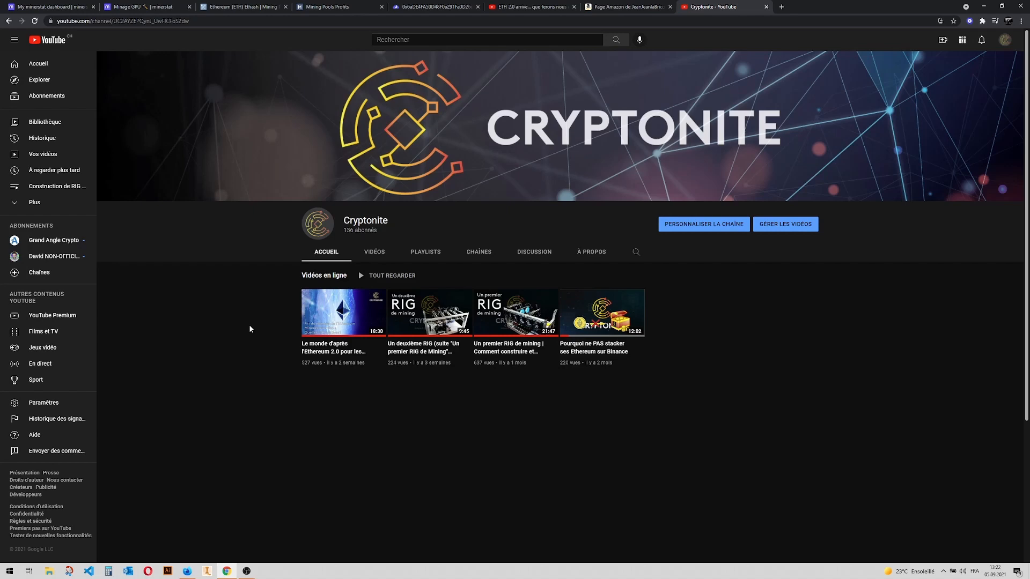
Step: Review the minerstat dashboard's market prices, estimated earnings, pools and top options by algorithm
click(112, 9)
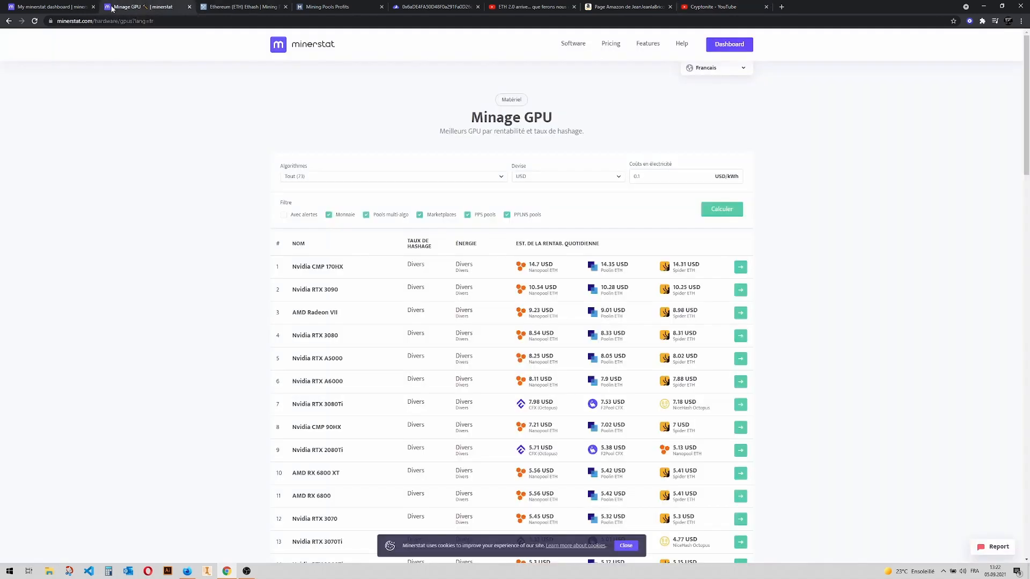
click(59, 7)
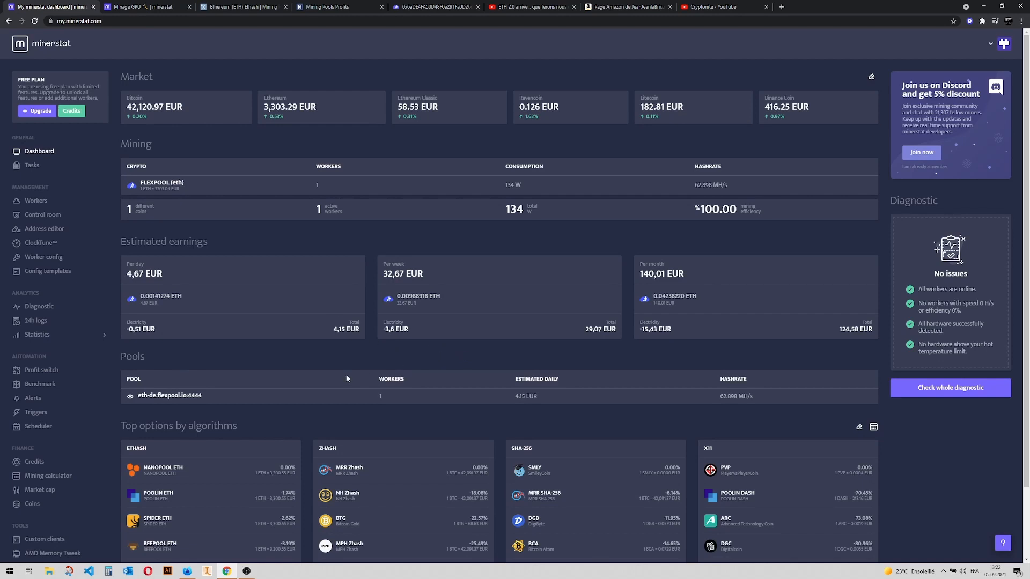
scroll(244, 431, down, 1)
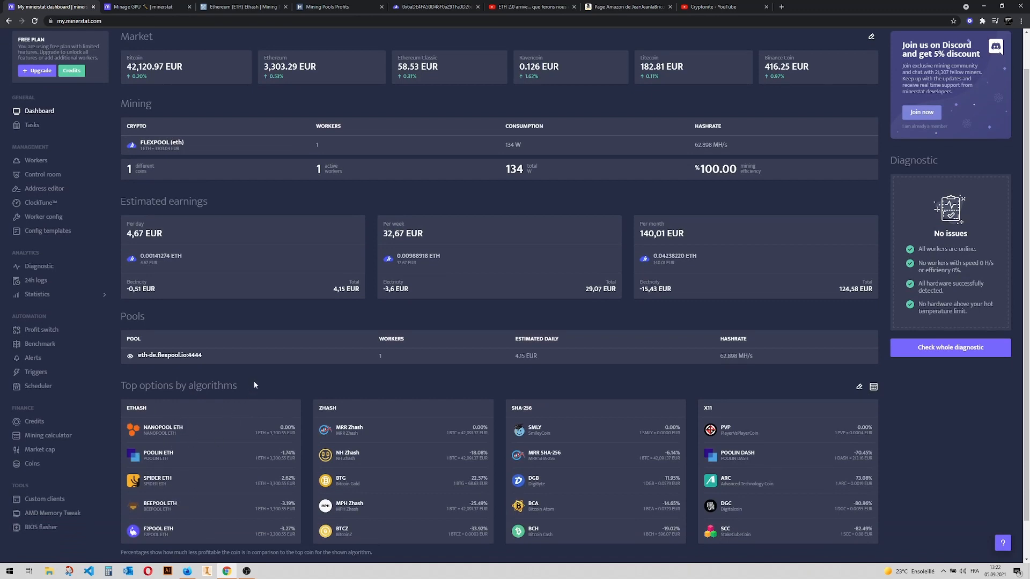
scroll(262, 391, up, 1)
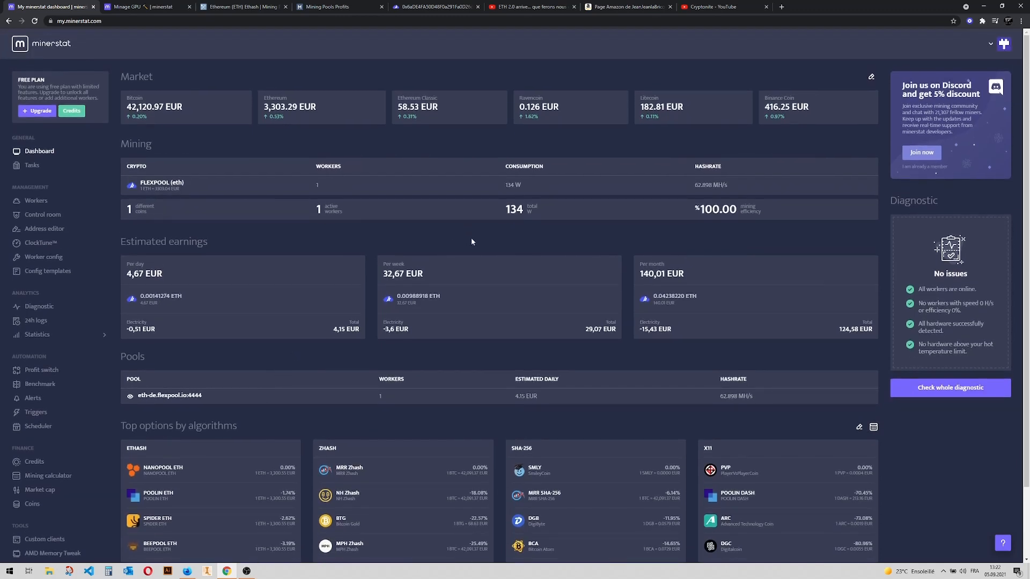
Step: Open the Cryptonite channel's video "Le monde d'après l'Ethereum 2.0 pour les mineurs" and look over its description and comments
click(704, 8)
click(525, 8)
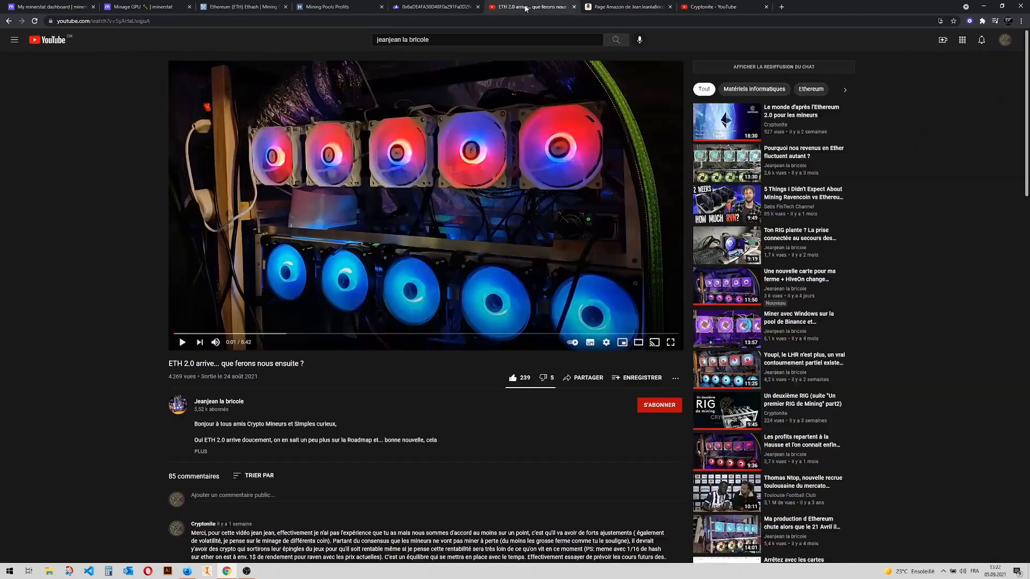
click(707, 8)
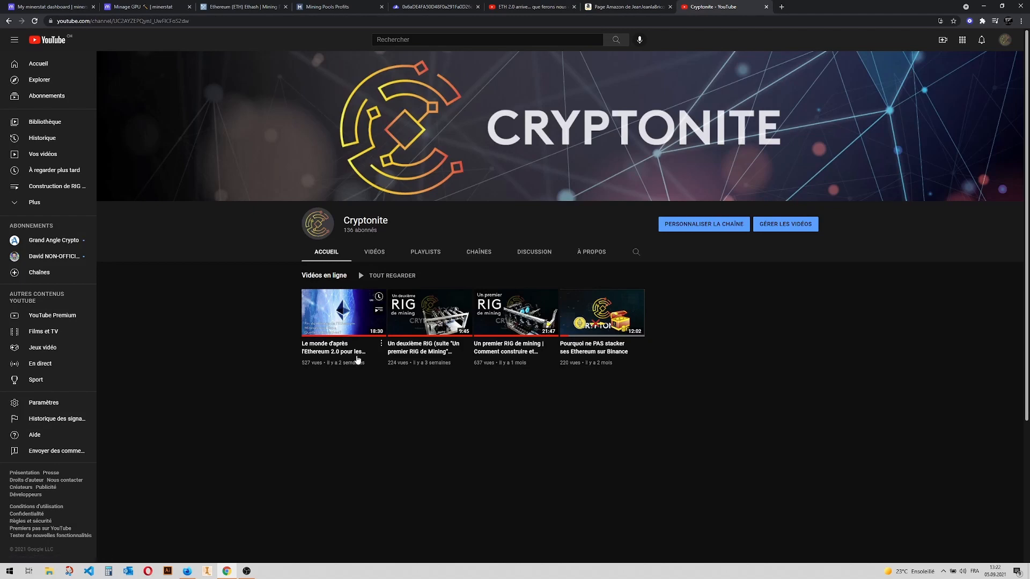
click(342, 353)
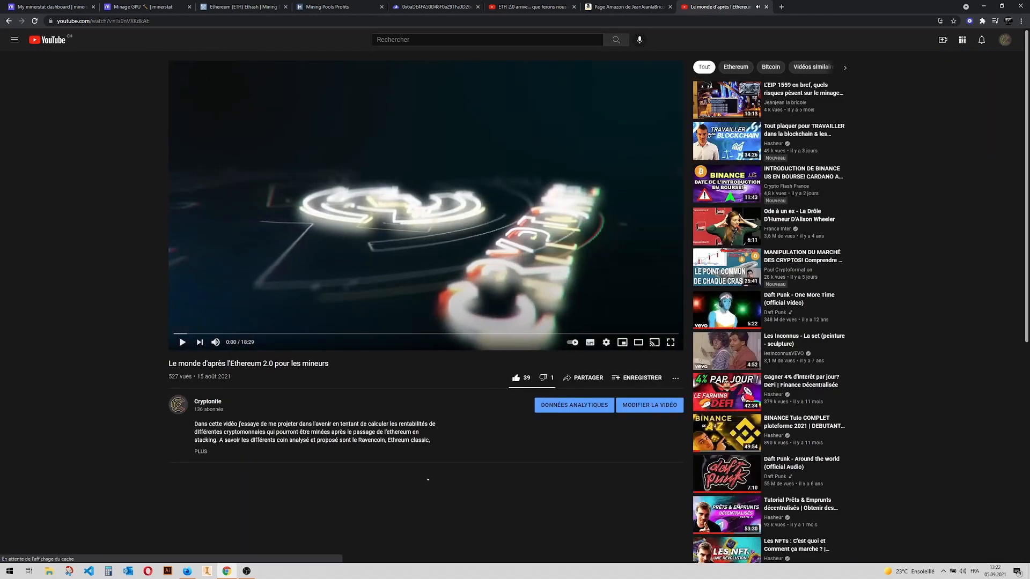
scroll(281, 386, down, 2)
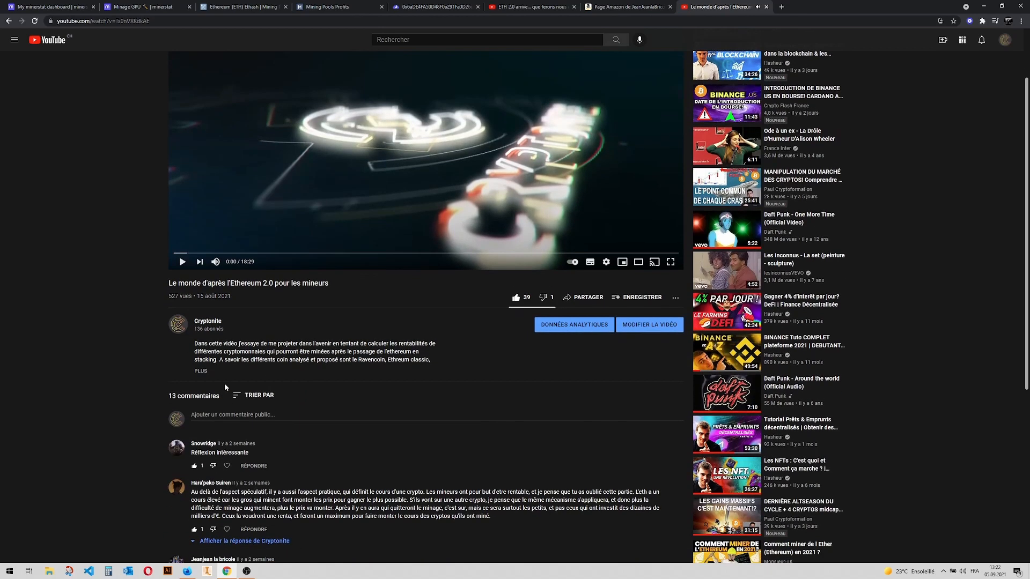
scroll(225, 383, up, 2)
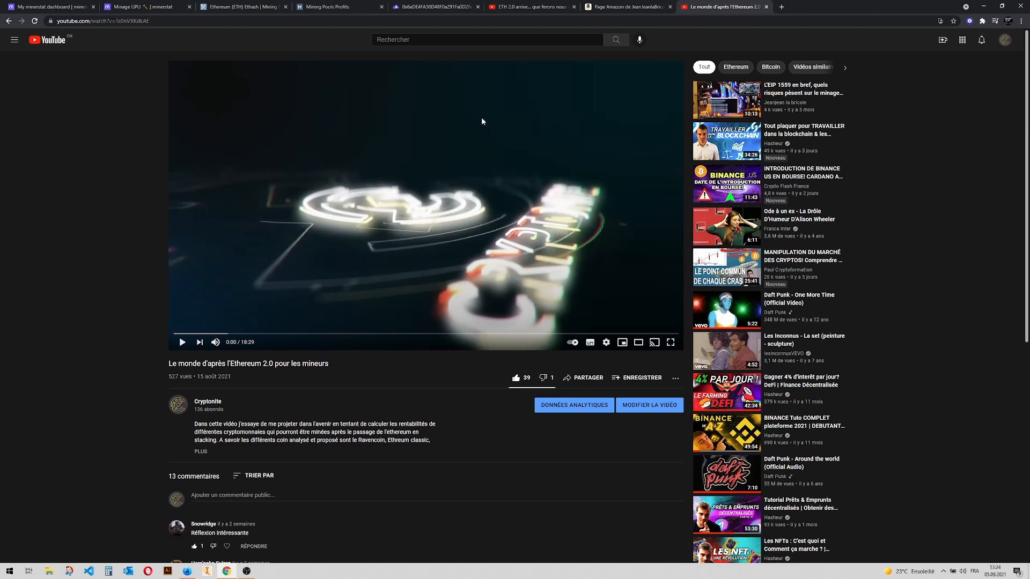
Step: Switch to the YouTube video "ETH 2.0 arrive... que ferons nous ensuite ?" and read its description and comments
click(536, 7)
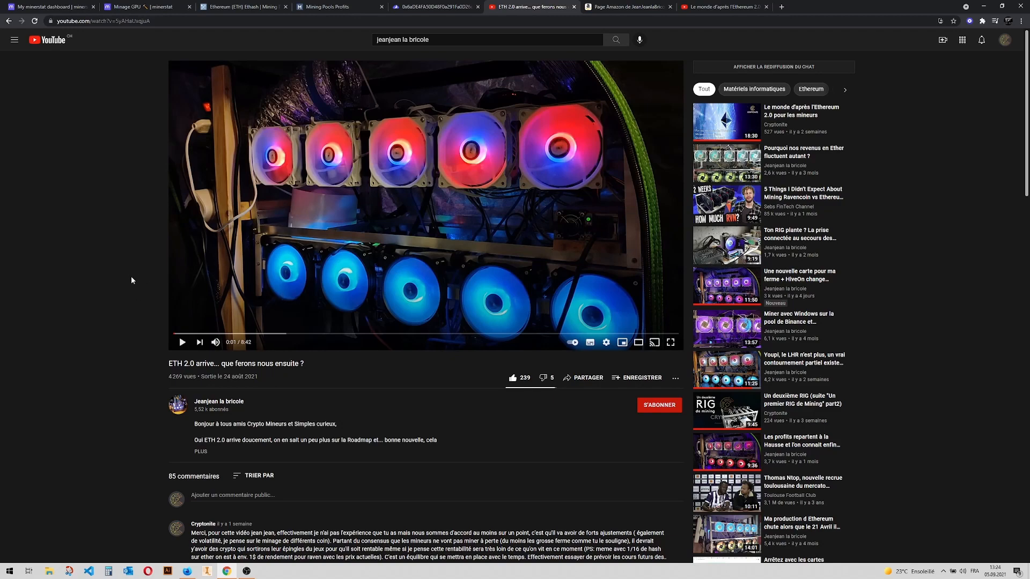
scroll(115, 282, down, 2)
scroll(116, 282, up, 2)
scroll(108, 263, down, 2)
scroll(108, 263, up, 2)
scroll(108, 264, down, 2)
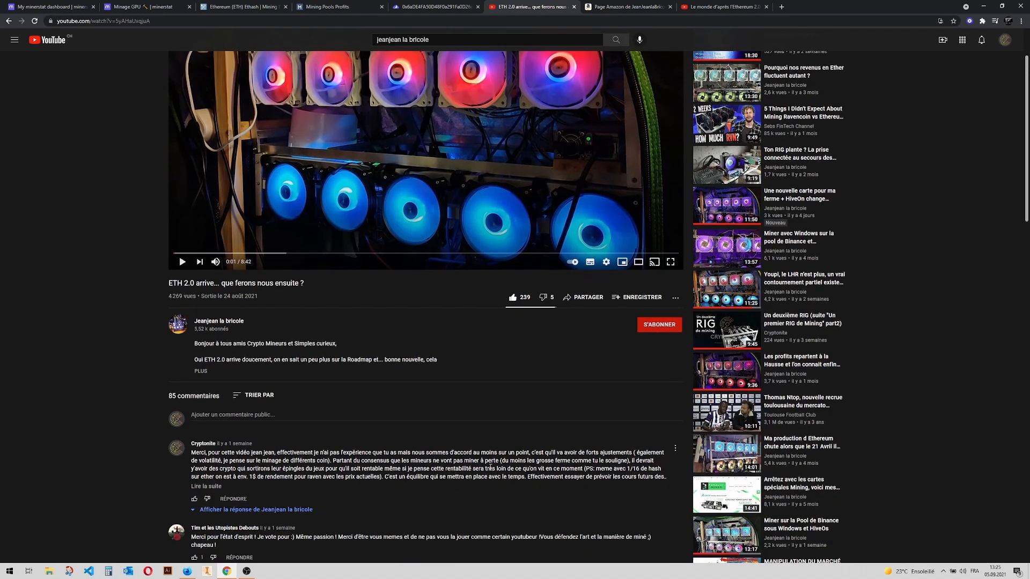
scroll(293, 445, up, 2)
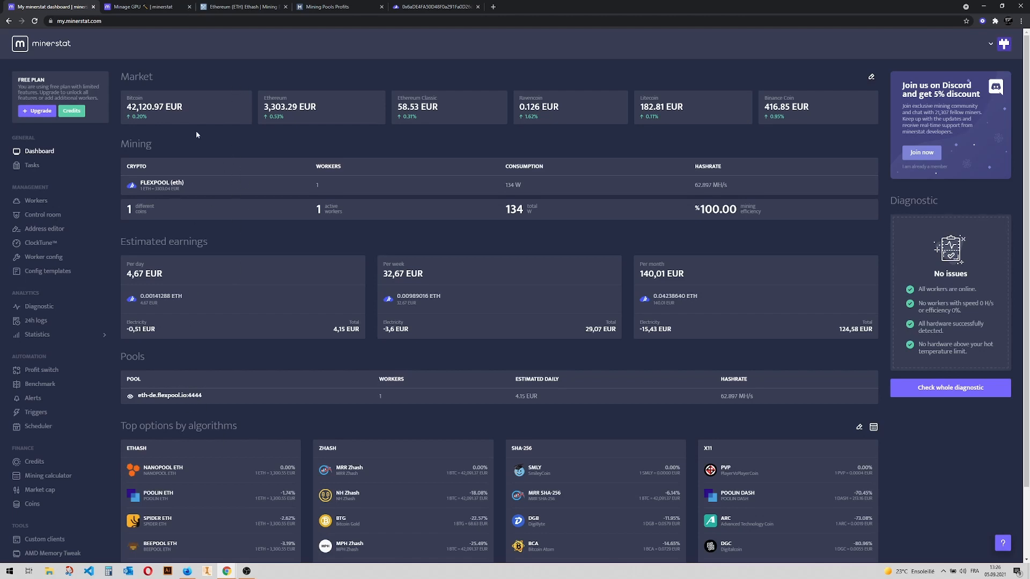
Step: On minerstat's Minage GPU page, inspect the Nvidia RTX 3080's daily profit breakdown for Nanopool, Poolin and Spider ETH
click(140, 9)
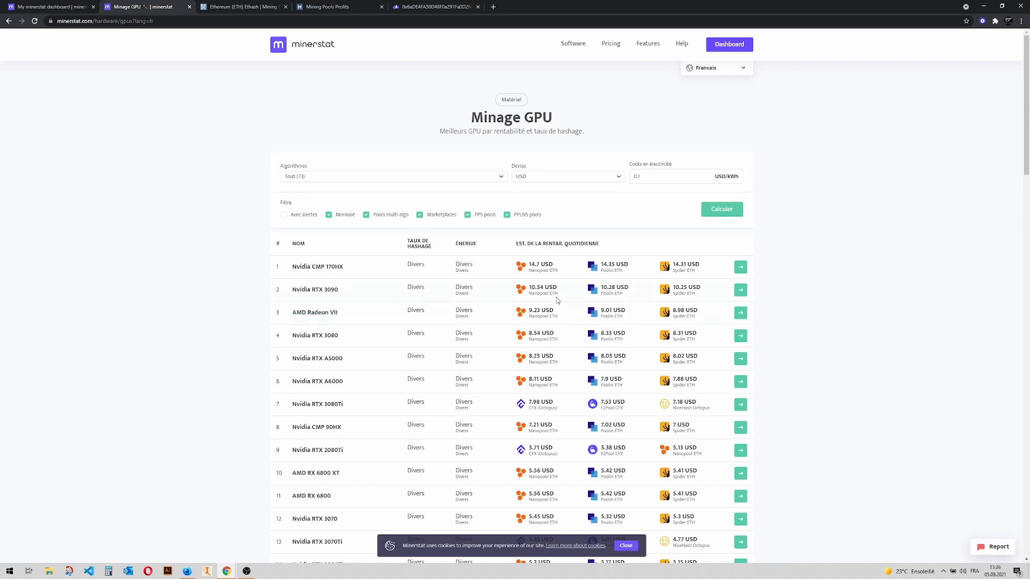
mouse_move(560, 295)
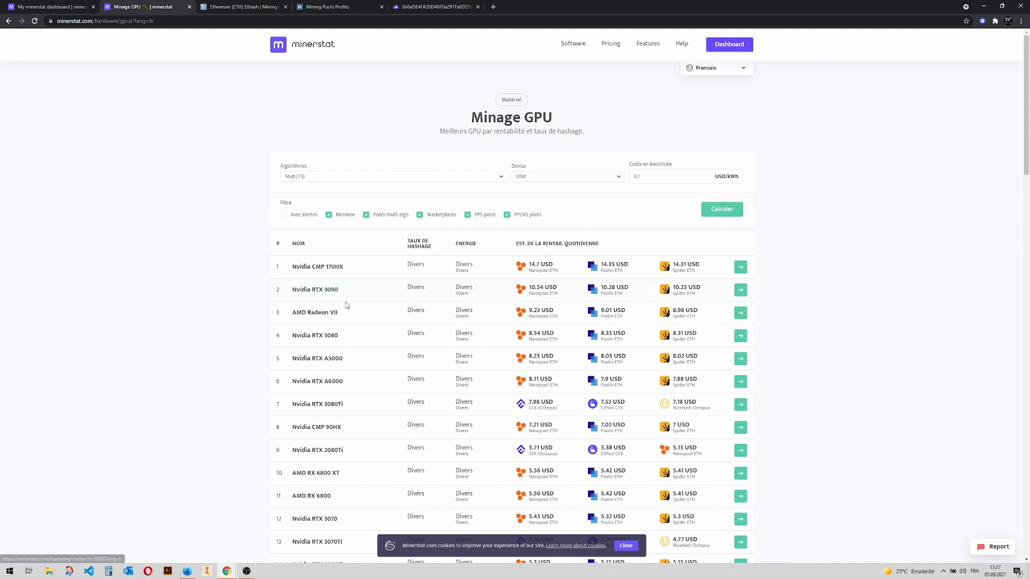
mouse_move(545, 344)
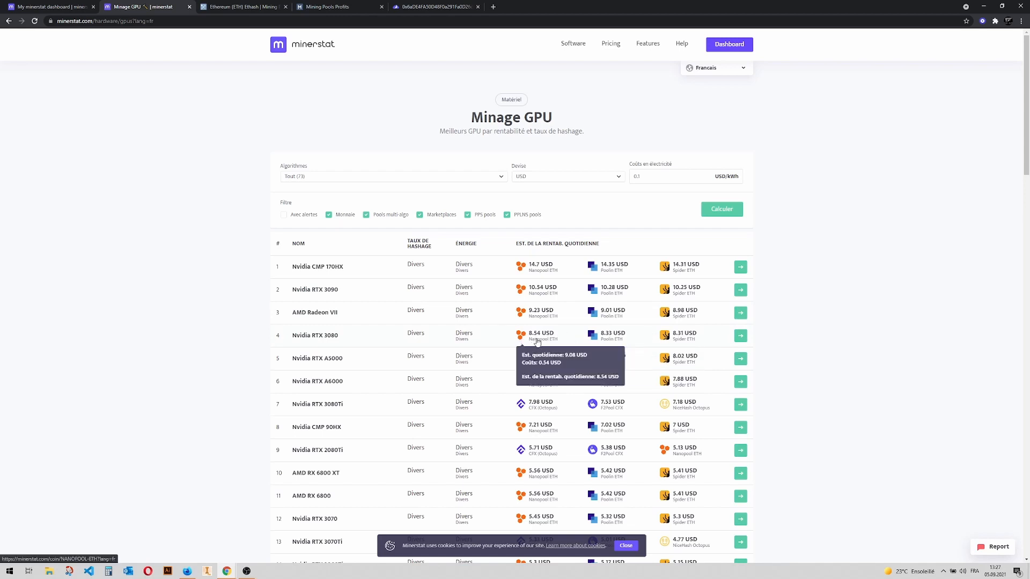
mouse_move(612, 345)
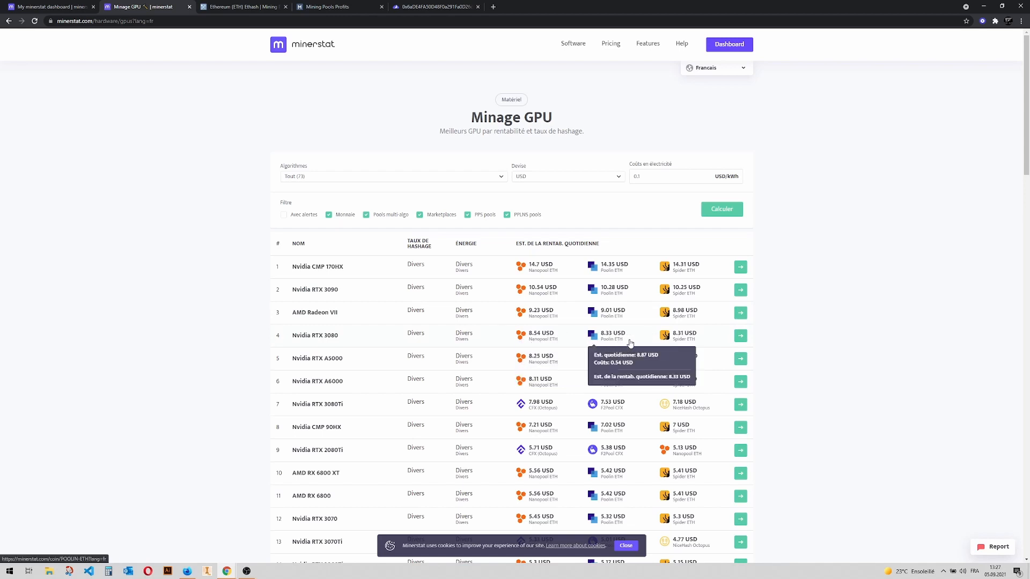
mouse_move(677, 346)
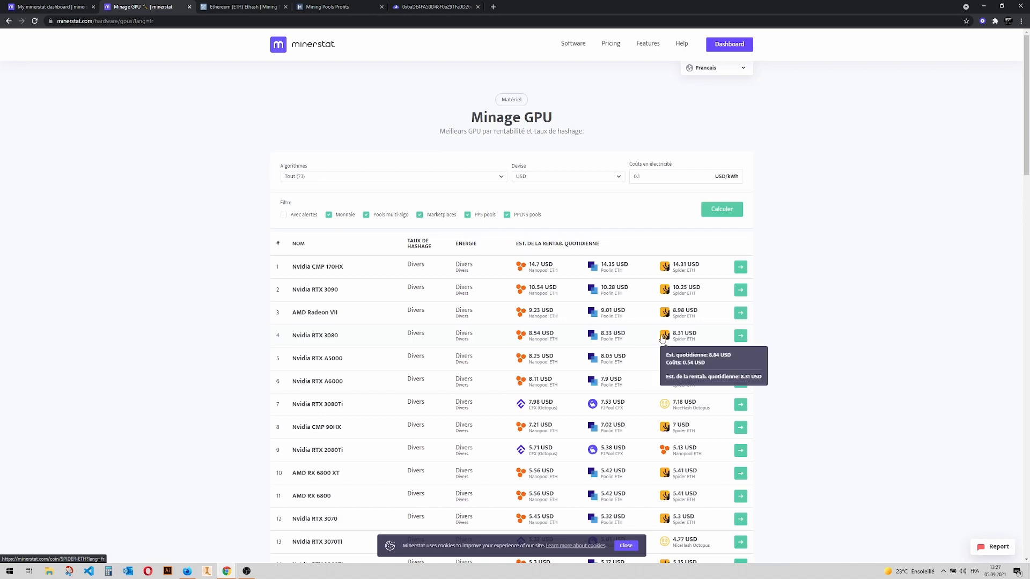
Step: Examine the pool and coin ranking in the Nvidia RTX 3080 profitability calculator, and return to the GPU list
click(330, 340)
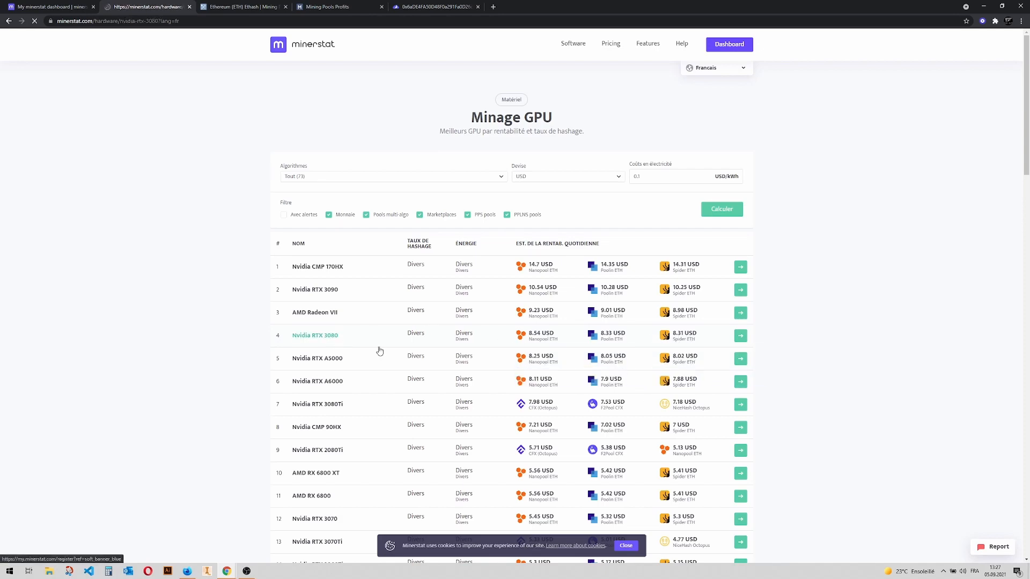
scroll(549, 266, down, 2)
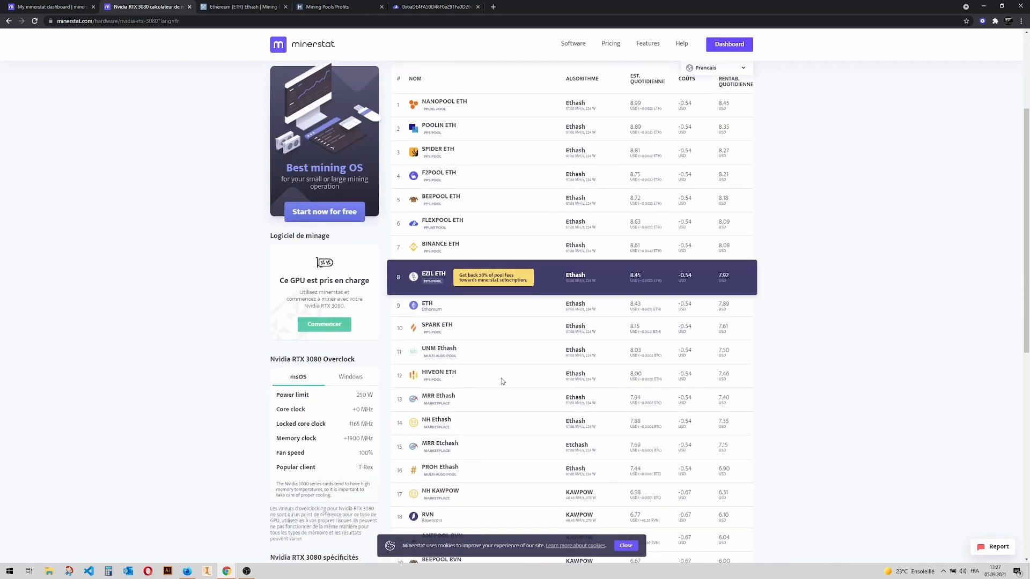
scroll(498, 381, down, 1)
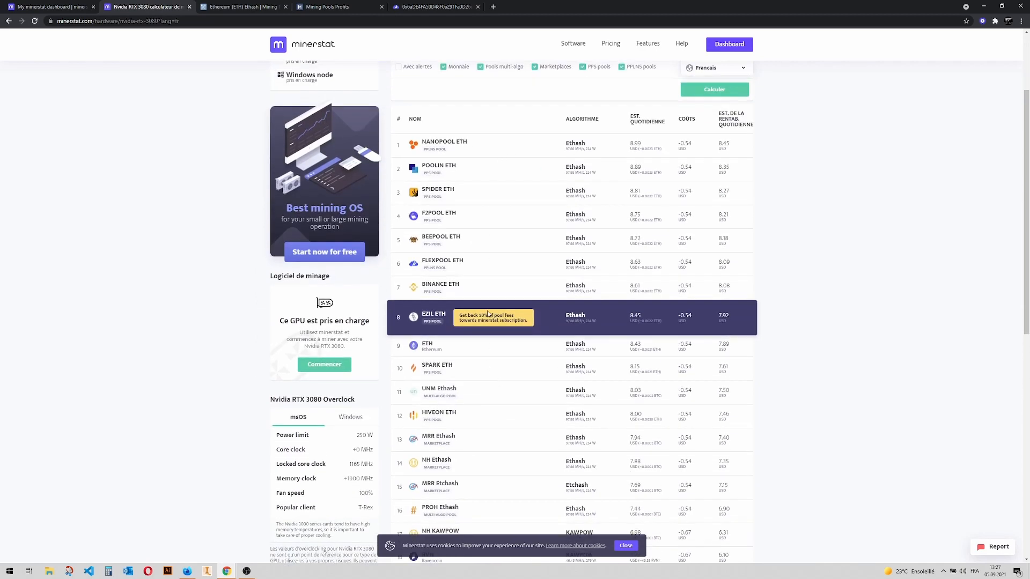
scroll(483, 443, down, 2)
scroll(483, 444, up, 3)
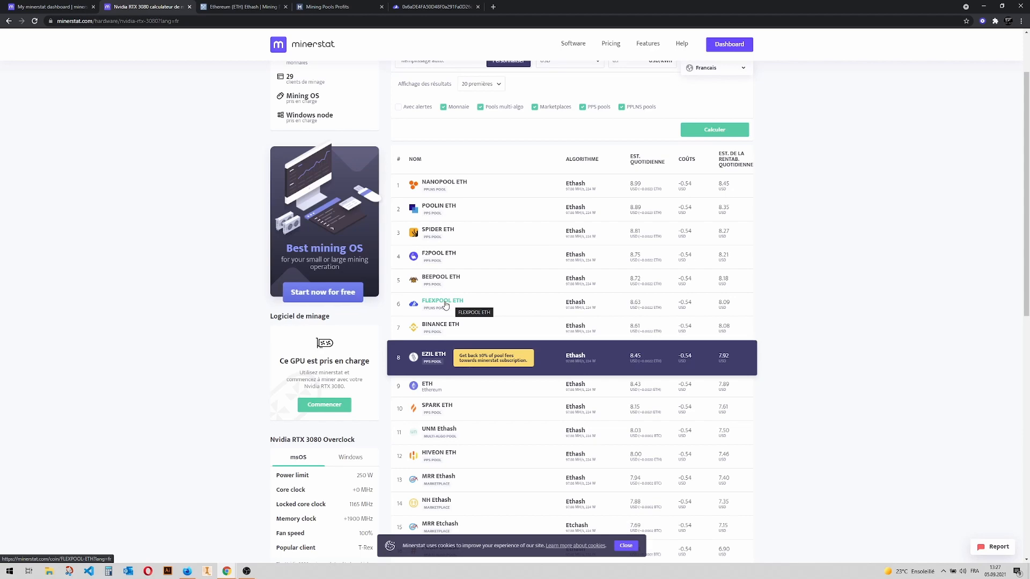
scroll(441, 293, down, 2)
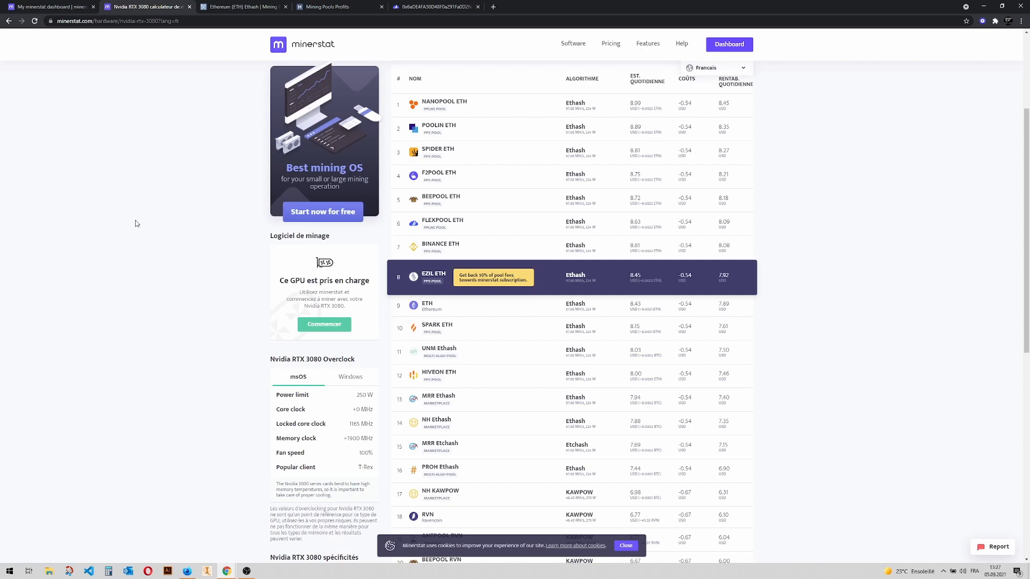
scroll(126, 235, up, 2)
scroll(121, 242, down, 3)
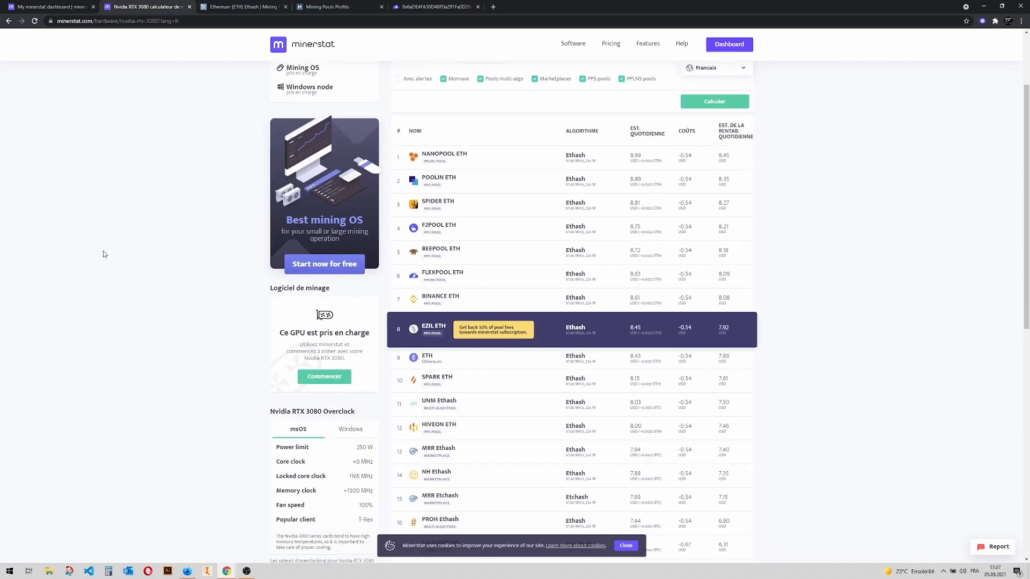
scroll(103, 258, up, 5)
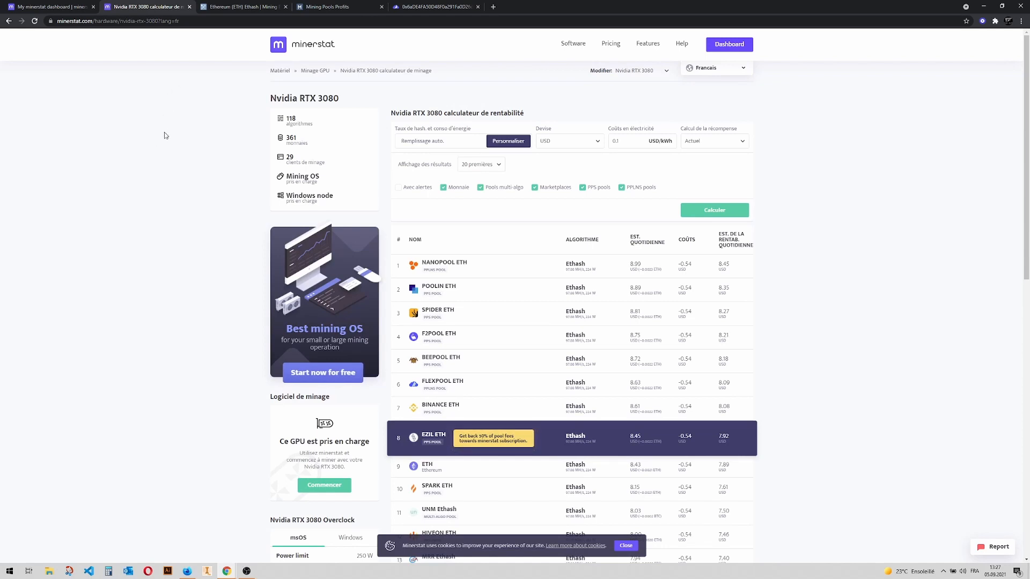
key(alt+Left)
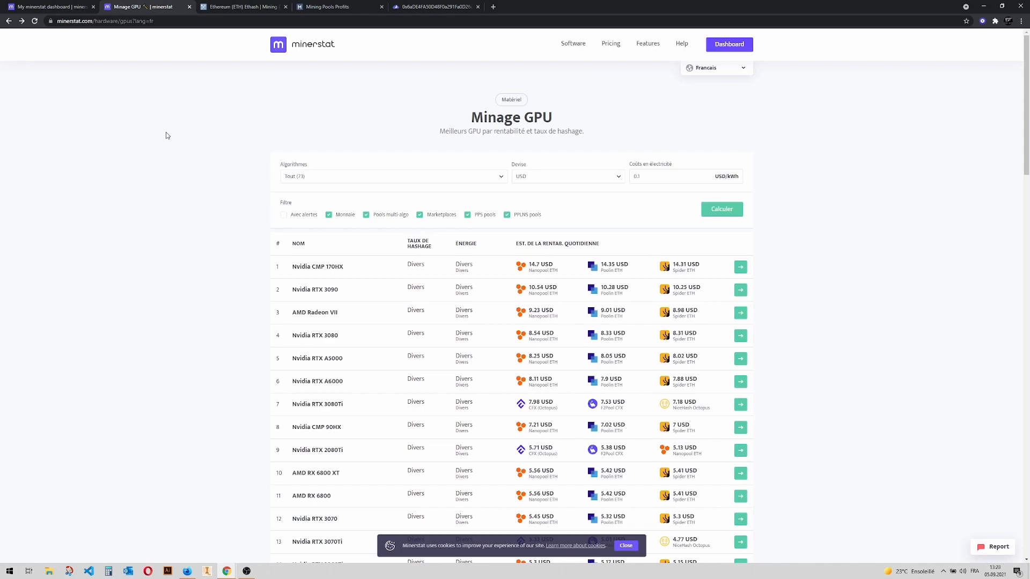
Step: View the Ethereum pool list on MiningPoolStats and look through minerstat's GPU profitability ranking again
click(239, 9)
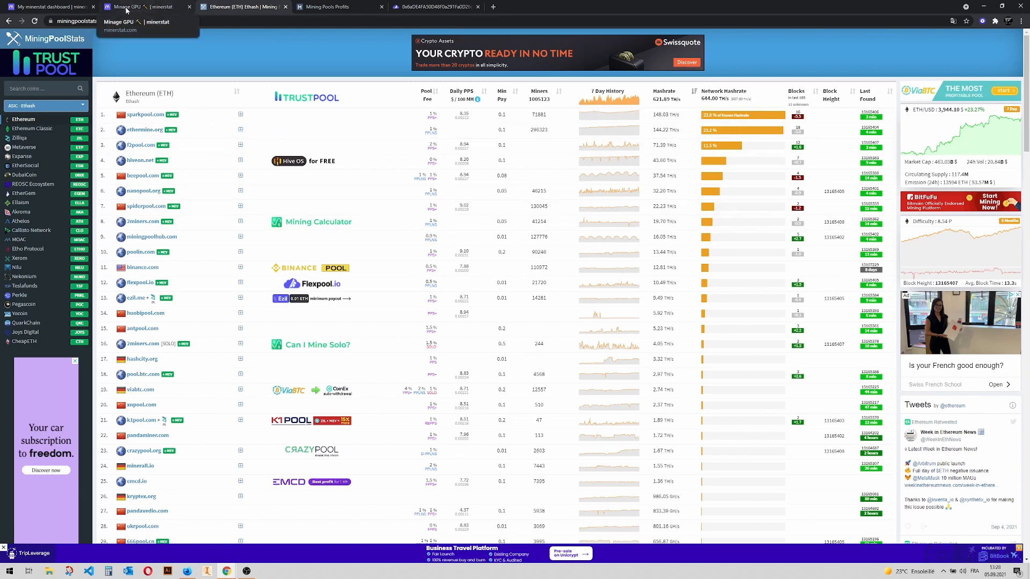
click(125, 11)
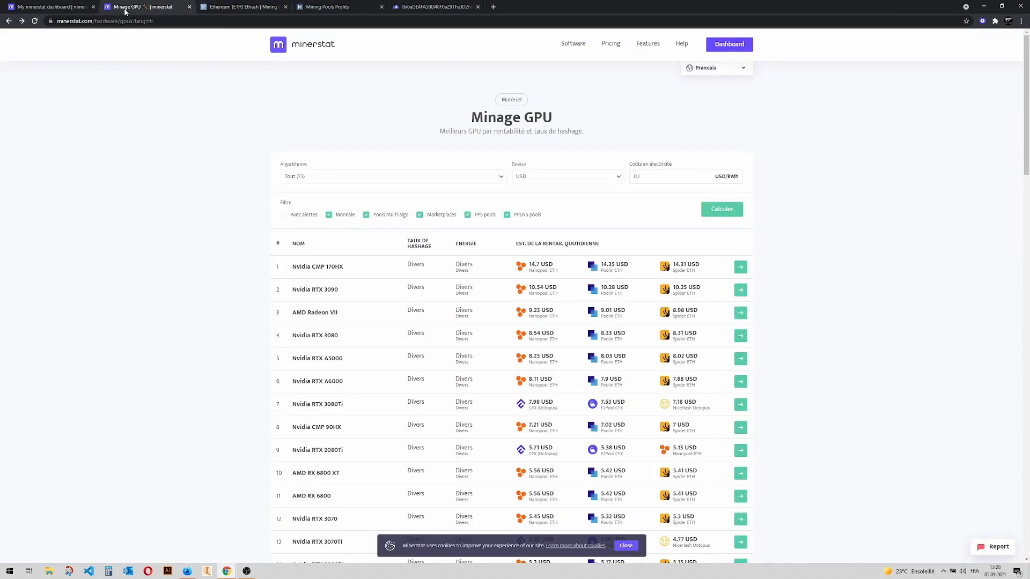
scroll(338, 294, down, 4)
scroll(322, 165, up, 4)
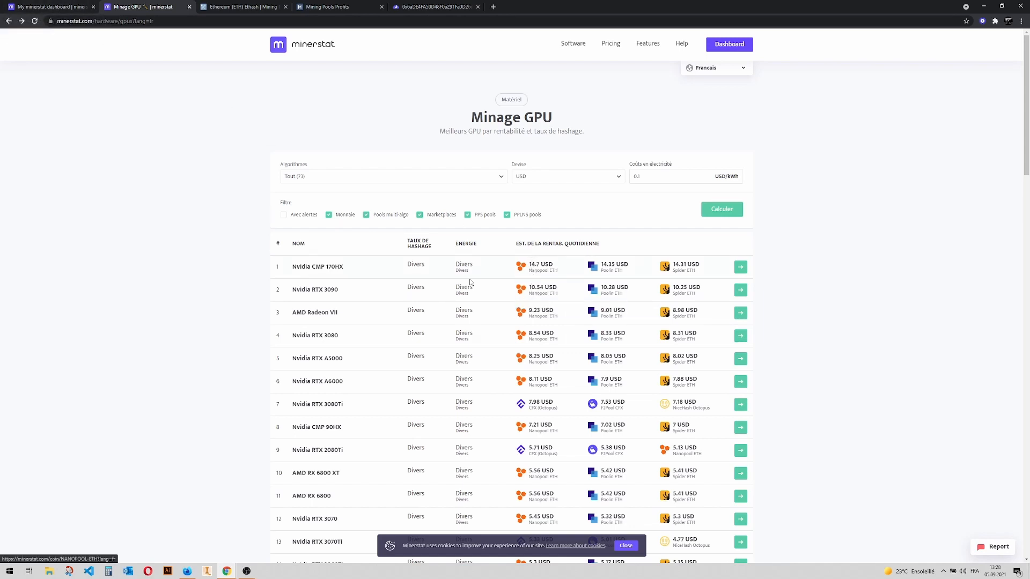
Step: Reload the Minage GPU page and the minerstat dashboard, and check the dashboard's top Ethash options
key(F5)
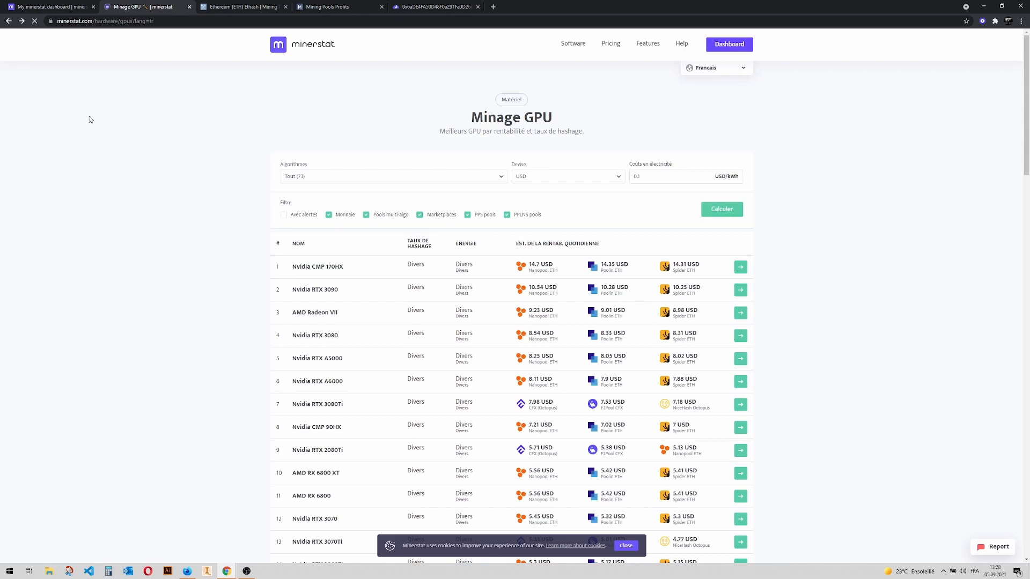
click(59, 9)
key(F5)
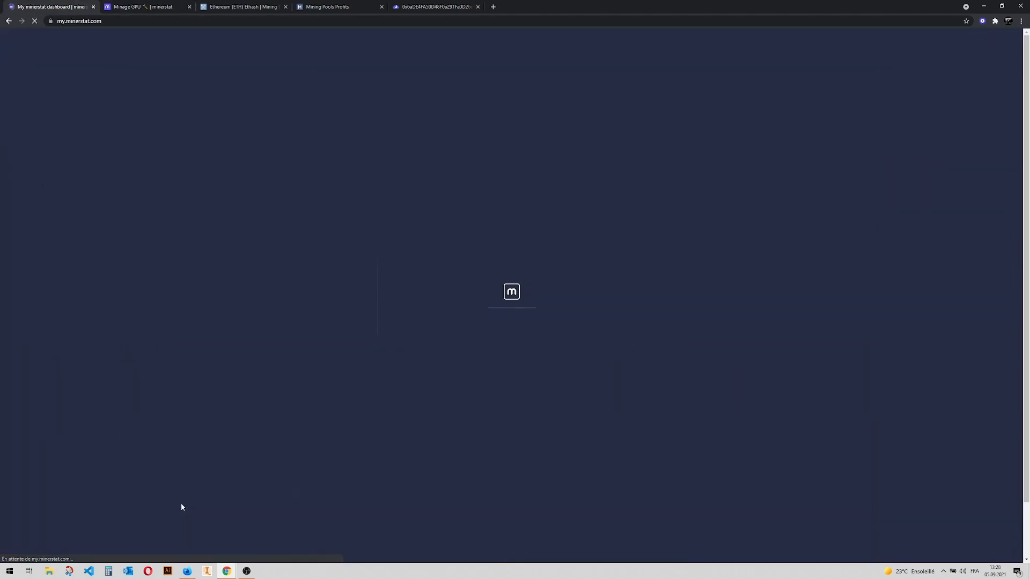
scroll(207, 398, down, 2)
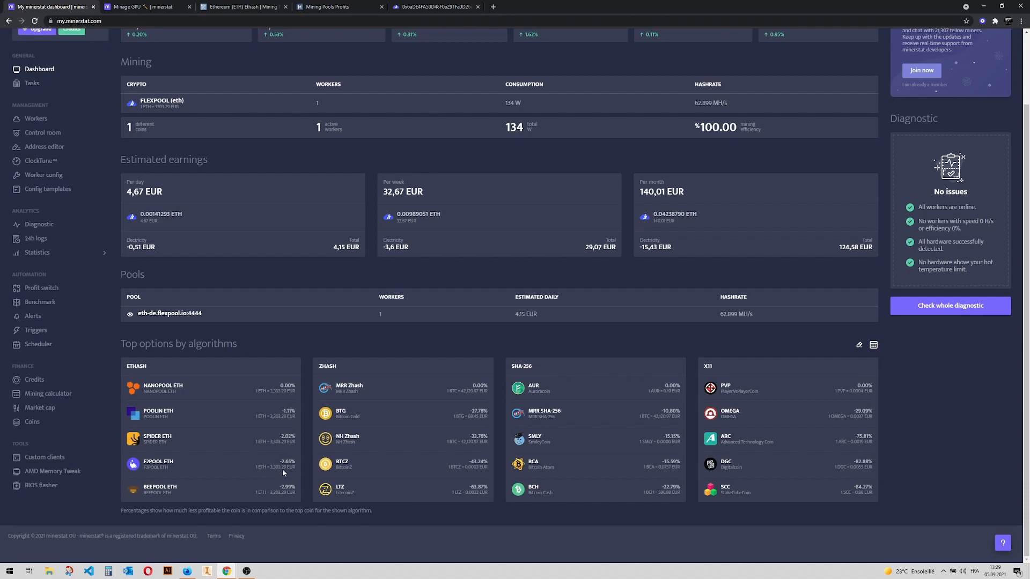
Step: Compare the refreshed GPU ranking with the dashboard's top options and reopen the Nvidia RTX 3080 profitability calculator
click(132, 7)
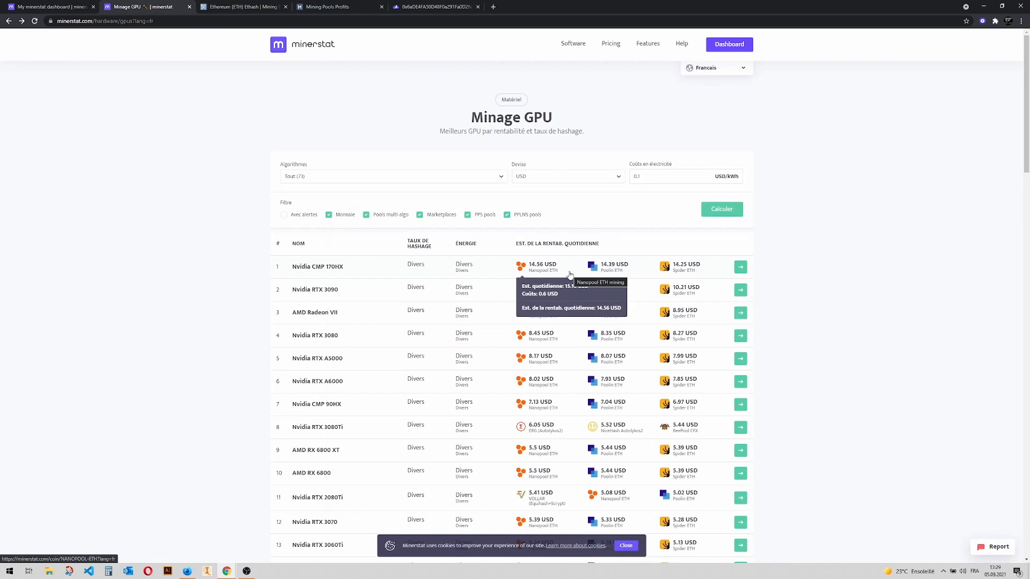
click(67, 8)
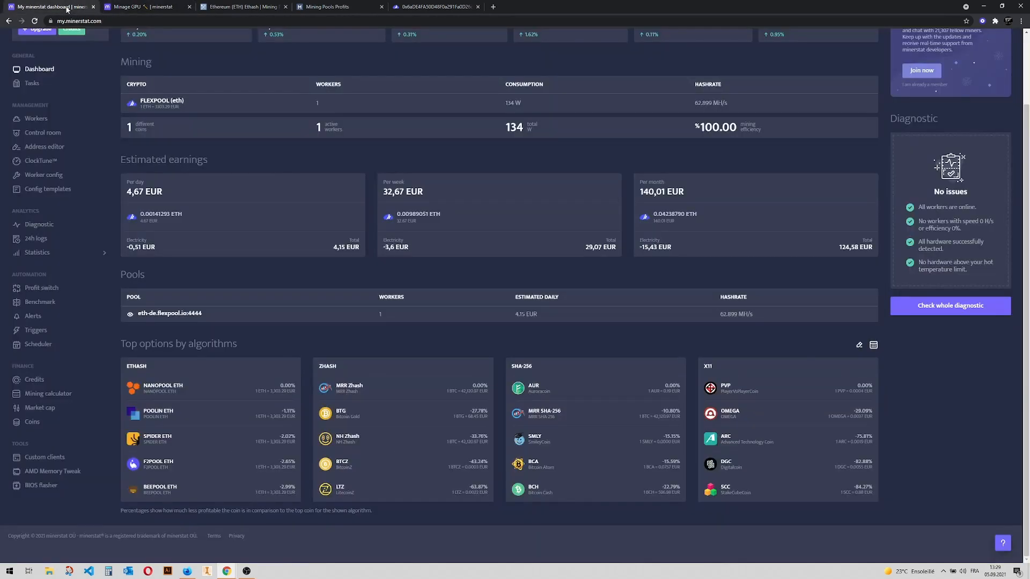
click(135, 8)
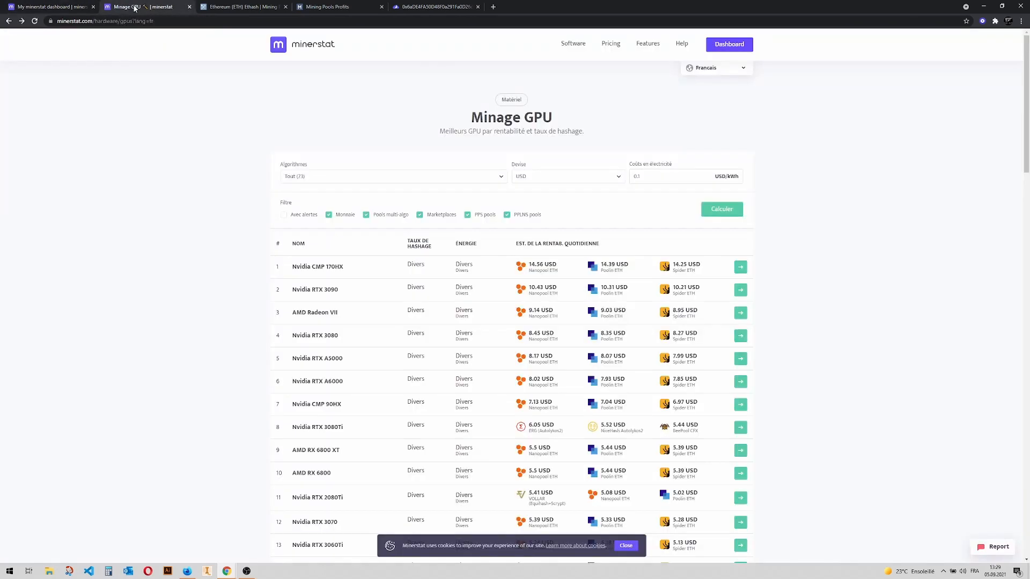
click(327, 337)
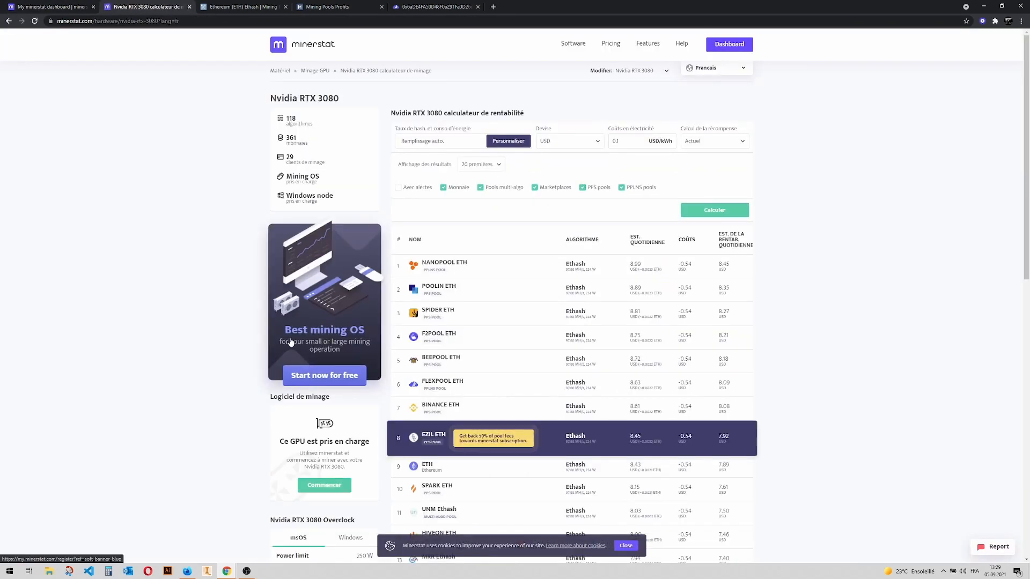
Step: Look over the RTX 3080 pool ranking, and open the worker configuration to check its Profit switch setting
scroll(437, 329, down, 2)
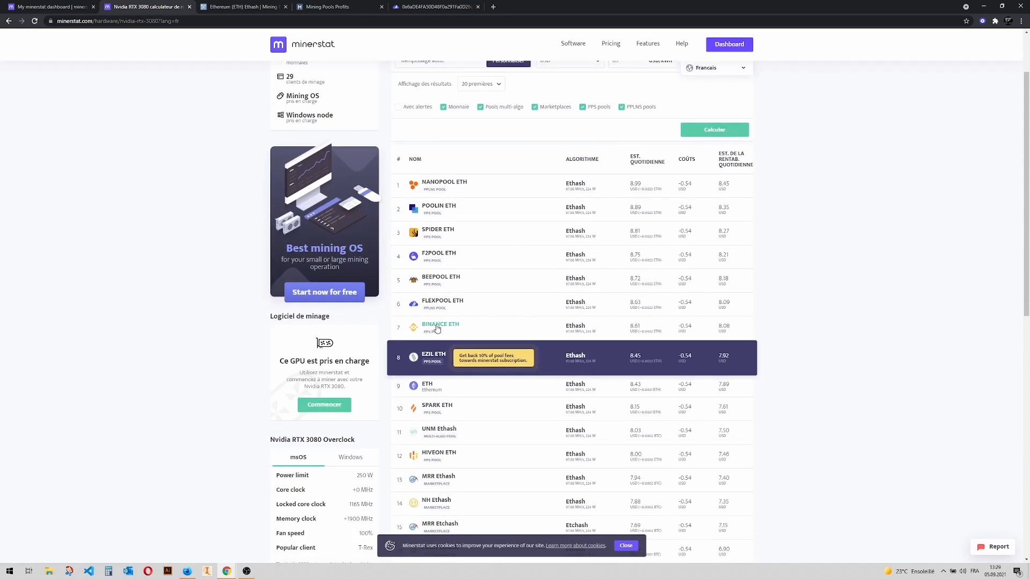
click(55, 7)
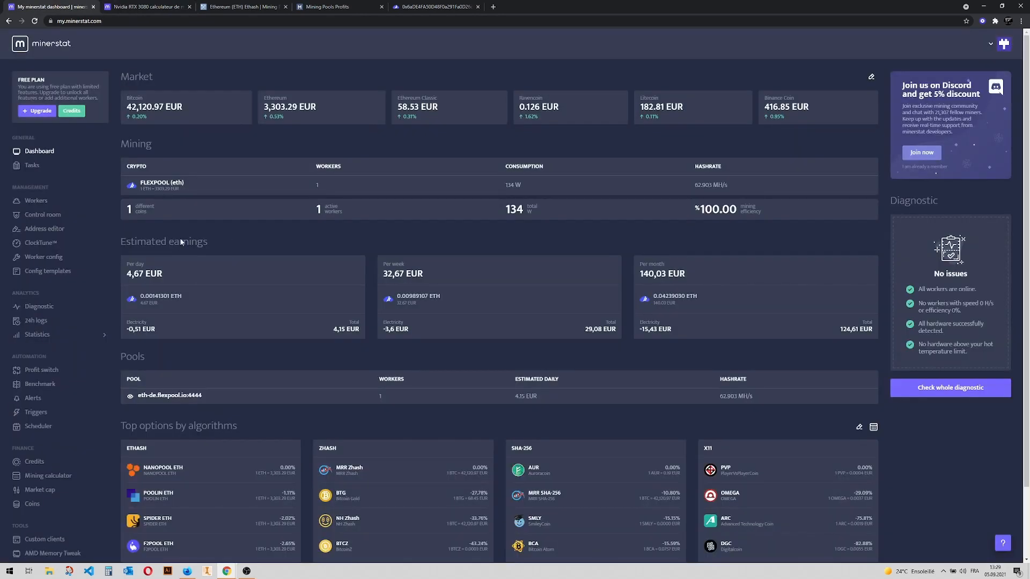
click(43, 257)
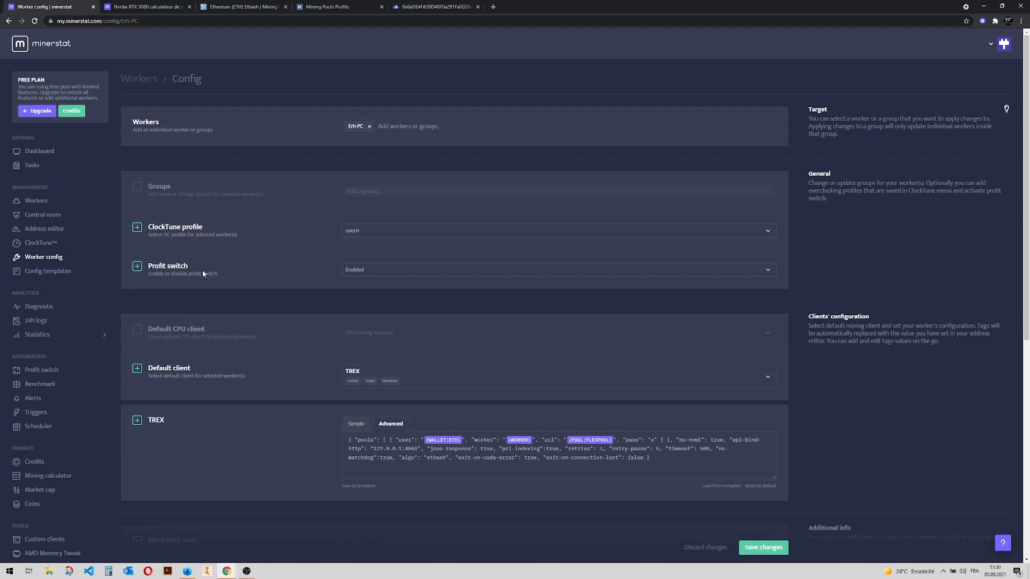
click(379, 271)
click(370, 273)
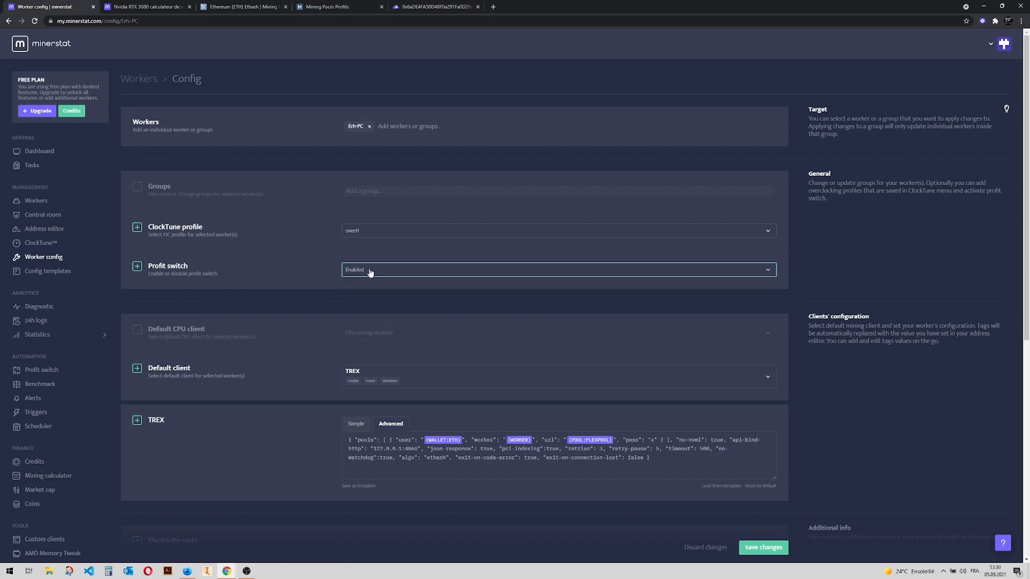
click(277, 280)
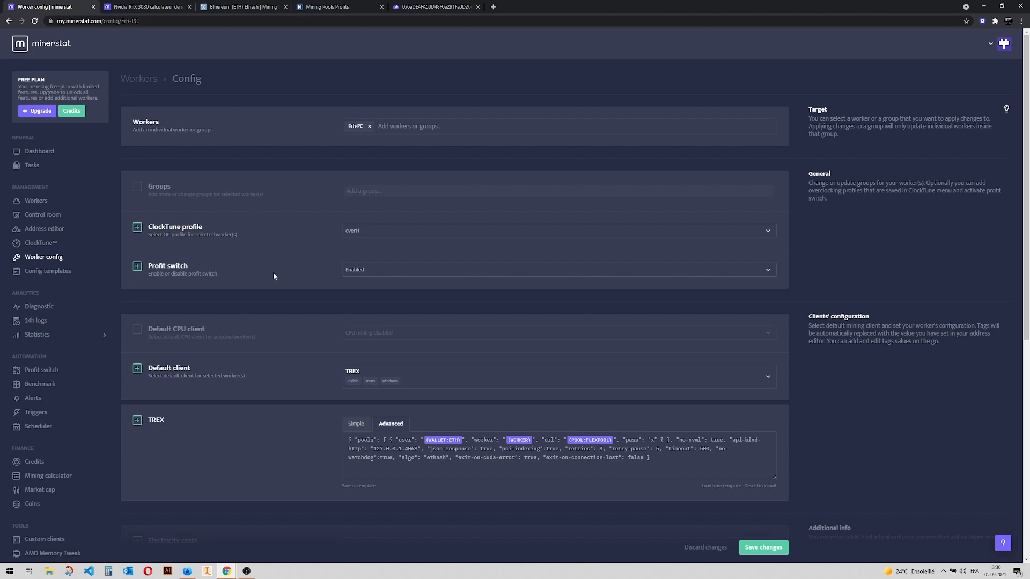
Step: Review the Profit switch coin and pool list alongside the RTX 3080 ranking, and open the Address editor
click(37, 373)
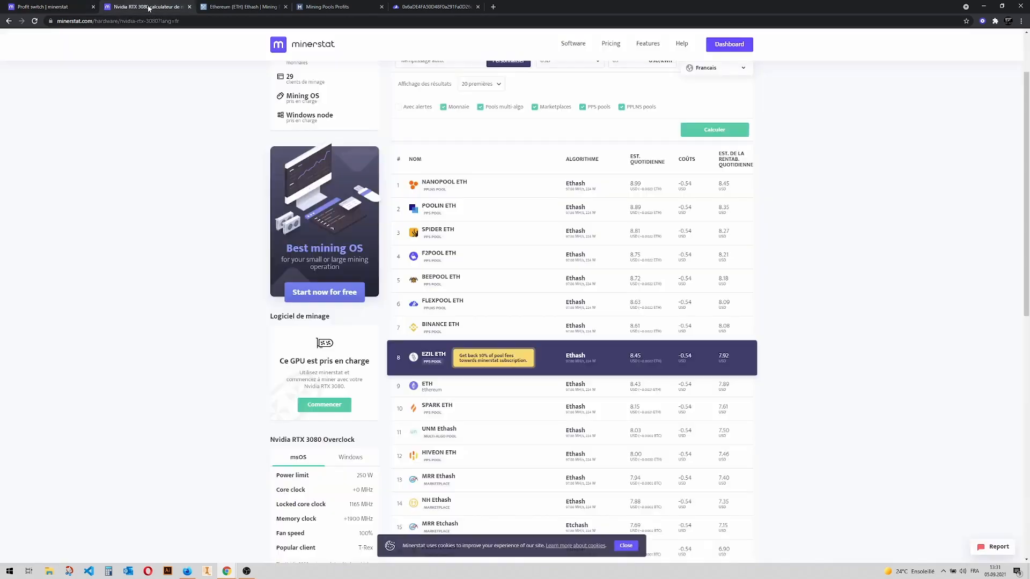
click(148, 8)
scroll(485, 266, up, 2)
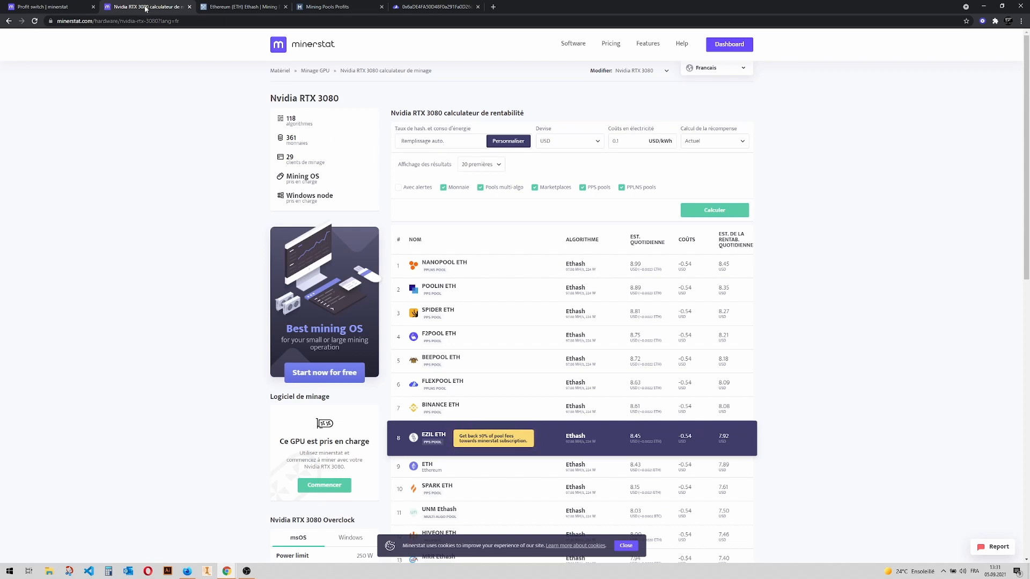
click(49, 8)
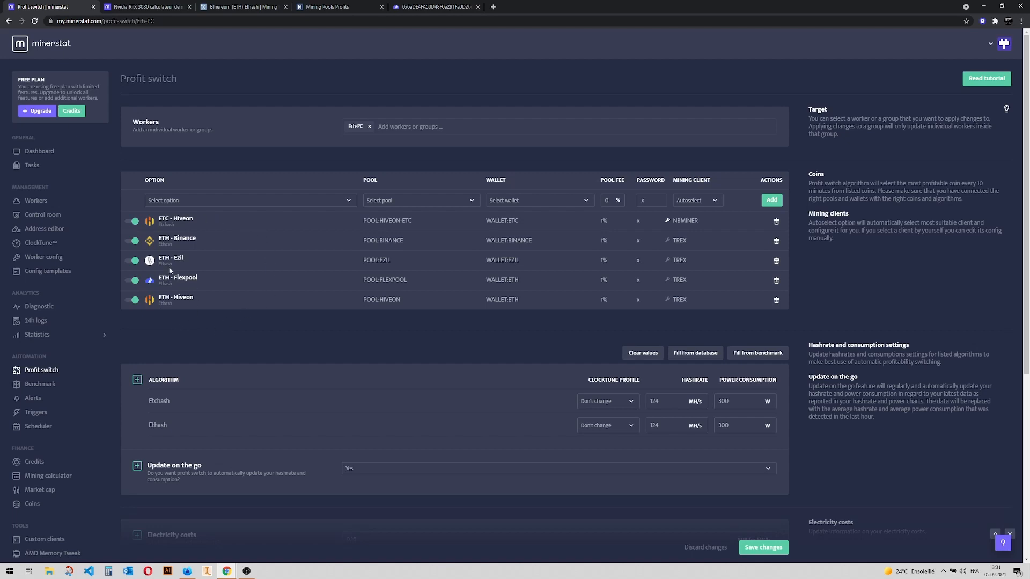
click(56, 230)
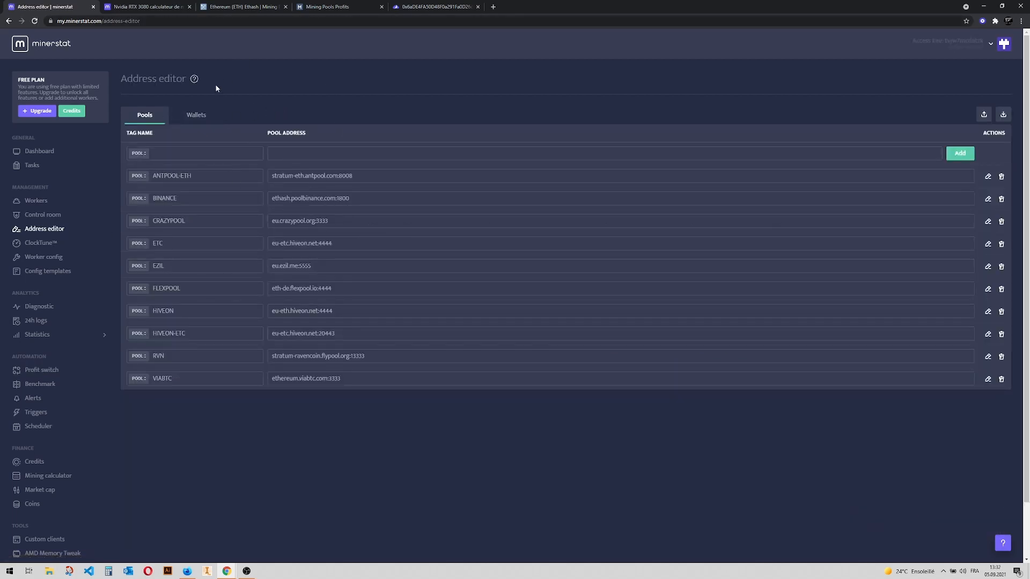
Step: Search the web for hiveon in a new tab, open the Hiveon Pool site and view its payout details and servers list
click(493, 8)
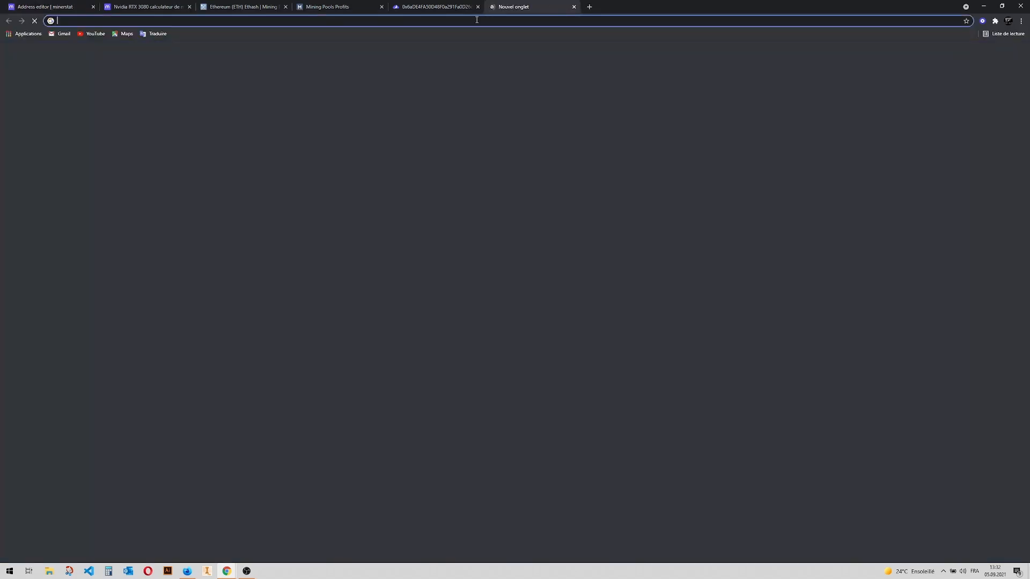
text(hiveon)
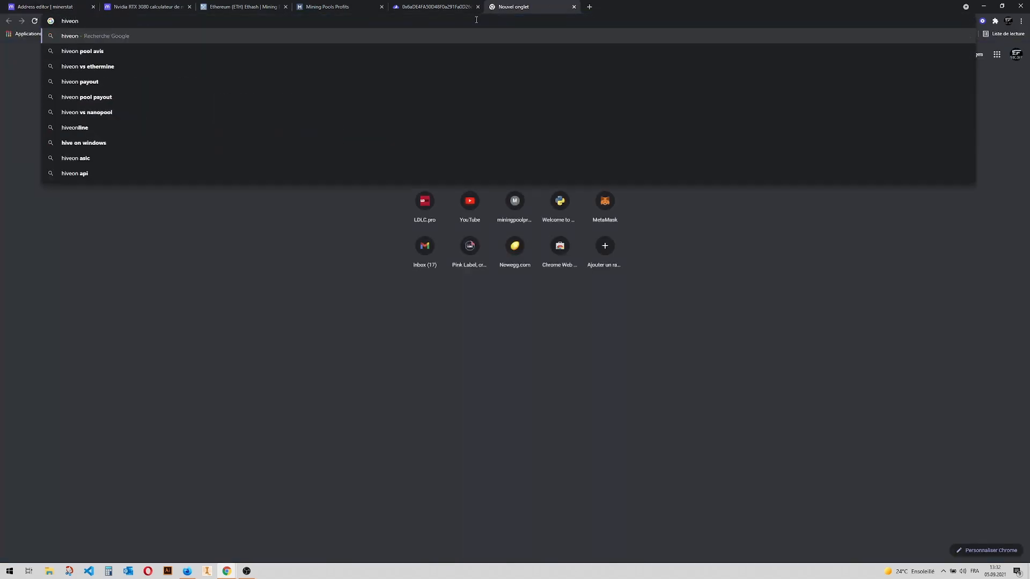
key(Return)
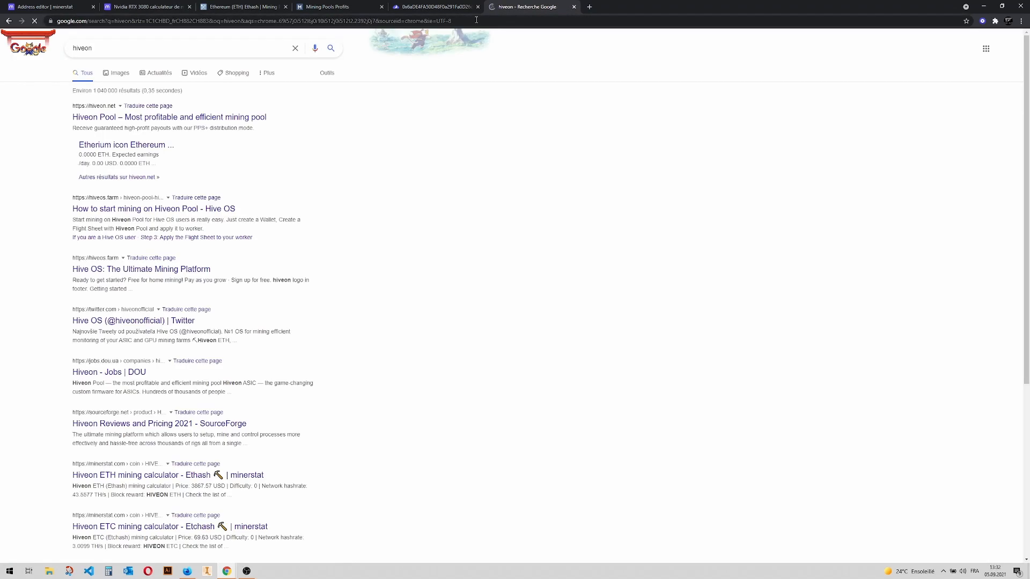
click(98, 117)
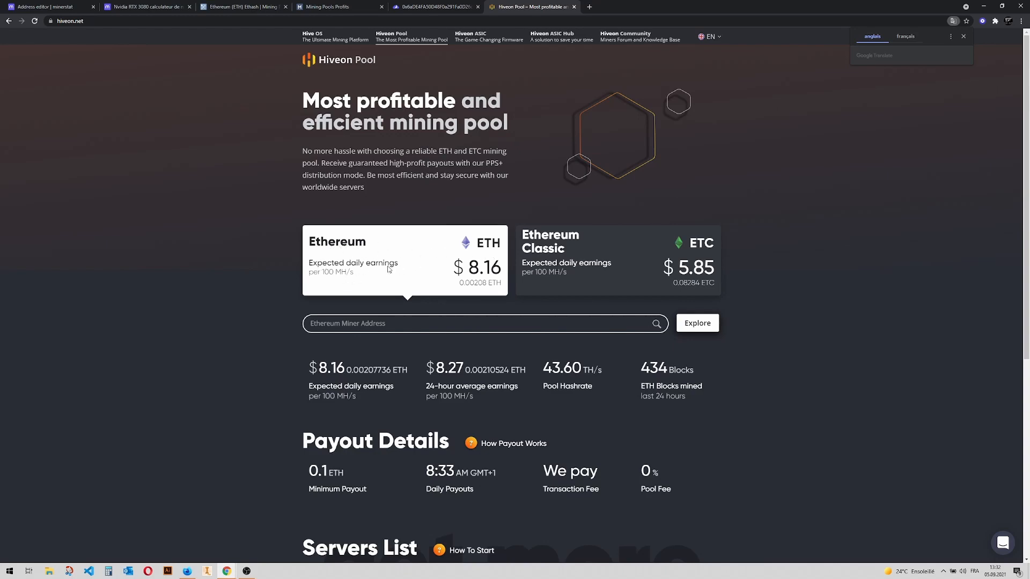
scroll(343, 284, down, 4)
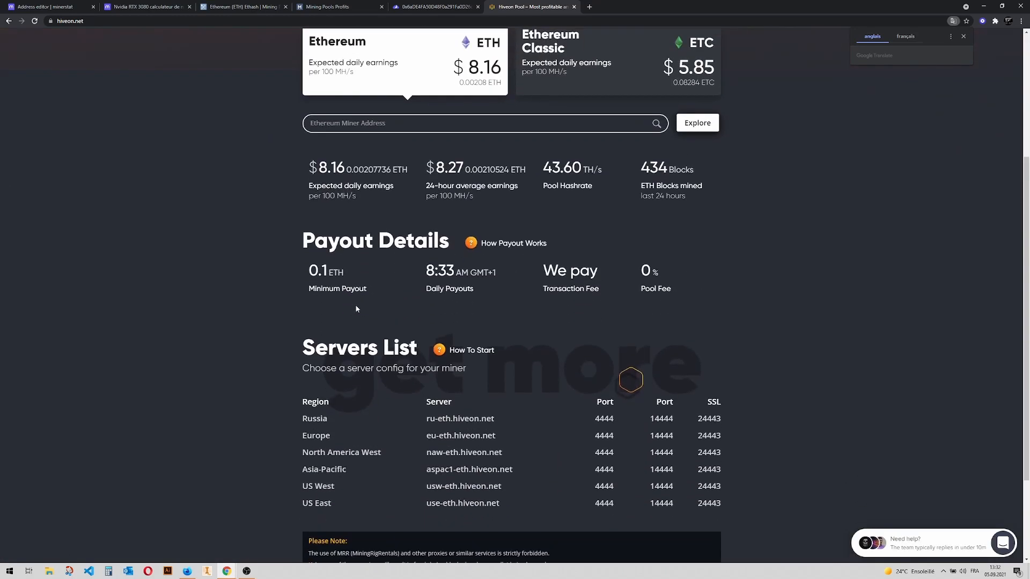
scroll(349, 319, down, 2)
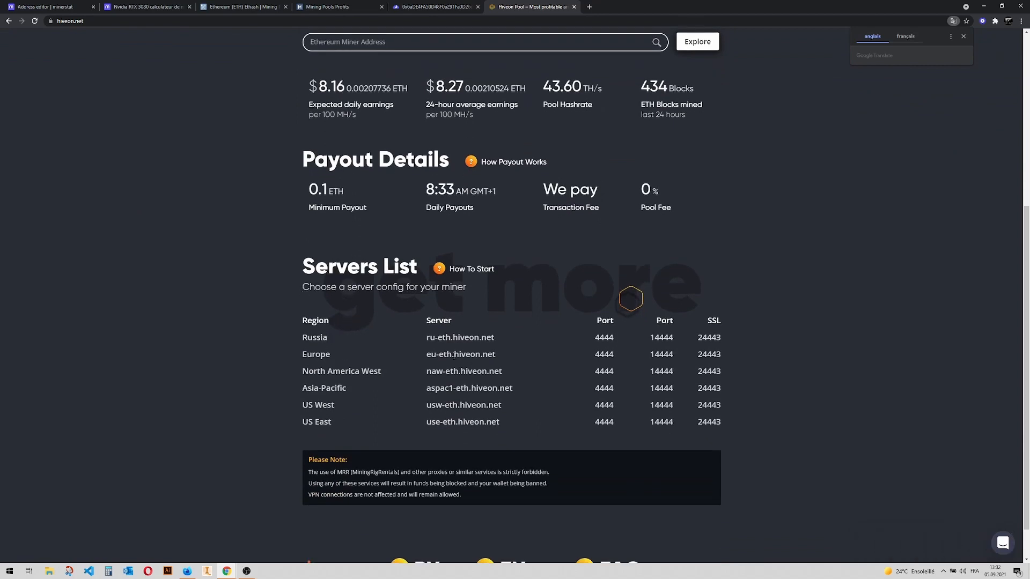
Step: Copy the European server address eu-eth.hiveon.net from Hiveon's servers list and return to the Address editor
drag(427, 354, 498, 358)
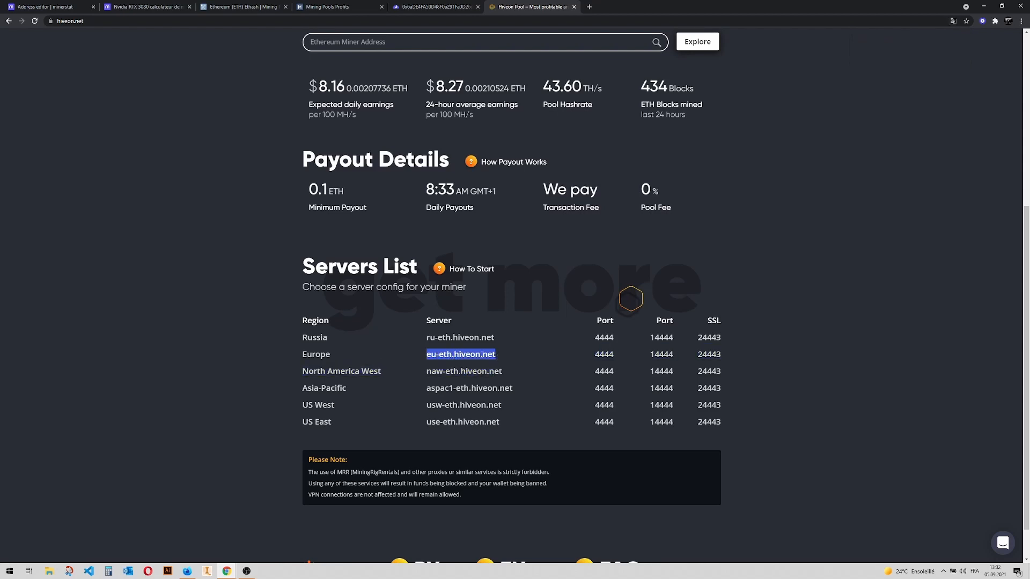
right_click(491, 358)
click(499, 362)
click(144, 7)
click(38, 7)
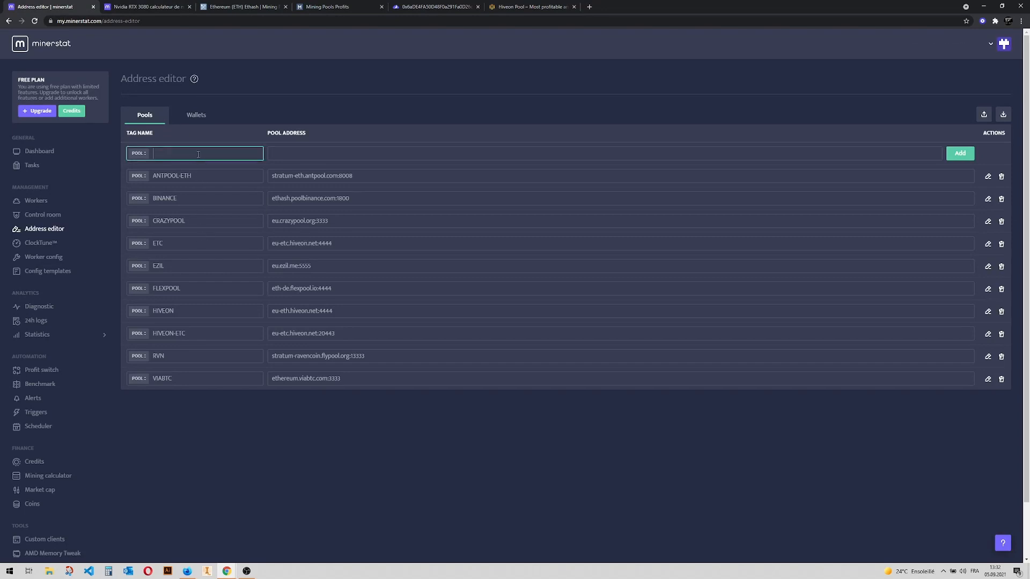
Step: Fill in a new pool entry with the tag name HIVEON-ETH and the address eu-eth.hiveon.net:4444
click(177, 156)
text(HIVEON-ETH)
click(294, 155)
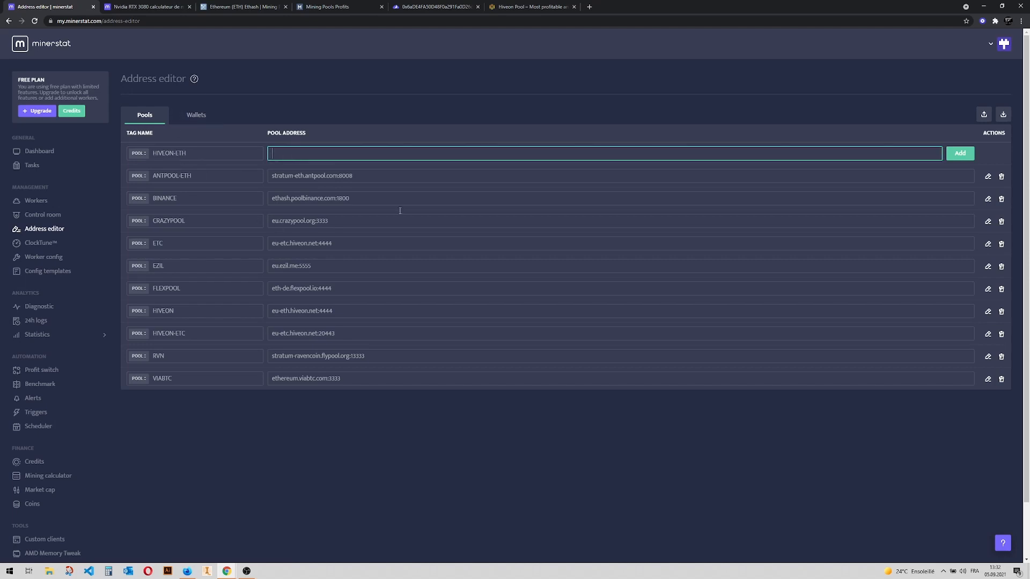
key(ctrl+v)
text(:4444)
Step: Check the tag name and pool address of the existing HIVEON entry against the new entry
click(163, 312)
double_click(163, 312)
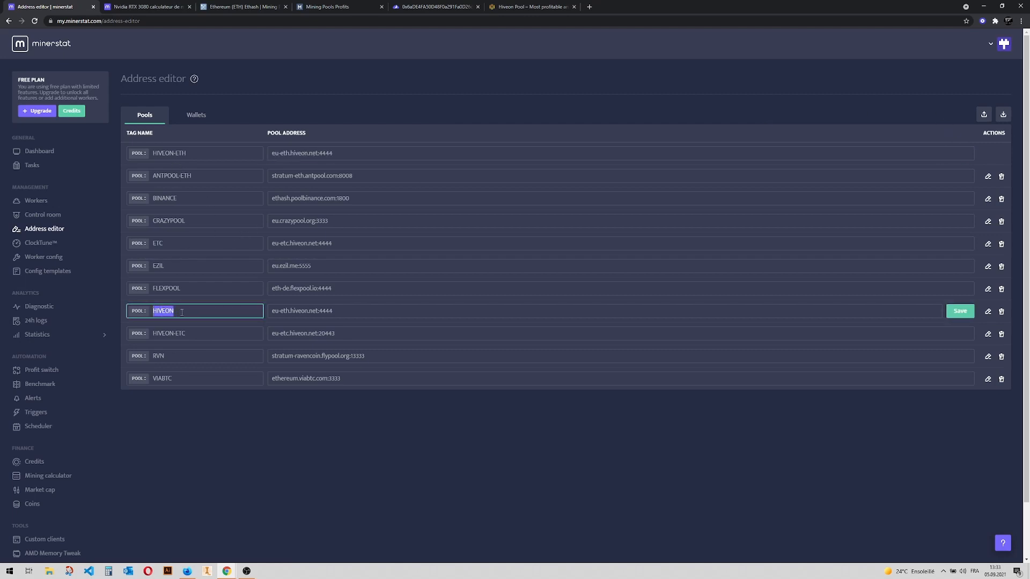
click(288, 313)
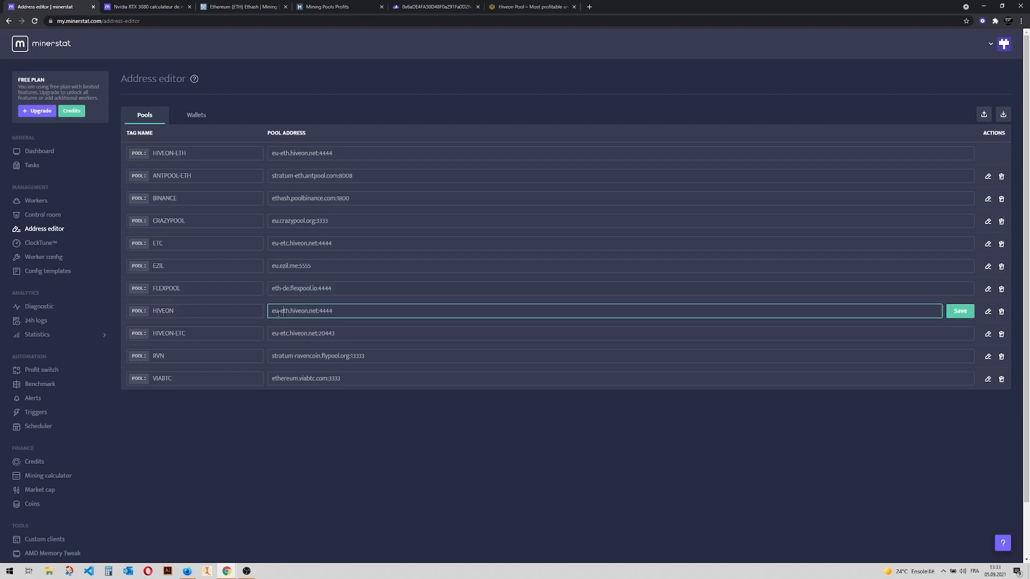
drag(272, 312, 345, 315)
click(328, 312)
Step: Clear the pool address and tag name from the unsaved HIVEON-ETH entry
drag(345, 147, 262, 151)
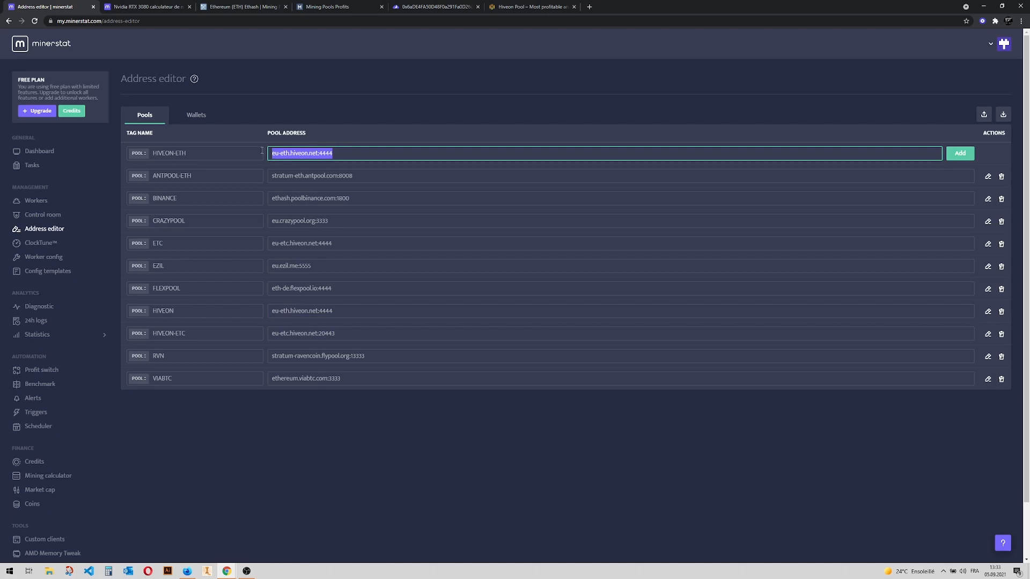
key(BackSpace)
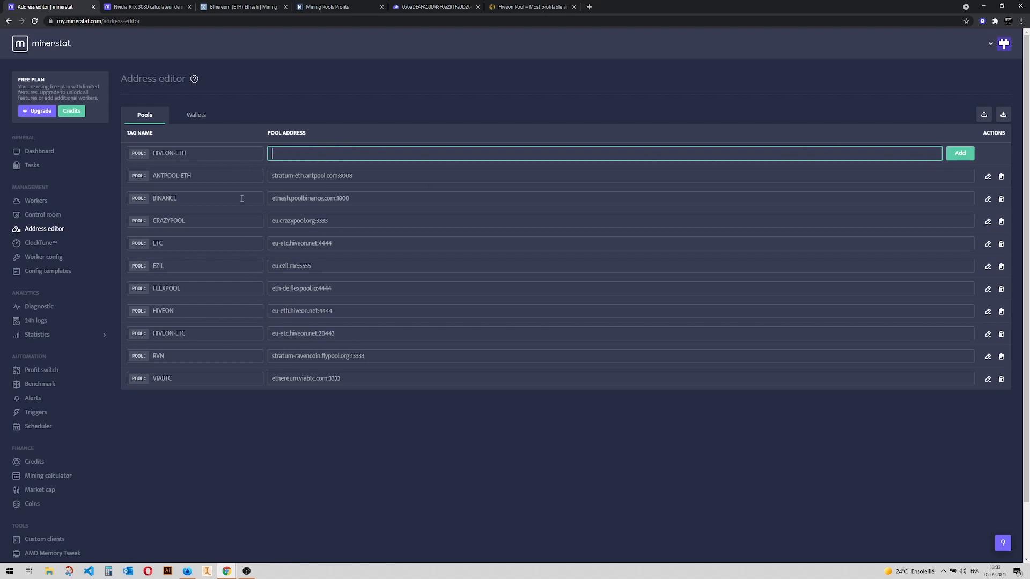
drag(232, 153, 152, 153)
key(BackSpace)
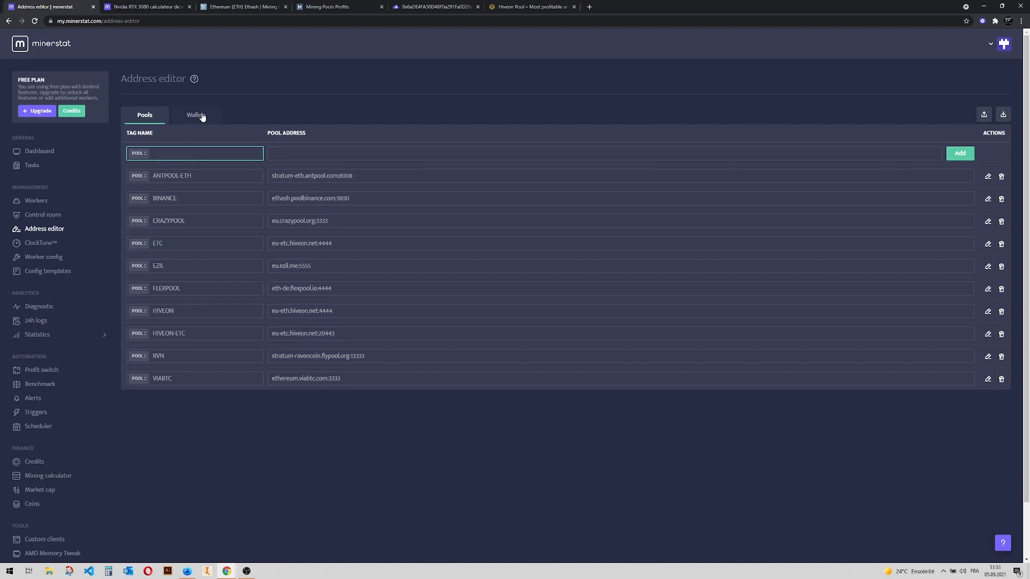
Step: View the saved wallets, including the ETH entry, and return to Hiveon Pool's miner address search
click(202, 117)
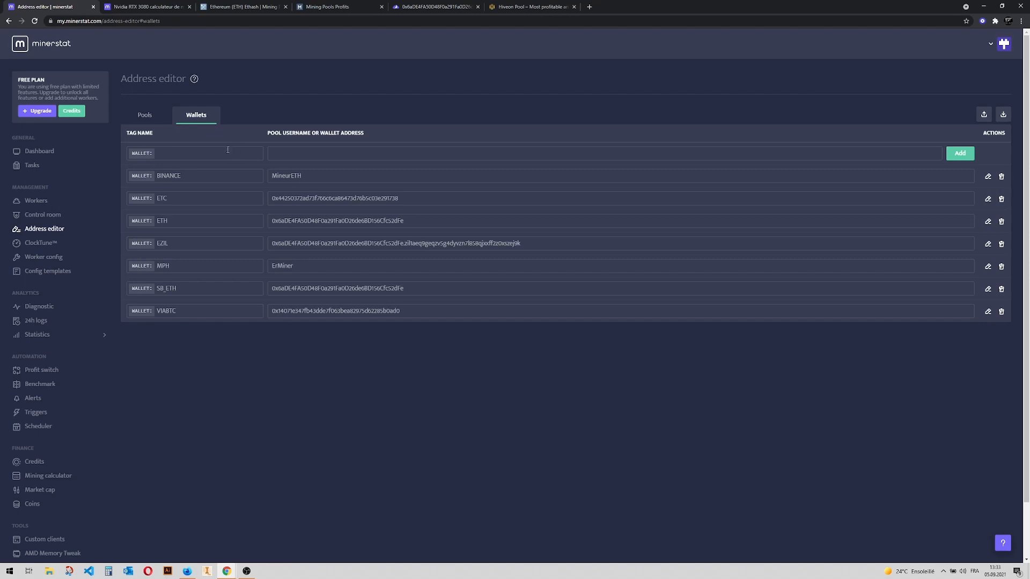
click(408, 219)
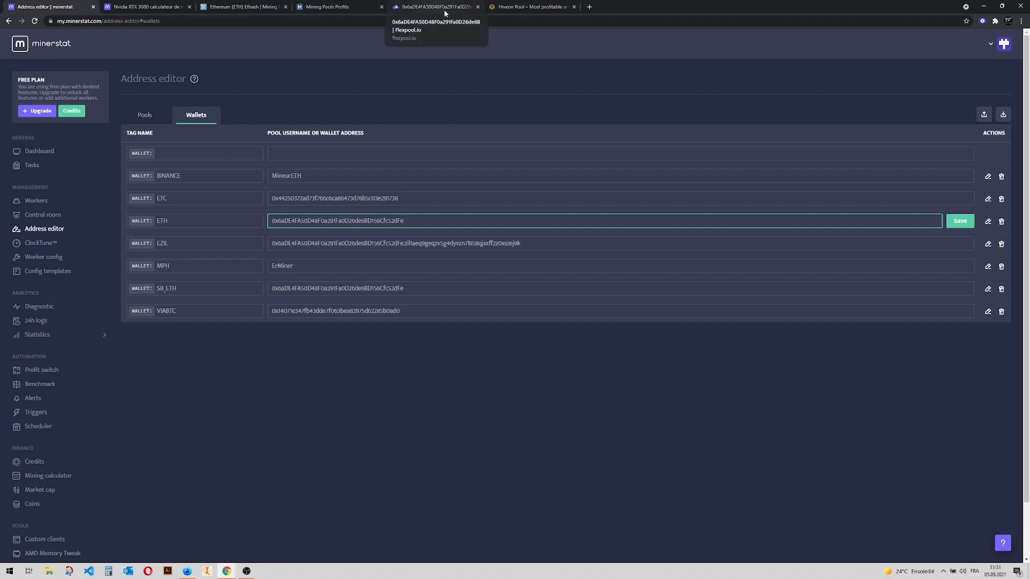
click(533, 7)
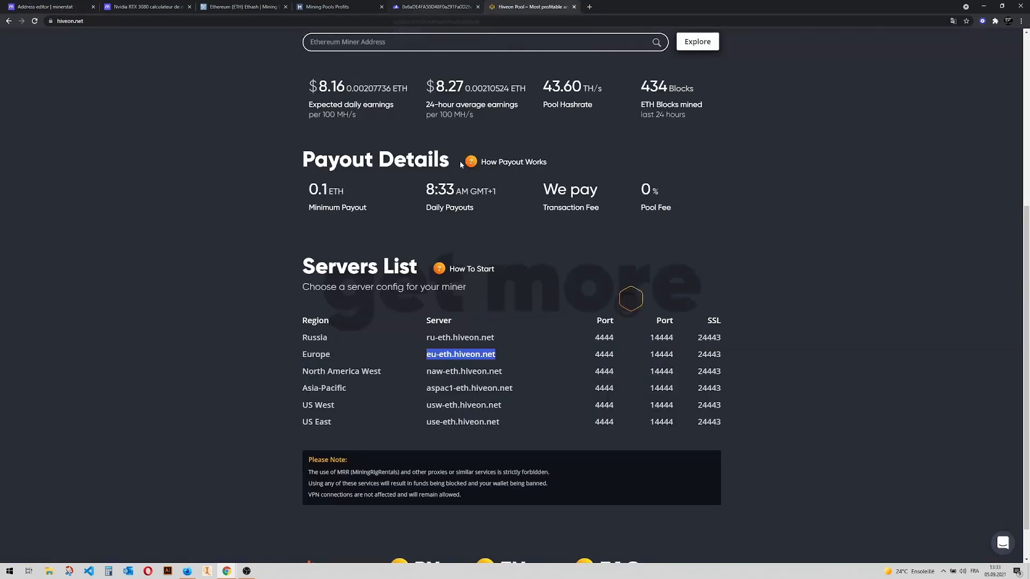
scroll(464, 127, up, 1)
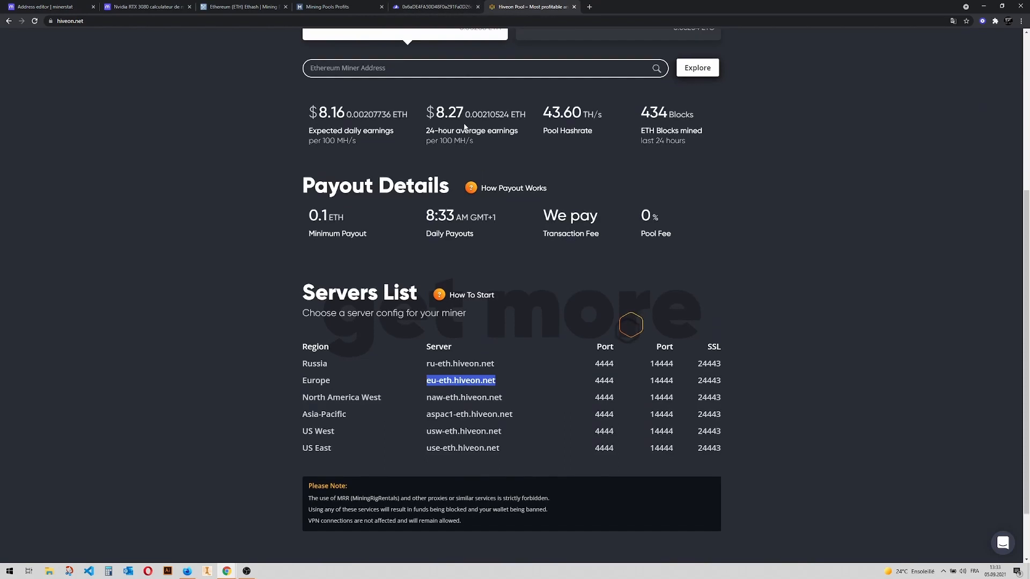
scroll(464, 127, up, 2)
Step: Copy the wallet address from the Flexpool miner page and look up its Ethereum miner statistics on Hiveon Pool
click(435, 7)
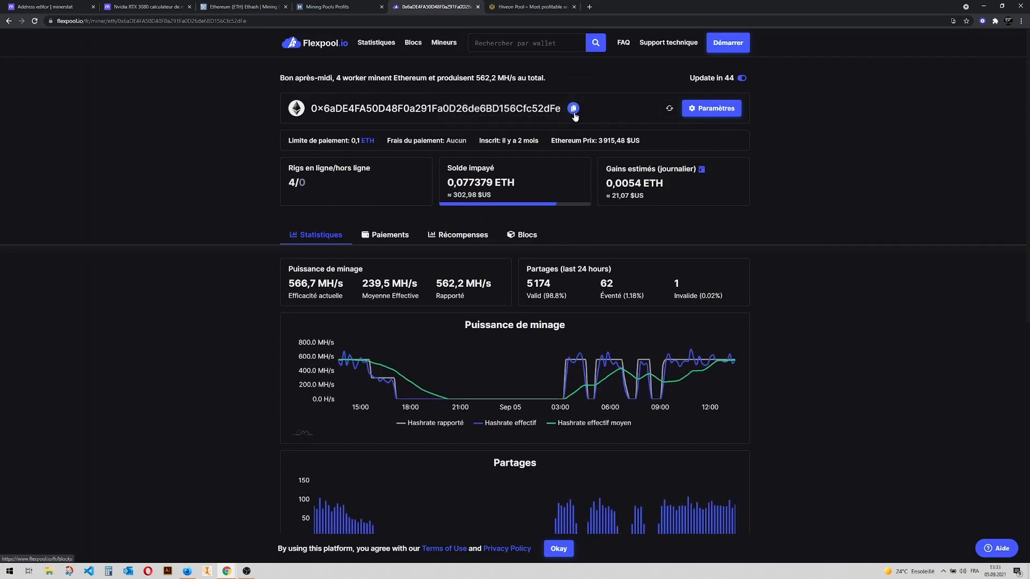
click(531, 7)
click(457, 165)
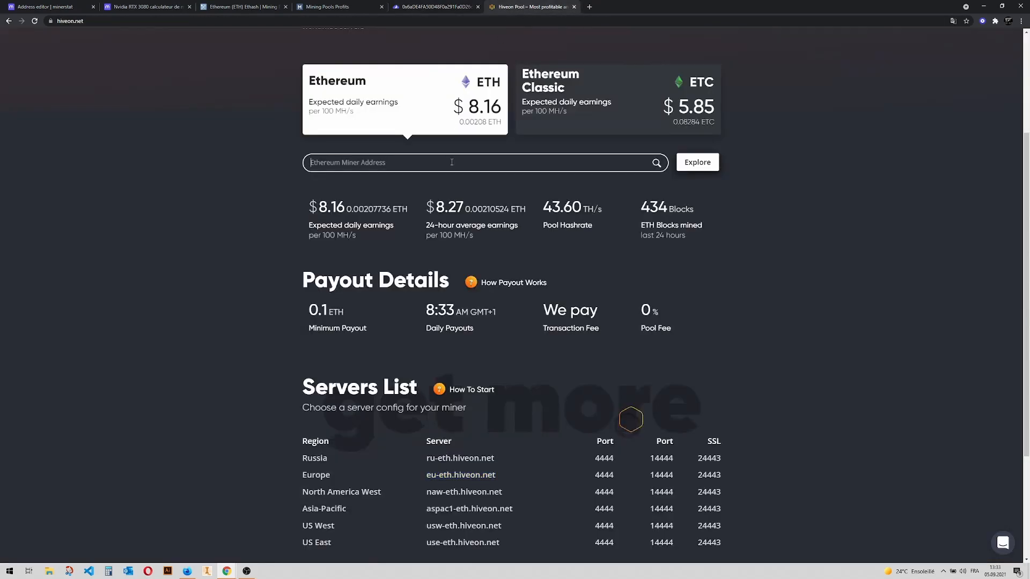
key(ctrl+v)
click(692, 165)
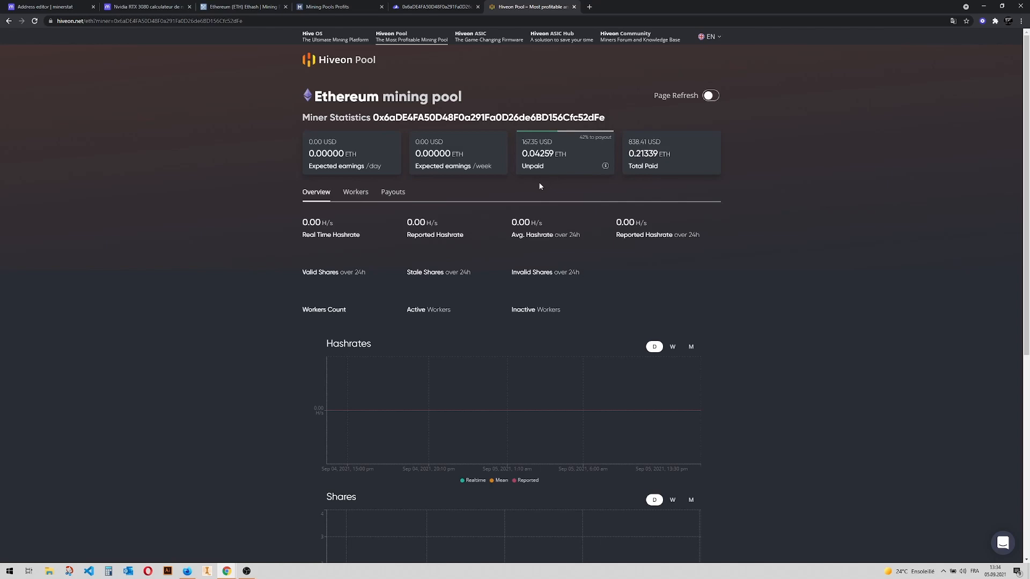
Step: Examine the wallet's Hiveon Pool balances and its hashrate, shares and workers charts
scroll(816, 295, down, 5)
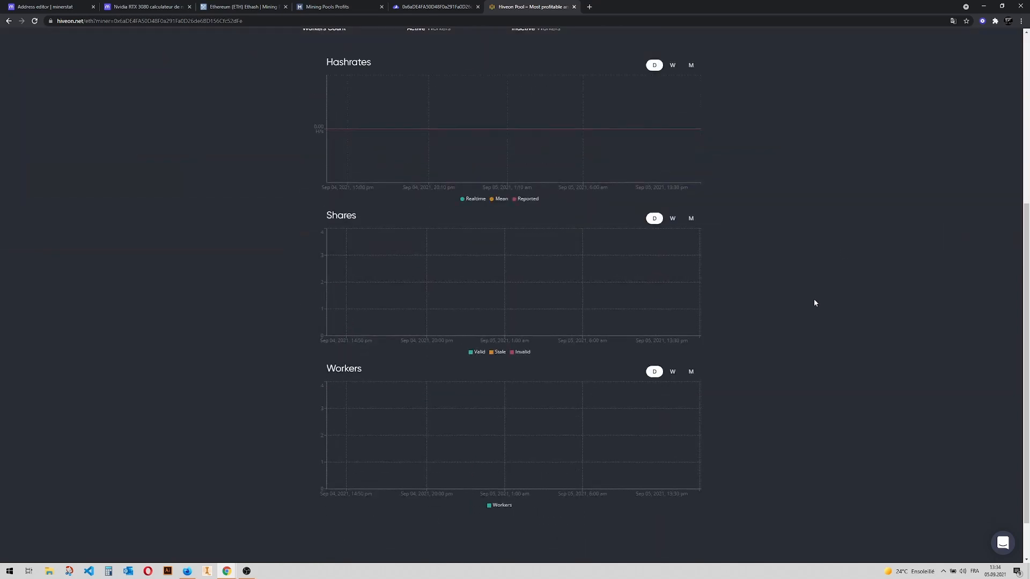
scroll(813, 298, up, 5)
scroll(775, 283, down, 5)
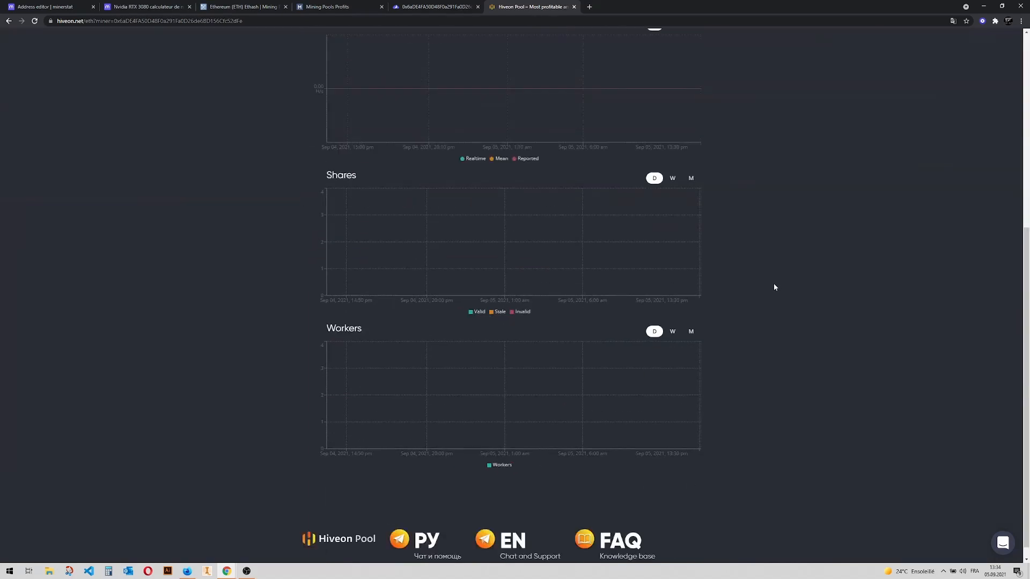
scroll(773, 288, up, 3)
scroll(773, 288, up, 3)
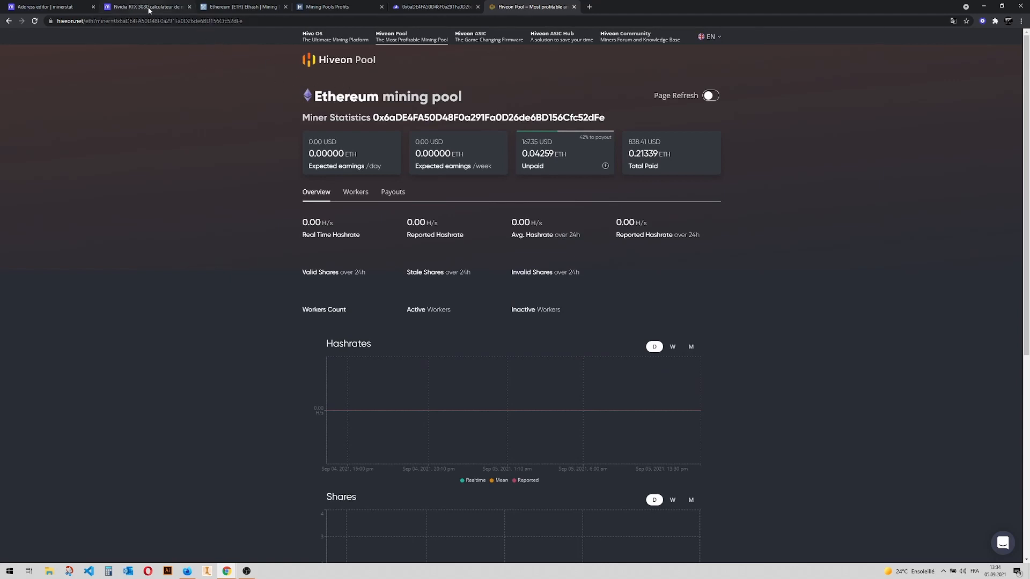
Step: Switch to the Flexpool miner page and look through its hashrate and shares statistics and active workers
click(441, 7)
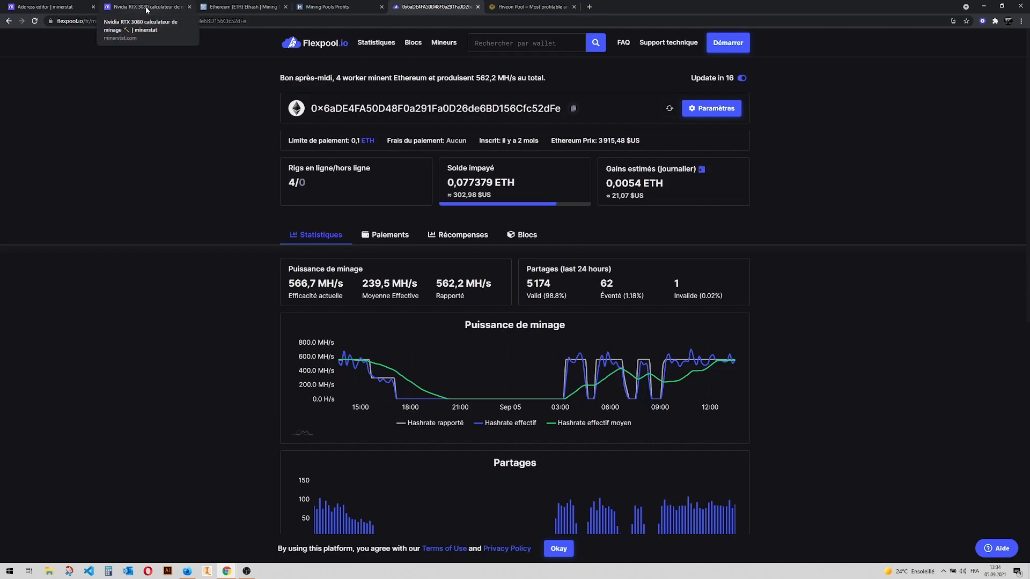
scroll(231, 188, down, 5)
scroll(229, 199, up, 5)
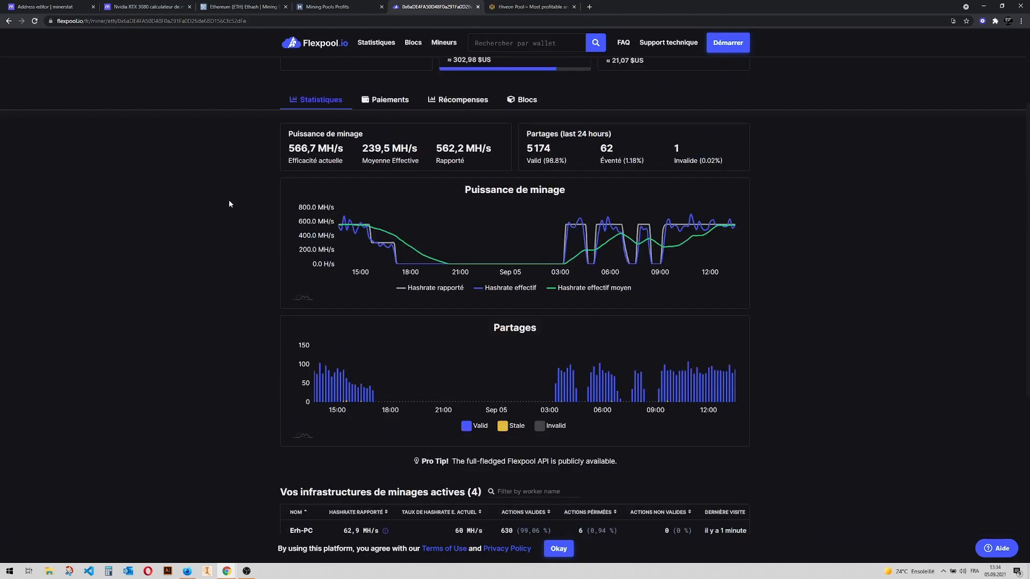
Step: Check minerstat's RTX 3080 pool profitability ranking, and examine the Flexpool miner page's hashrate chart, shares and active workers
click(160, 8)
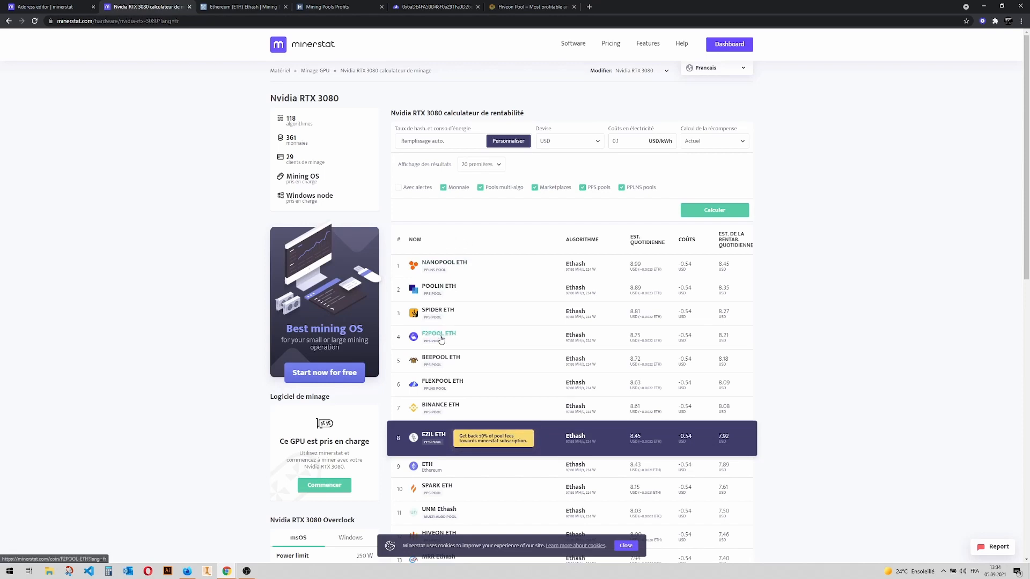
scroll(443, 378, down, 1)
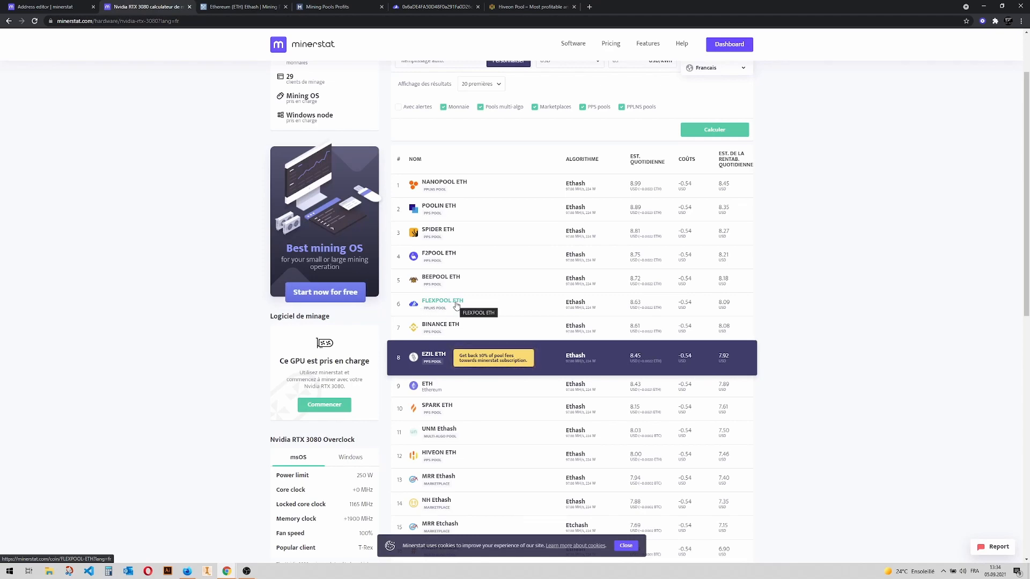
click(435, 7)
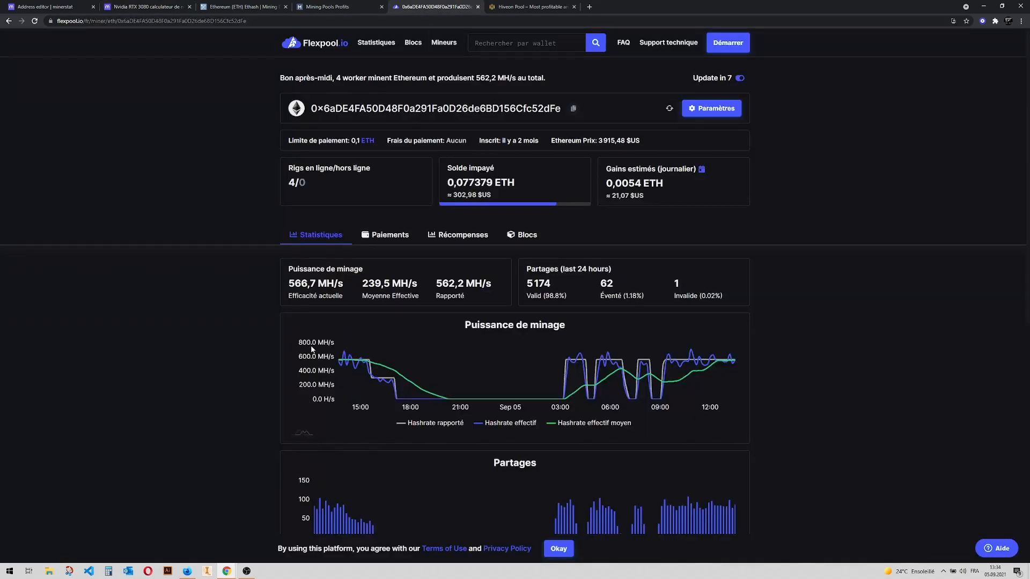
scroll(225, 291, down, 2)
scroll(165, 292, up, 2)
key(F5)
scroll(198, 239, down, 5)
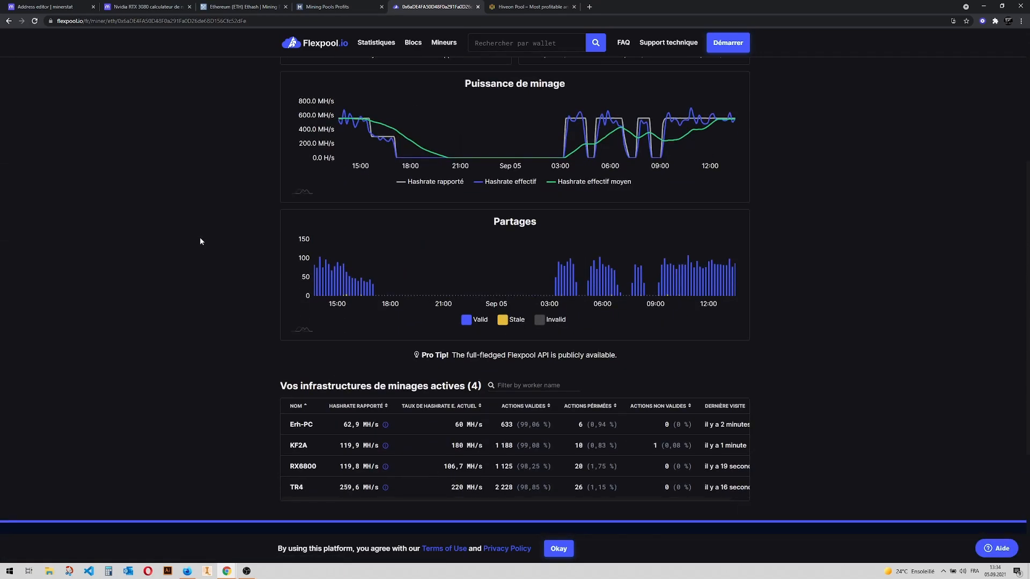
scroll(207, 241, up, 4)
scroll(590, 344, down, 1)
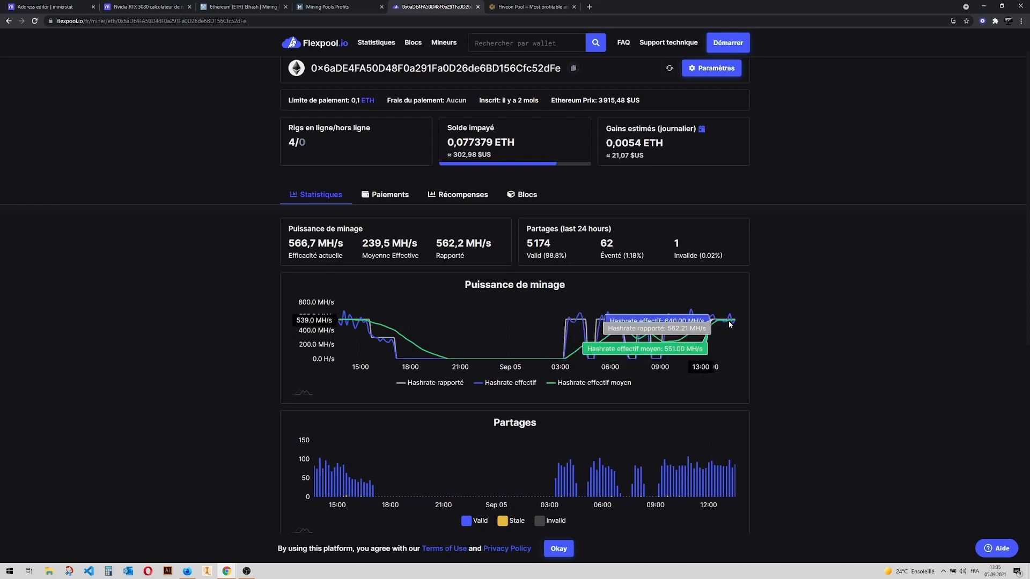
scroll(172, 285, up, 1)
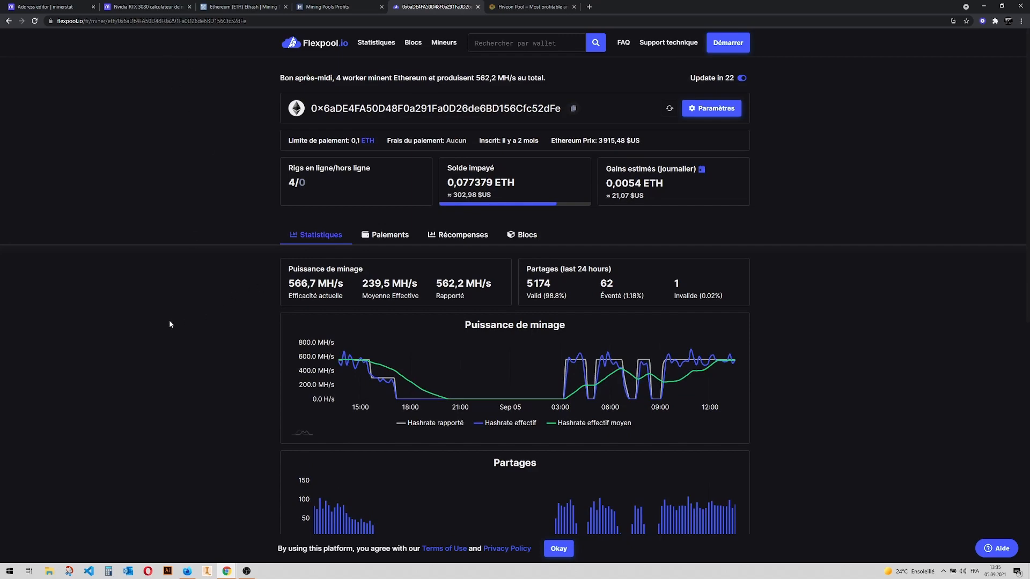
Step: Return to minerstat's address editor and check the saved wallets
click(145, 8)
click(46, 7)
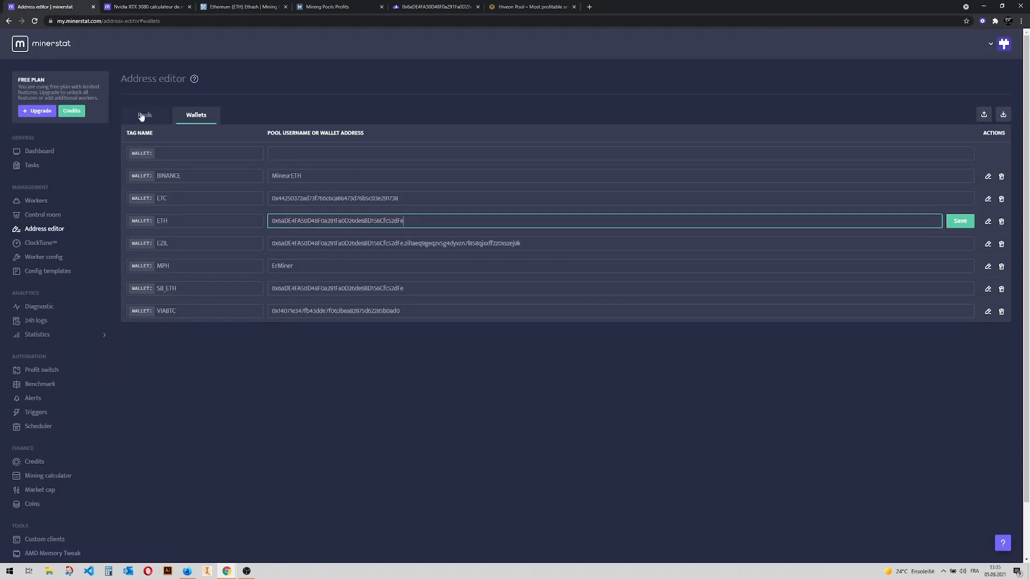
click(202, 115)
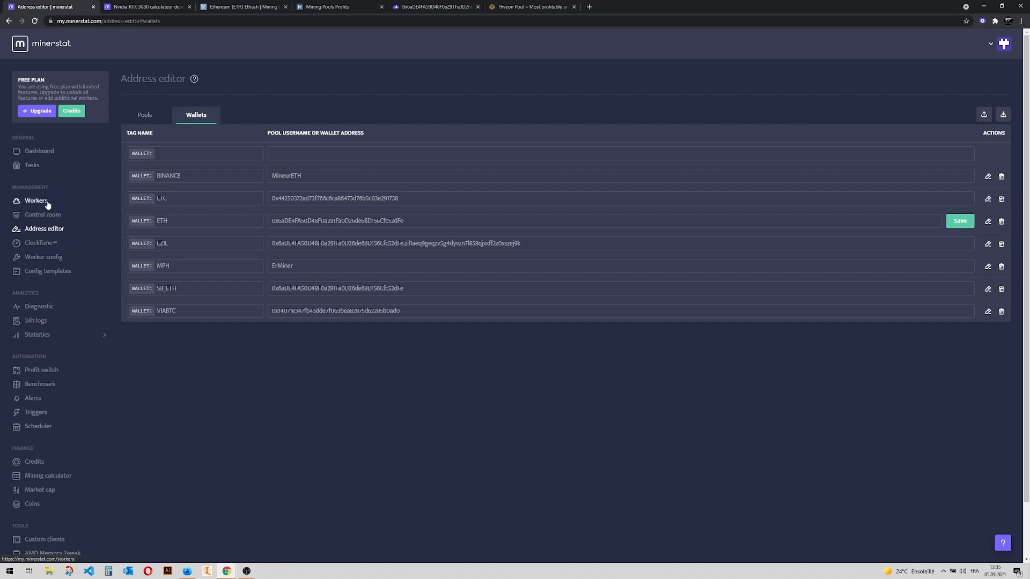
Step: Open the profit switch settings and choose Flexpool - ETH as the option for a new entry
click(43, 371)
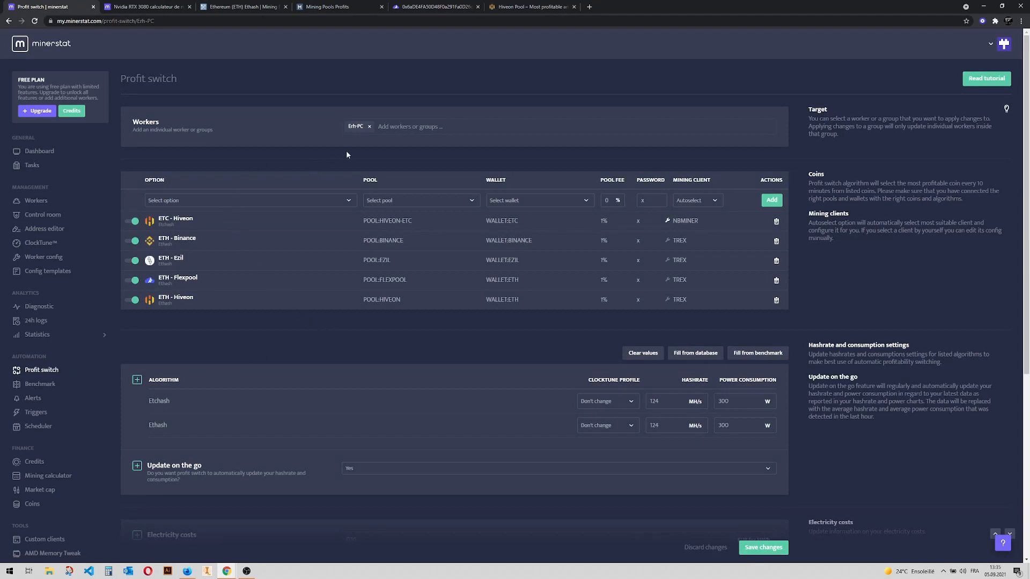
click(316, 206)
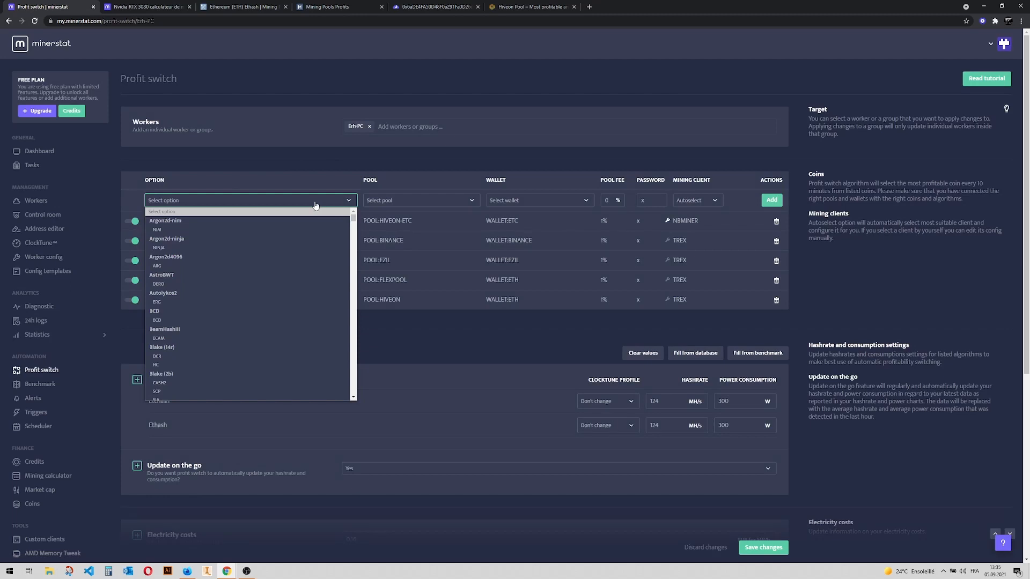
click(316, 206)
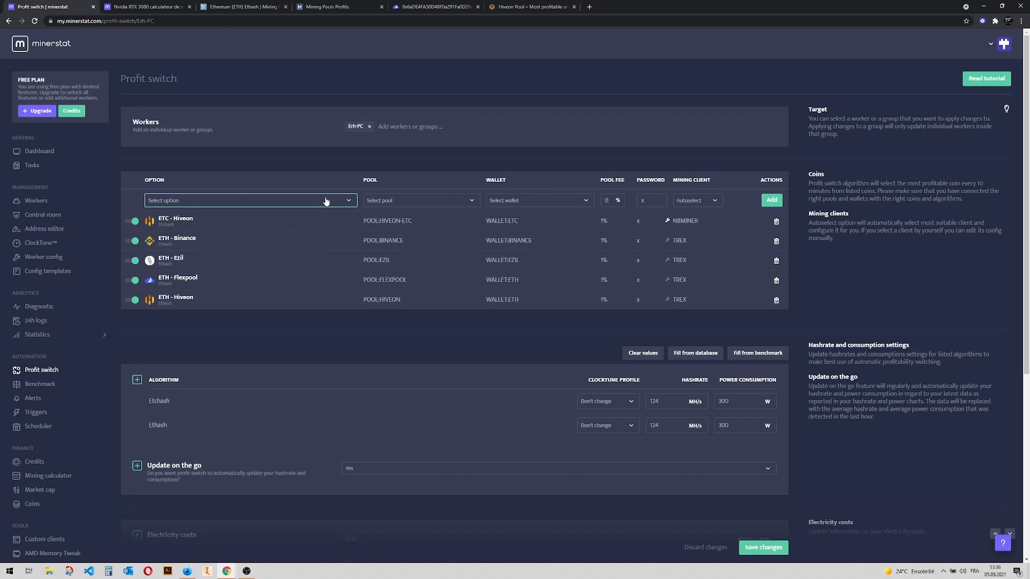
click(326, 200)
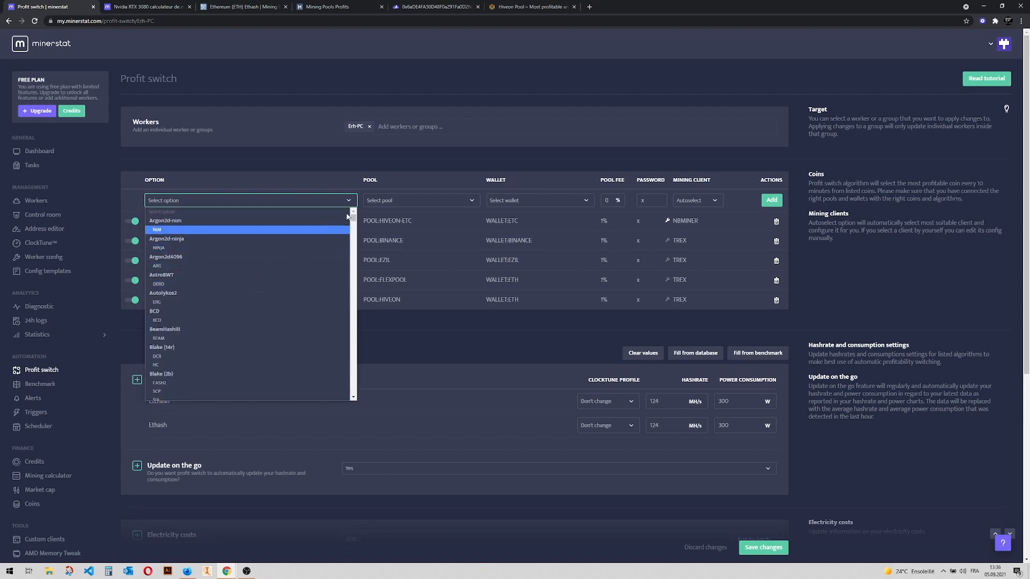
drag(352, 217, 349, 394)
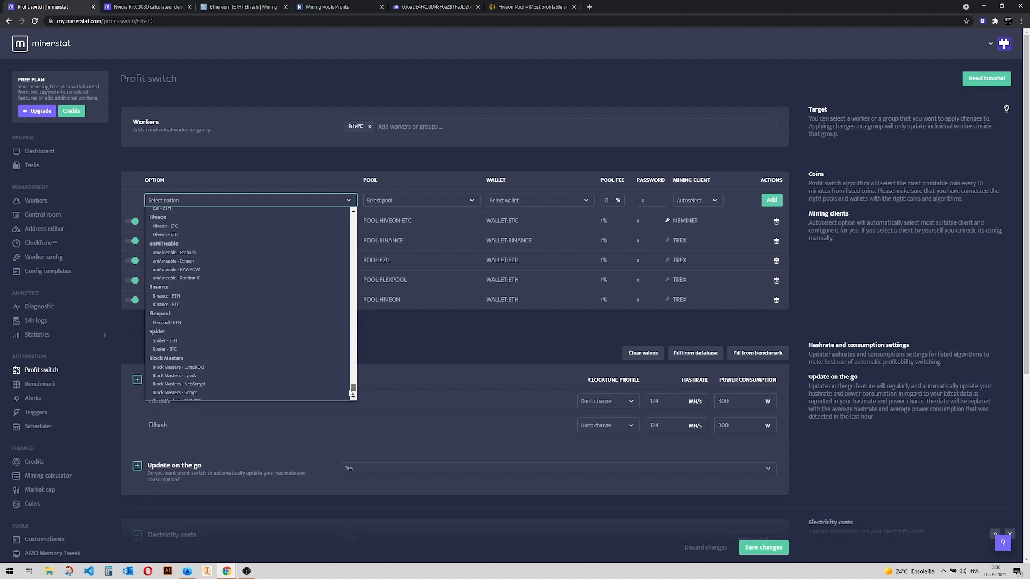
click(168, 322)
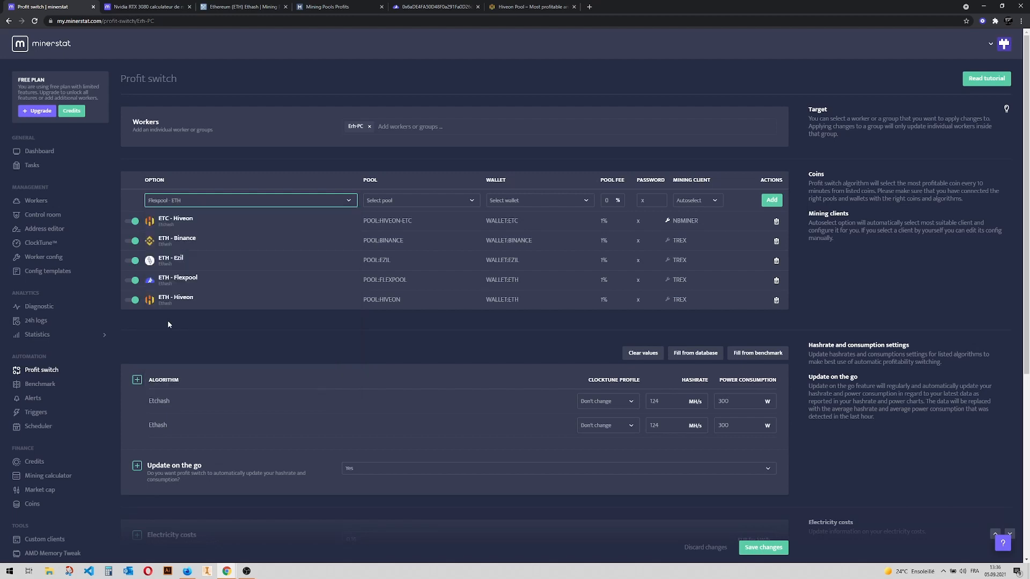
Step: Assign the FLEXPOOL pool and ETH wallet to the new entry and set its pool fee to 1%
click(418, 207)
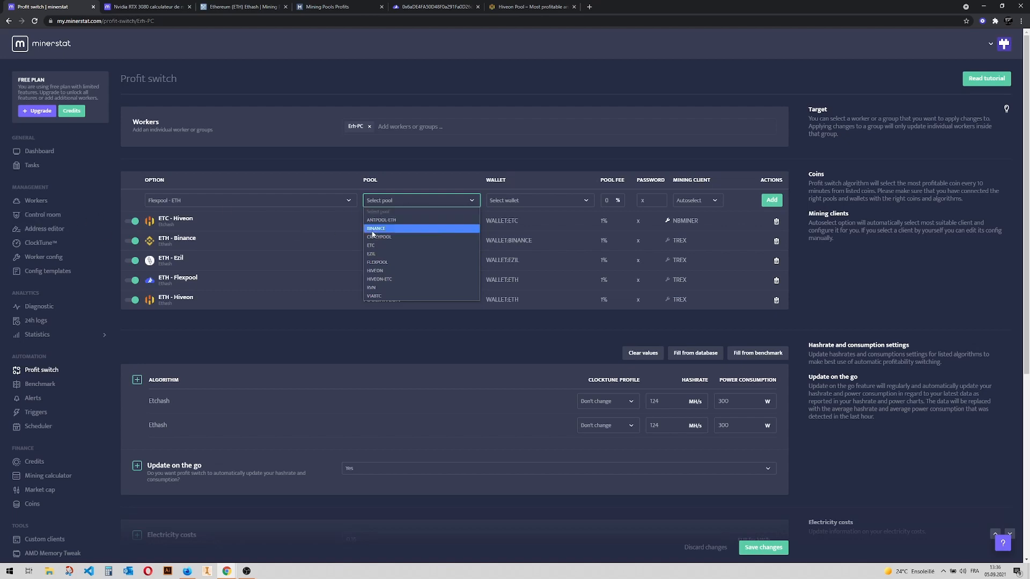
click(377, 263)
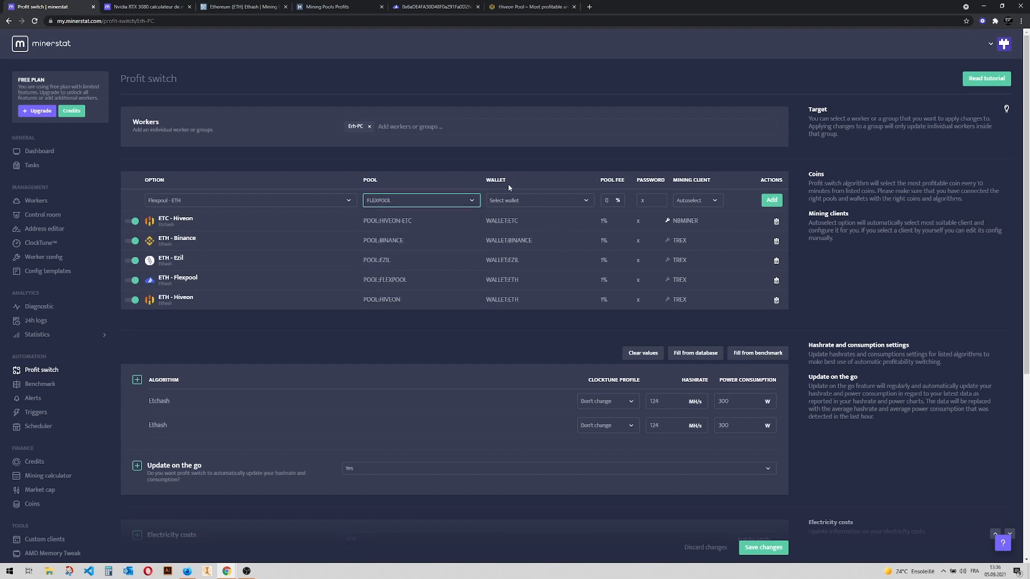
click(537, 203)
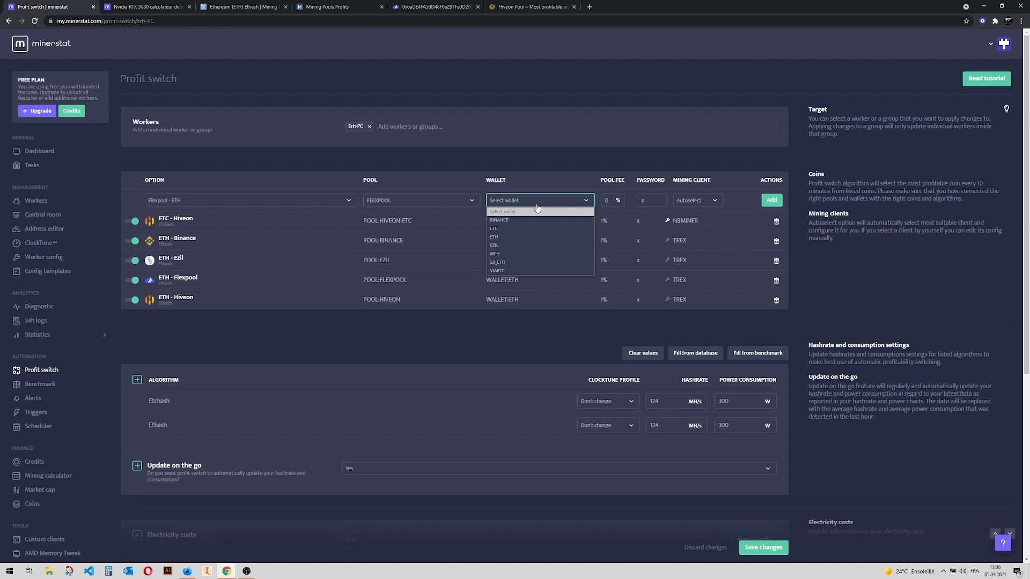
click(505, 238)
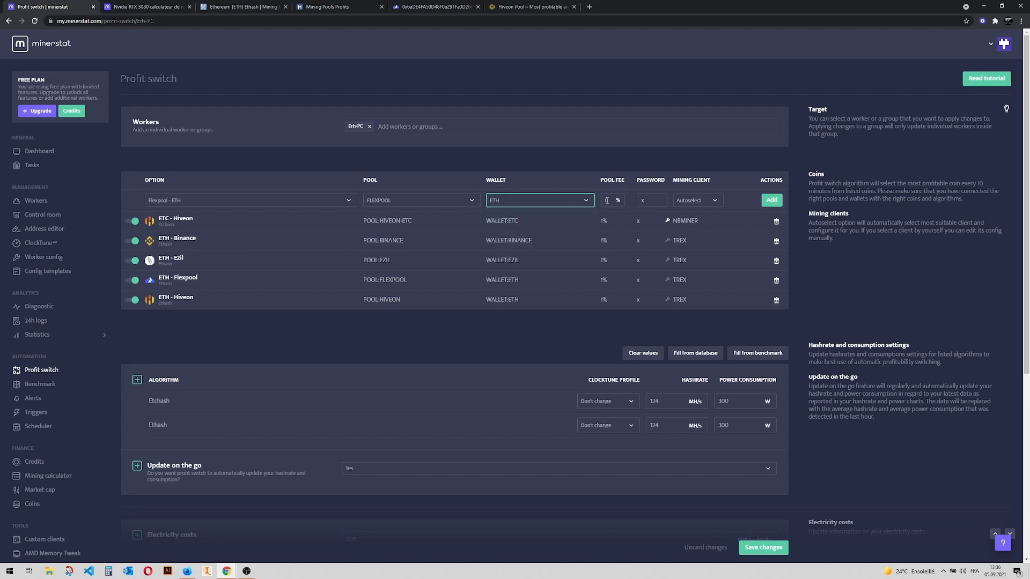
double_click(608, 200)
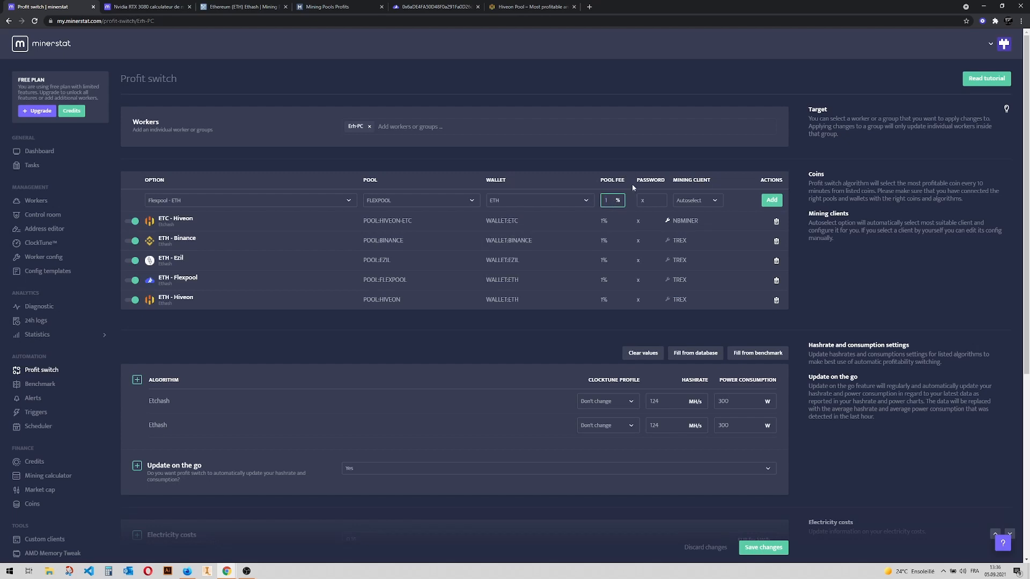
Step: Keep the new entry's default password and select TREX as its mining client
click(657, 199)
click(696, 202)
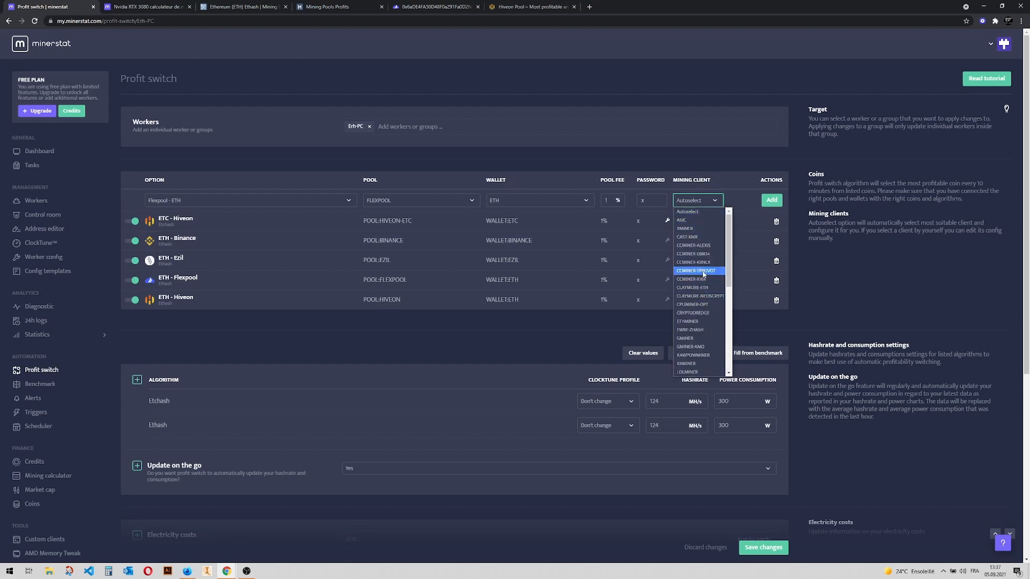
scroll(698, 278, down, 3)
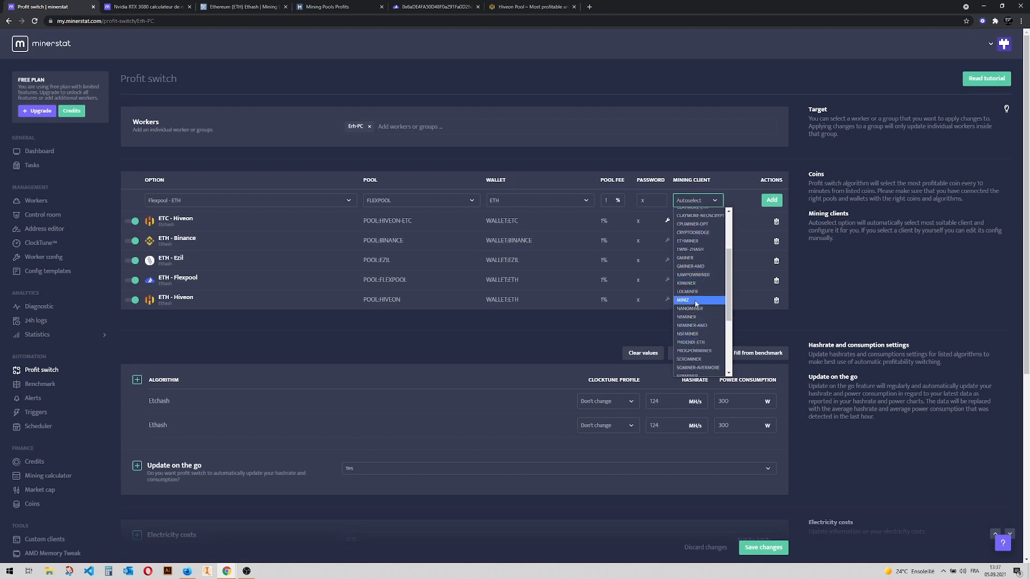
scroll(695, 279, down, 3)
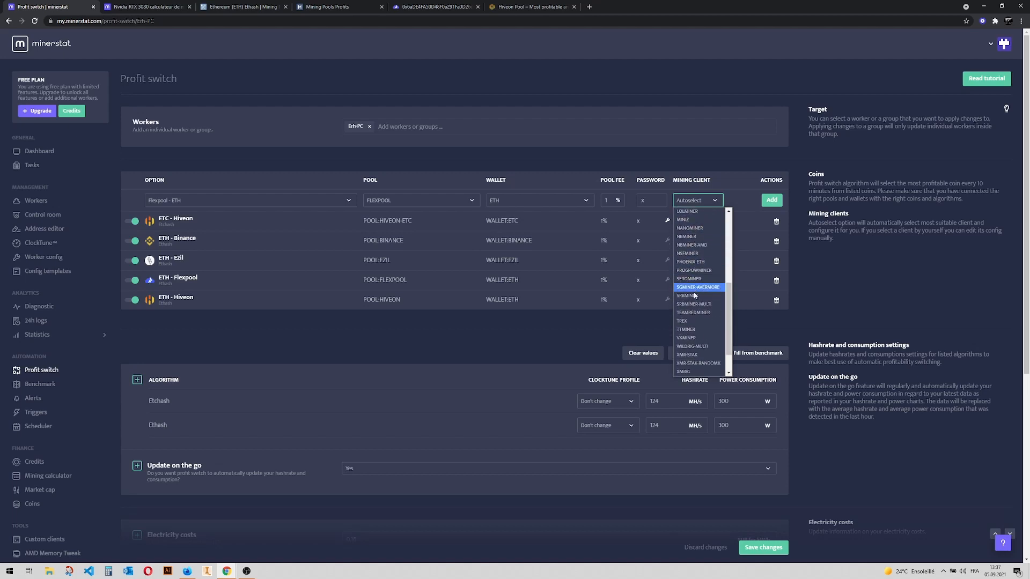
click(694, 322)
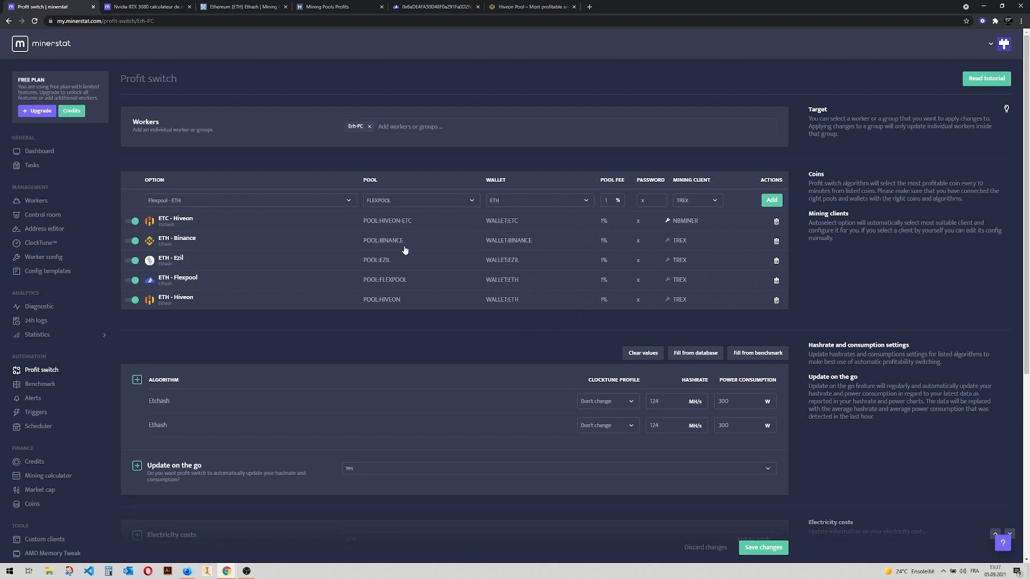
Step: Disable the ETC - Hiveon entry and view the TREX client config of the ETH - Binance entry
click(135, 223)
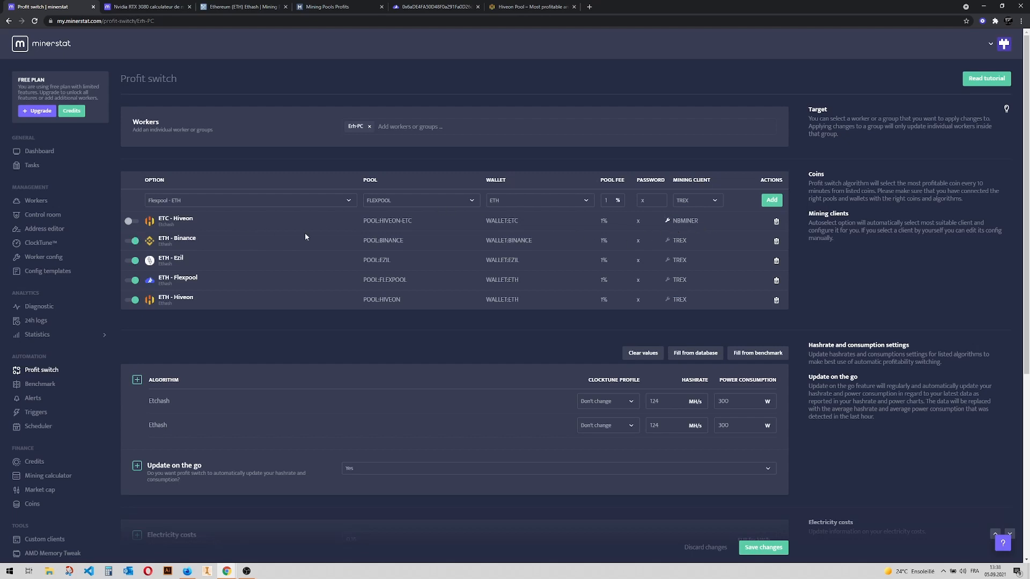
click(668, 241)
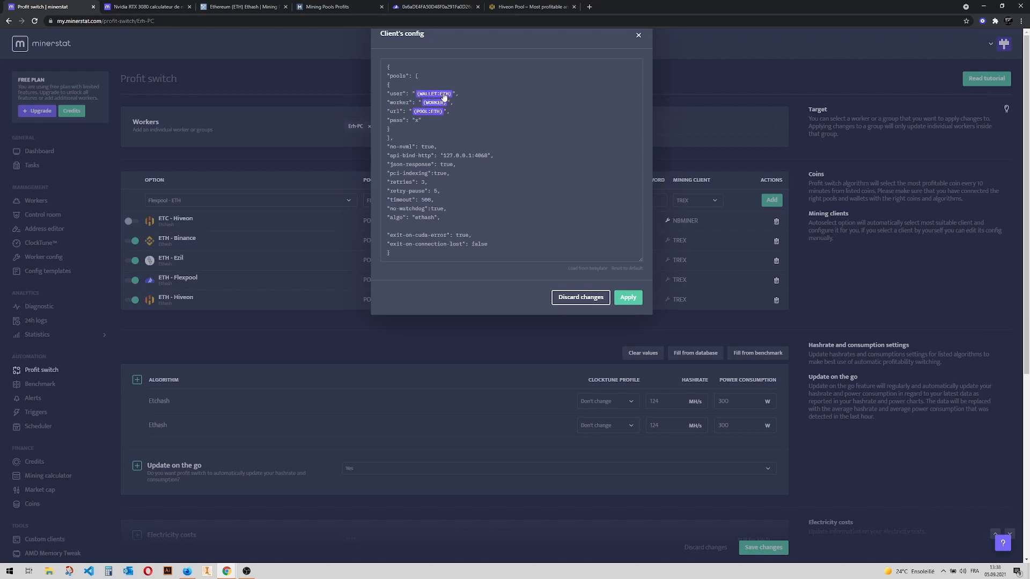
click(640, 35)
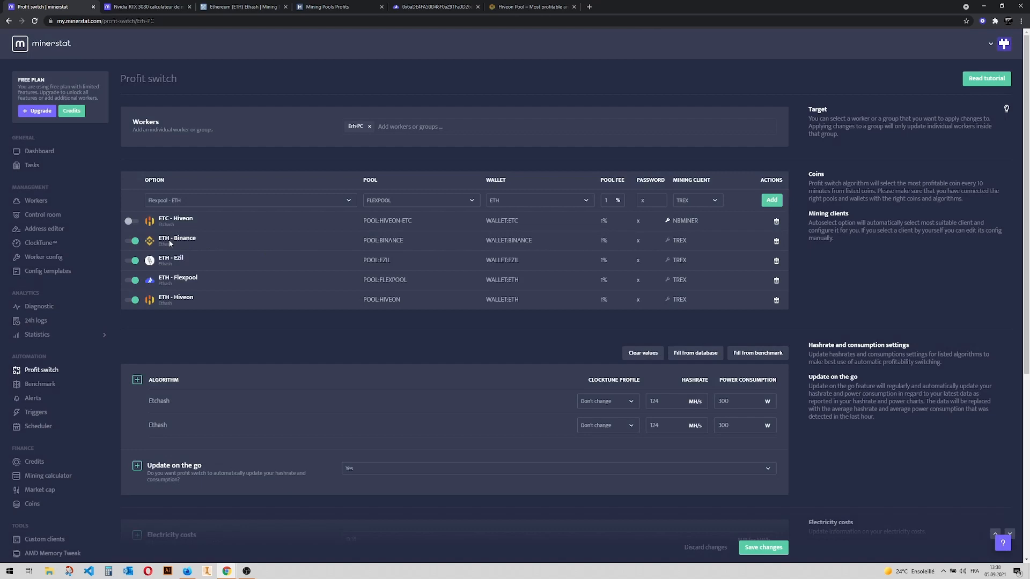
click(668, 242)
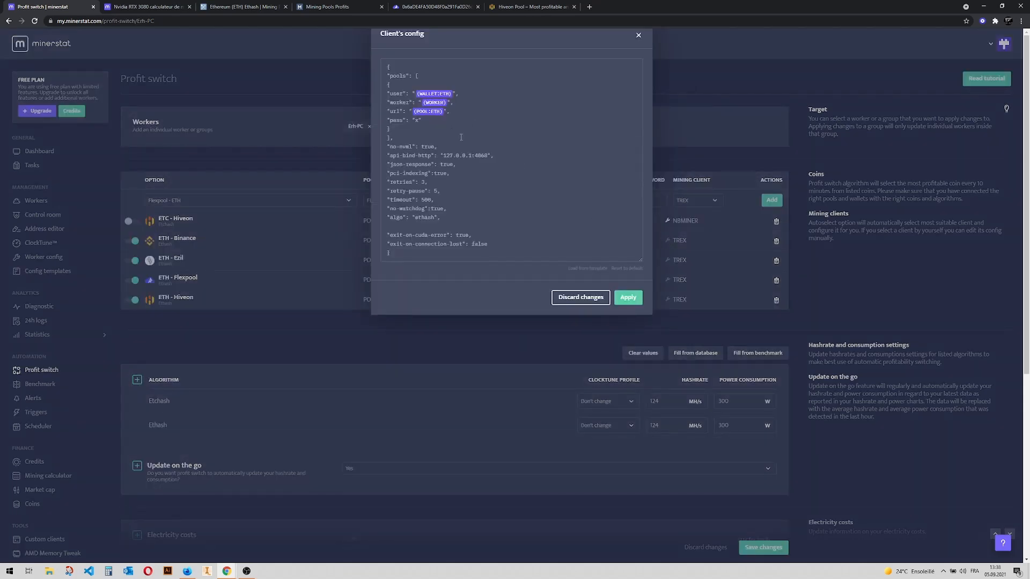
click(639, 36)
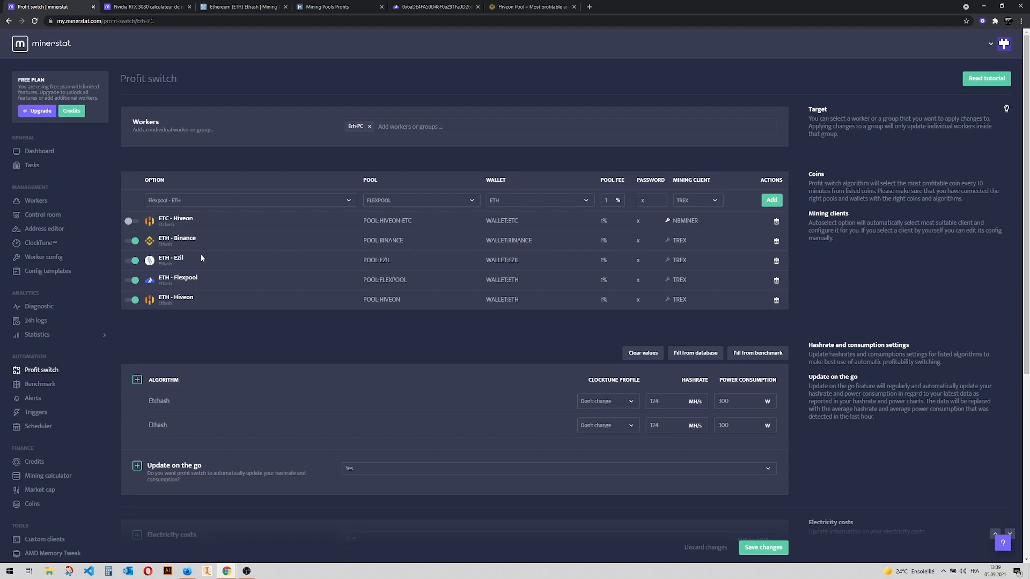
Step: Examine the pool and wallet choices in the ETC - Hiveon client config, and view the algorithm and electricity cost settings
click(669, 221)
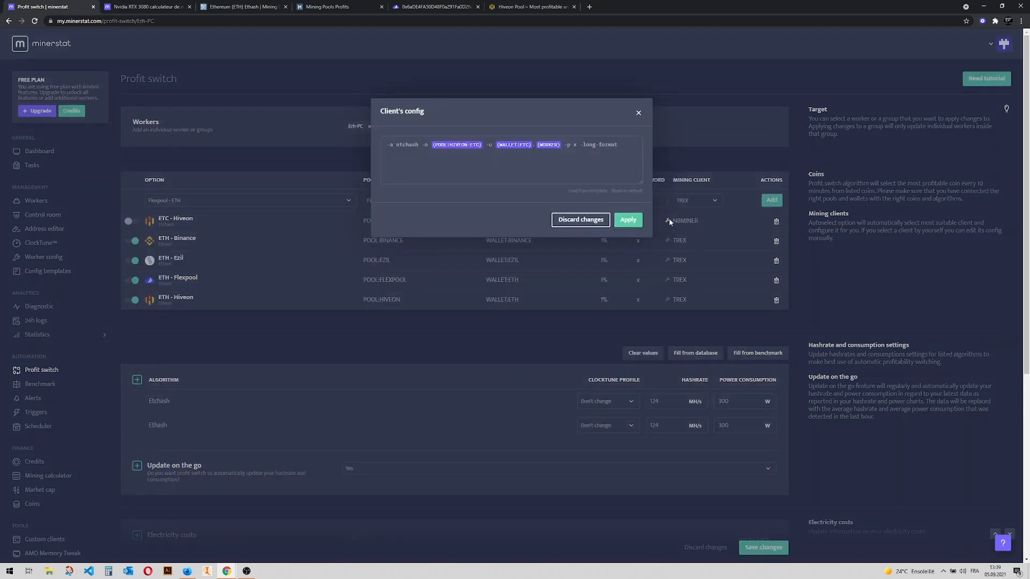
click(462, 146)
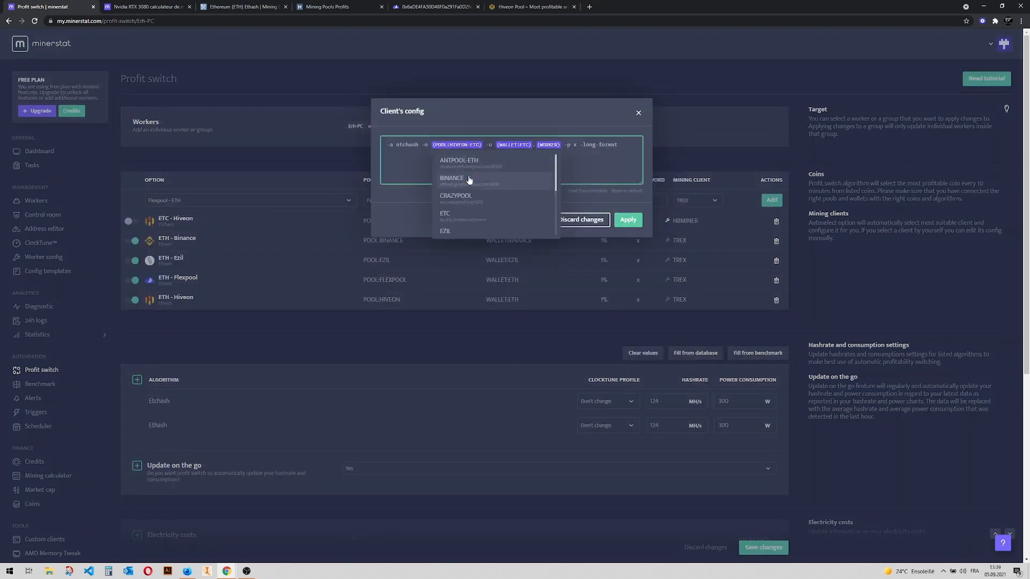
scroll(469, 198, down, 8)
scroll(465, 210, up, 5)
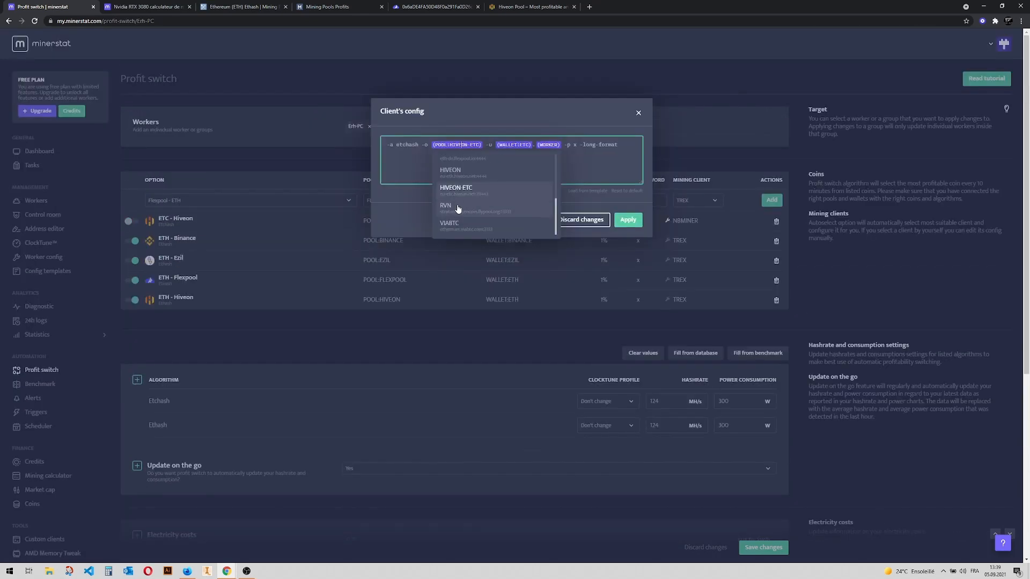
click(526, 148)
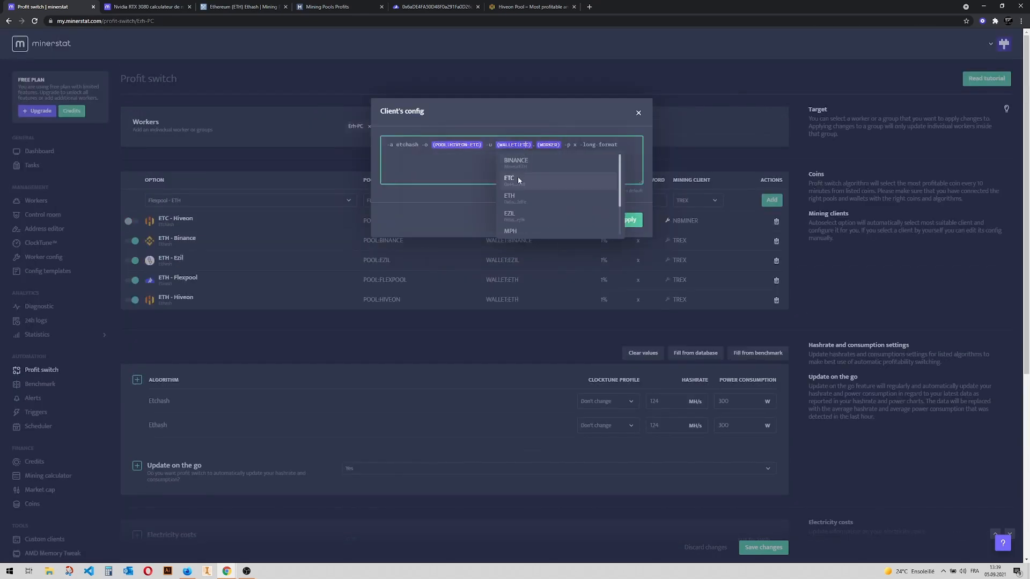
click(470, 145)
click(615, 172)
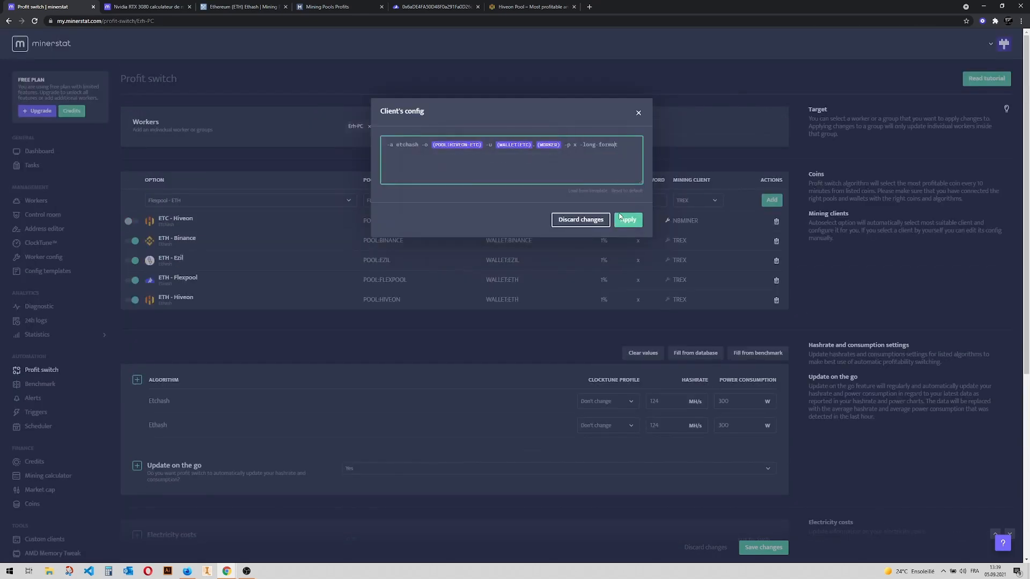
click(638, 113)
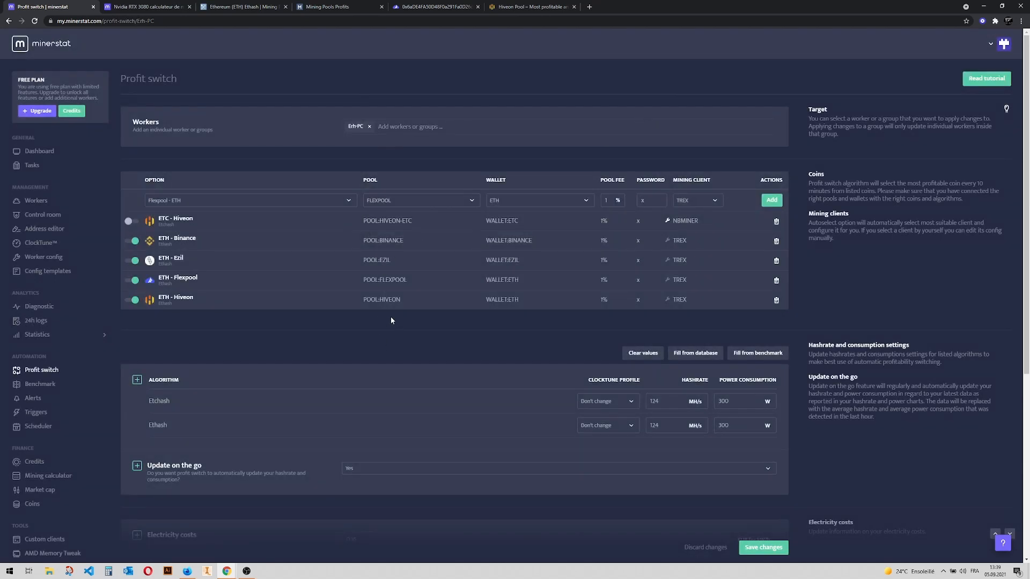
scroll(339, 320, down, 1)
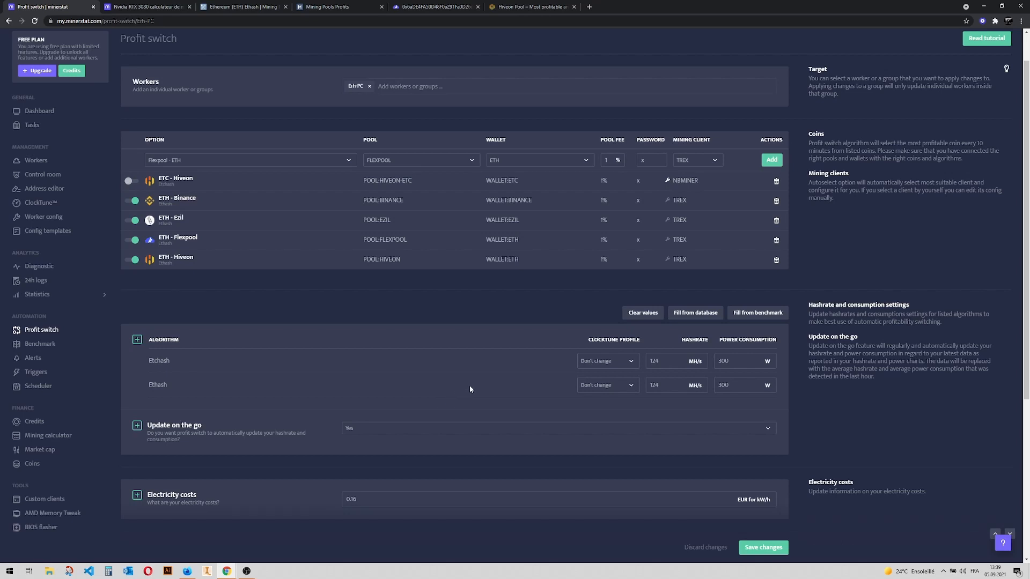
Step: Set the ClockTune profile to overH for both the Etchash and Ethash algorithms
click(665, 384)
click(611, 390)
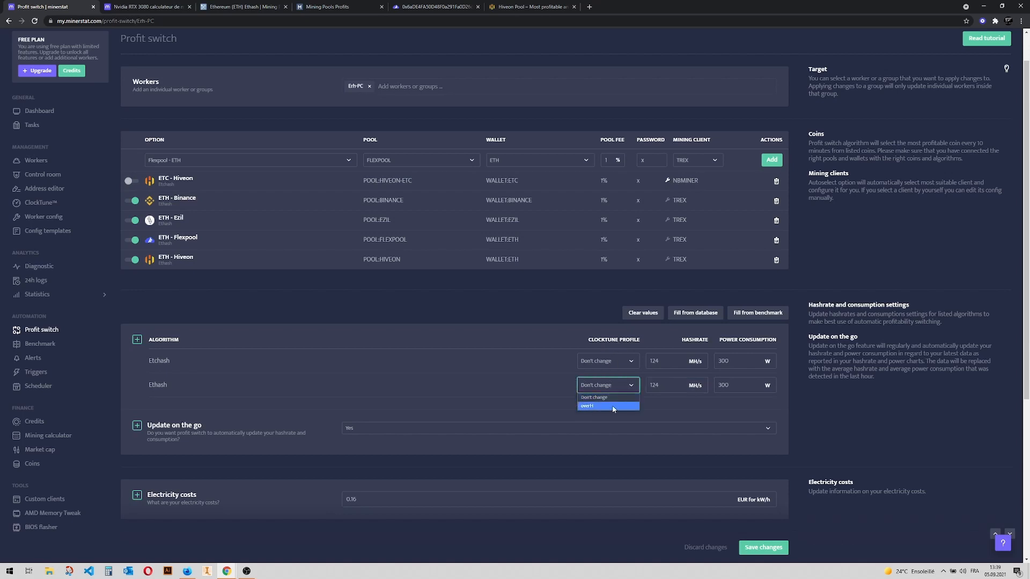
click(535, 389)
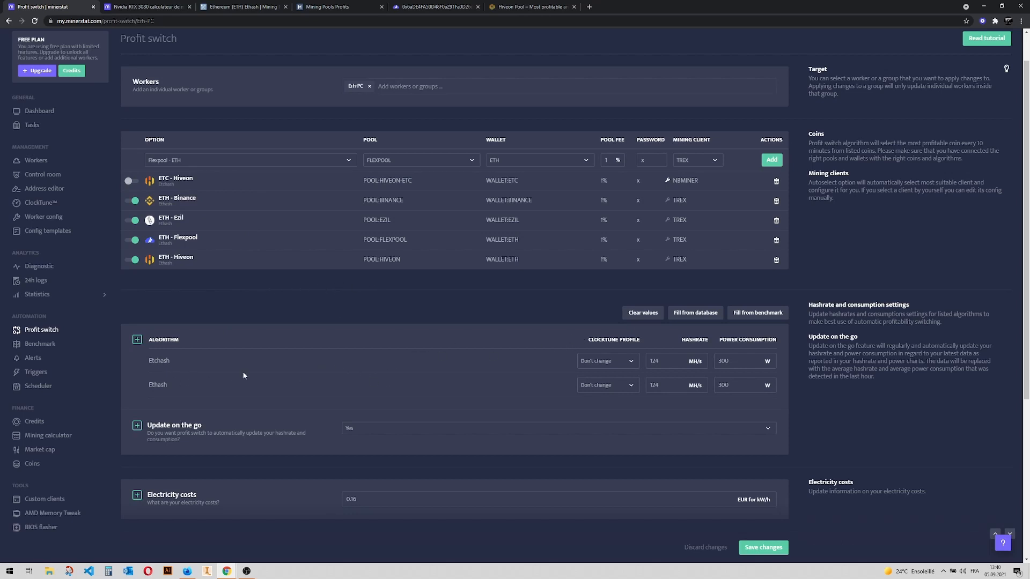
click(608, 365)
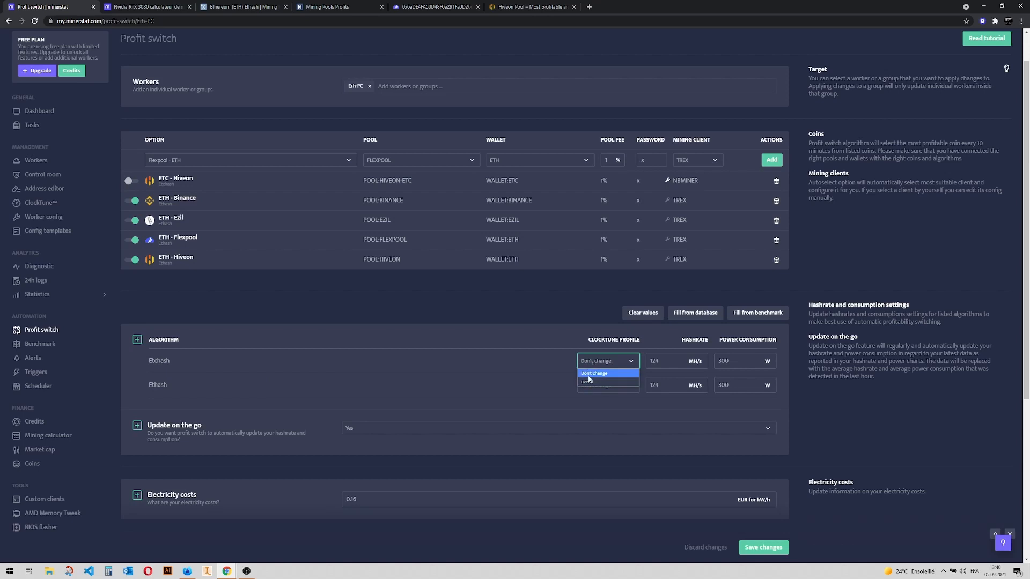
click(588, 382)
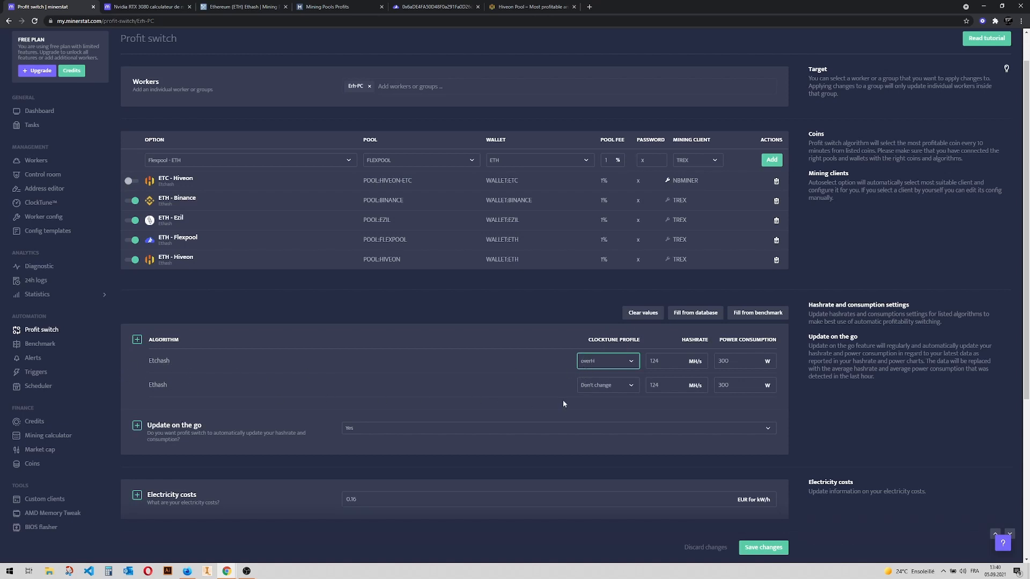
click(606, 385)
click(590, 406)
click(675, 361)
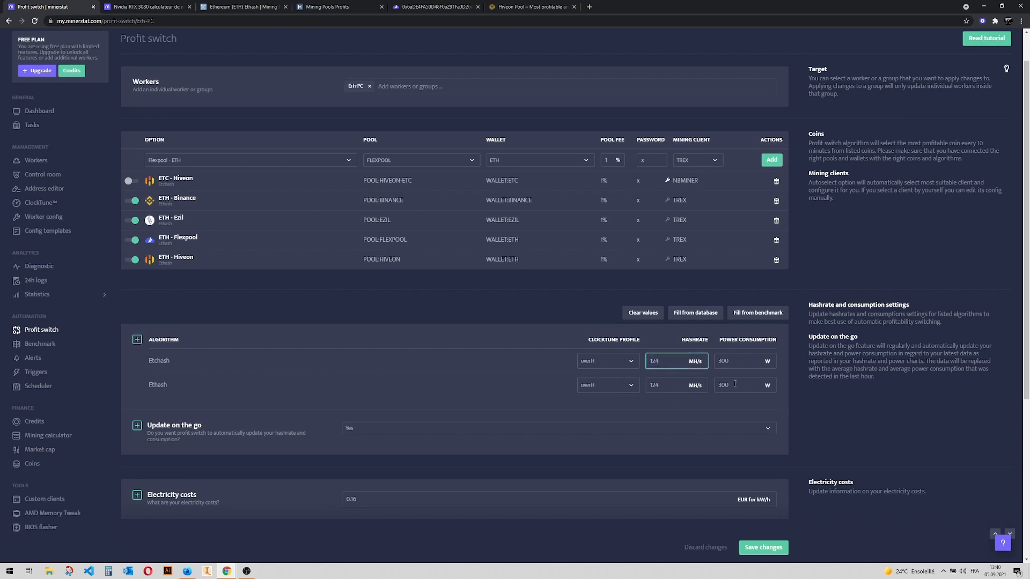
click(318, 377)
Step: View the profit switch's electricity cost, minimum difference and minimum mining time settings
scroll(166, 360, down, 3)
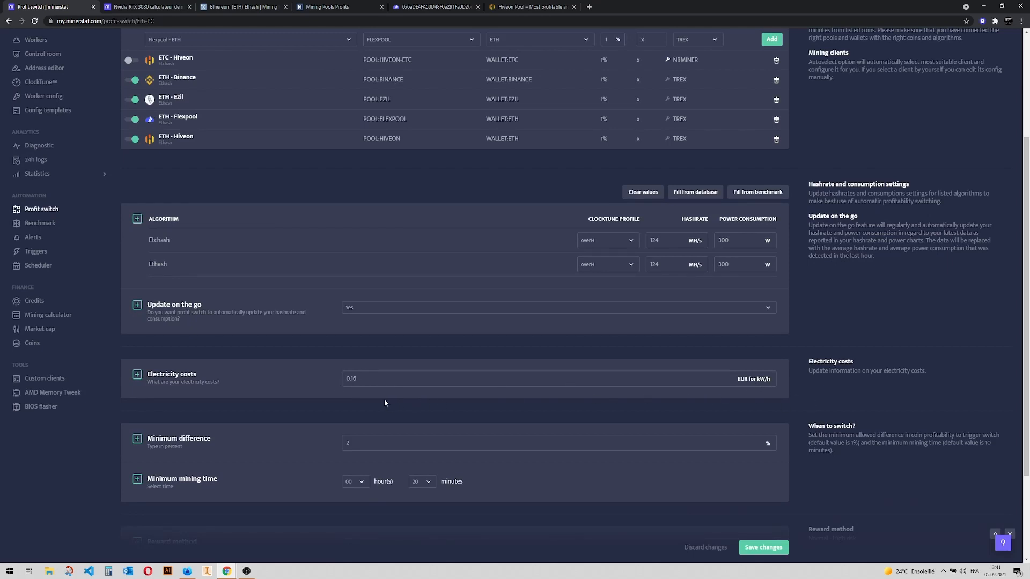
scroll(310, 427, down, 2)
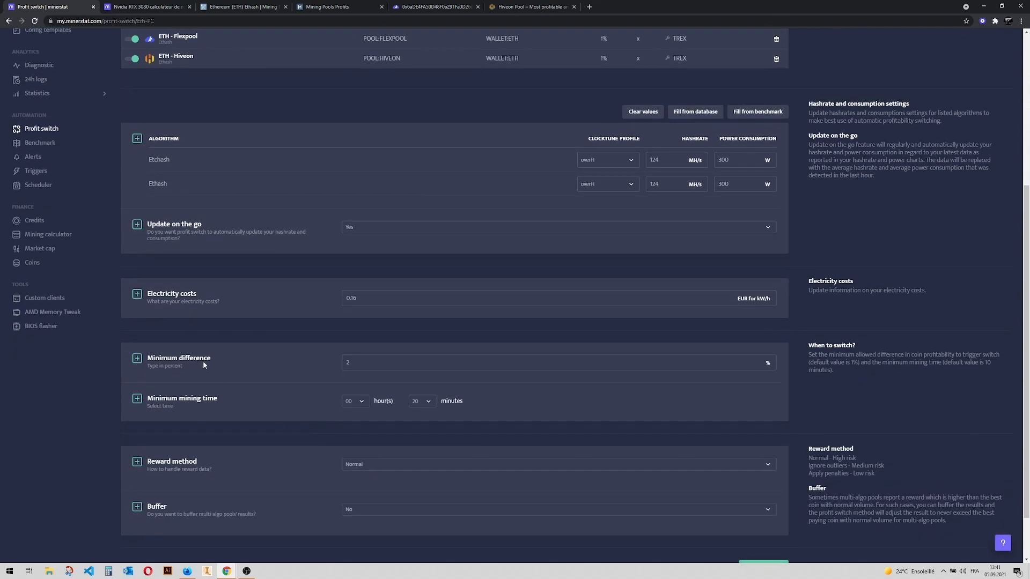
click(509, 364)
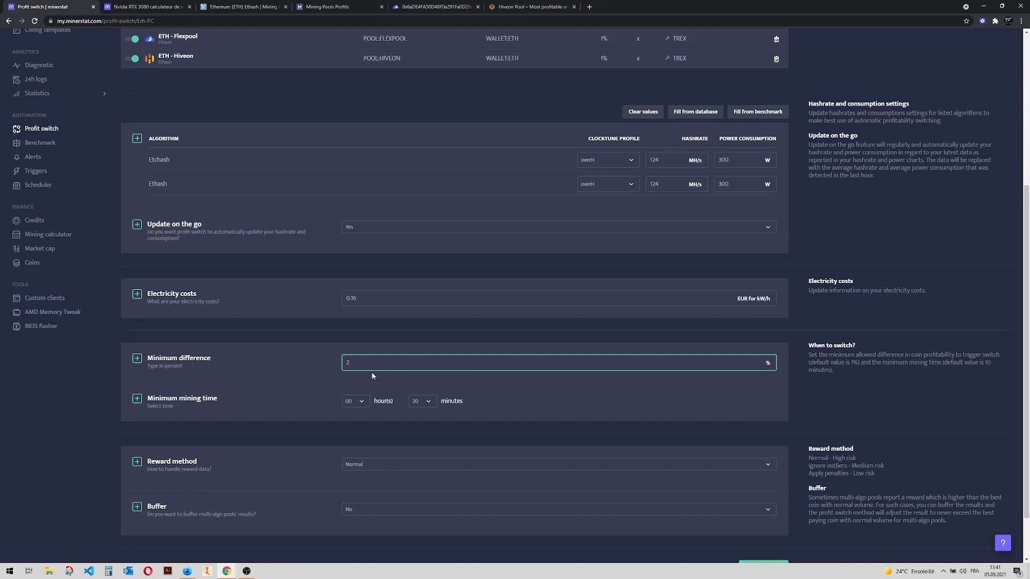
Step: Open the minerstat dashboard in a separate browser tab and compare its top options by algorithm with the profit switch entries
scroll(194, 242, up, 3)
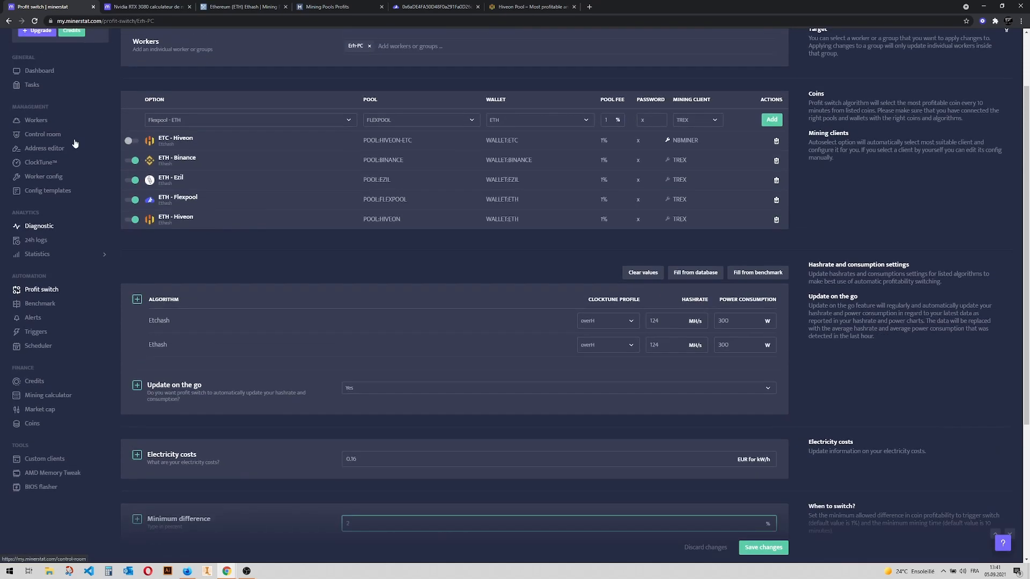
right_click(48, 72)
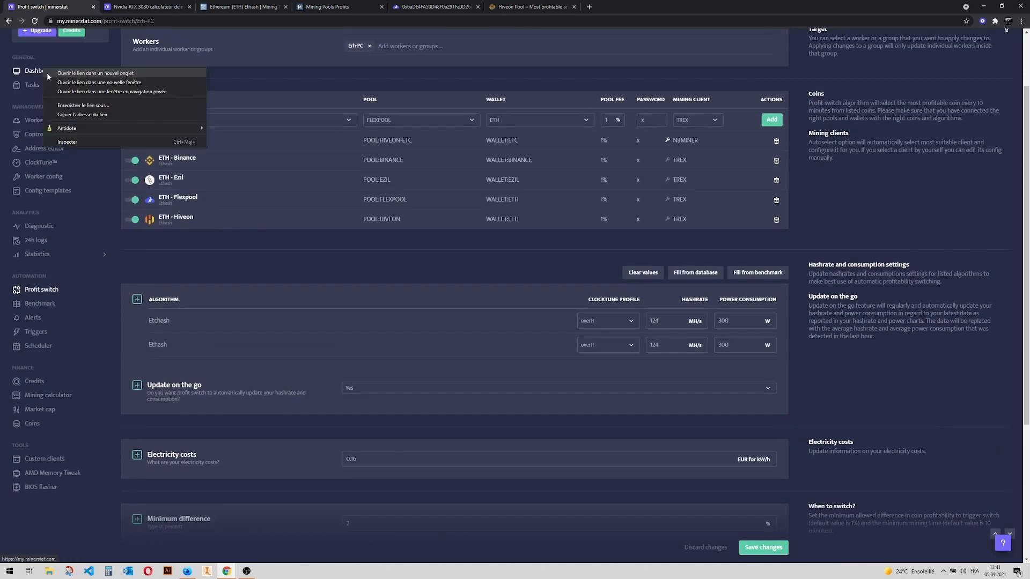
click(80, 79)
click(123, 7)
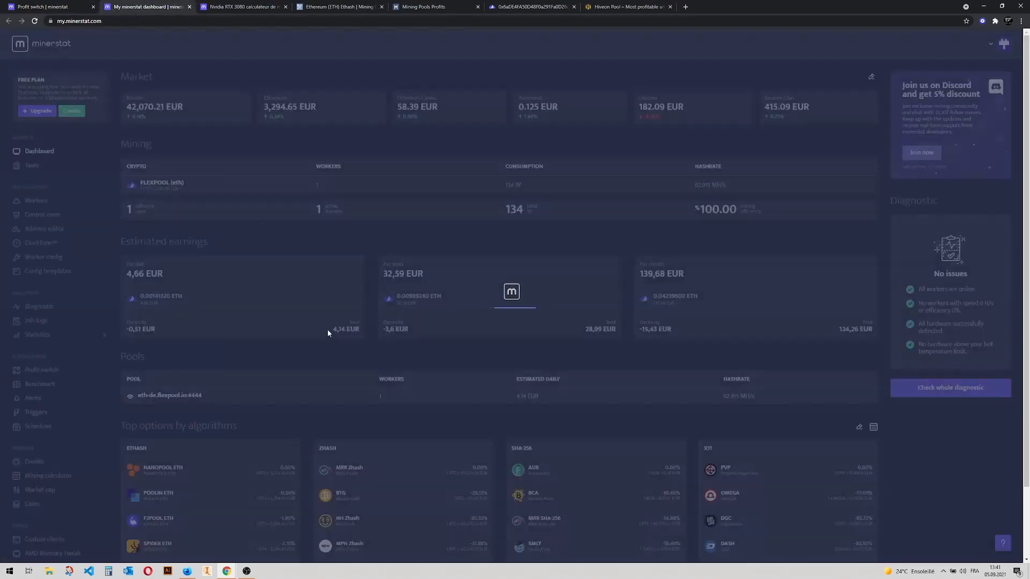
scroll(296, 430, down, 2)
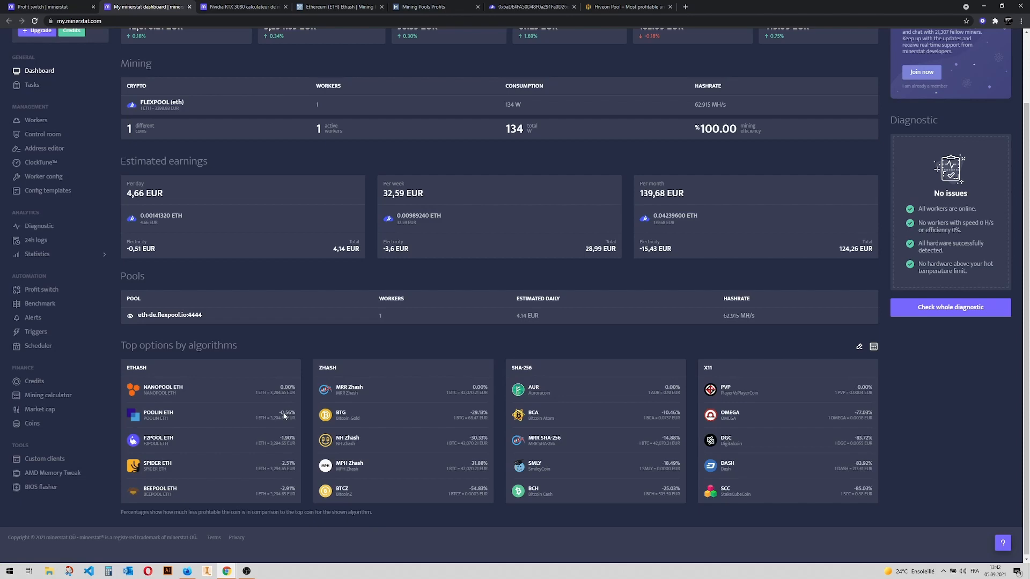
click(64, 9)
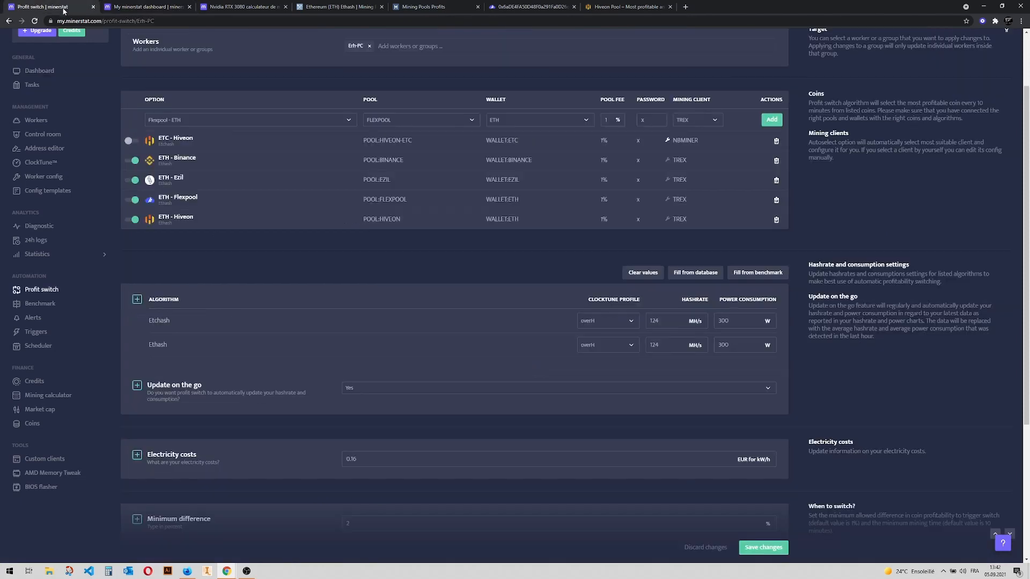
scroll(452, 434, down, 3)
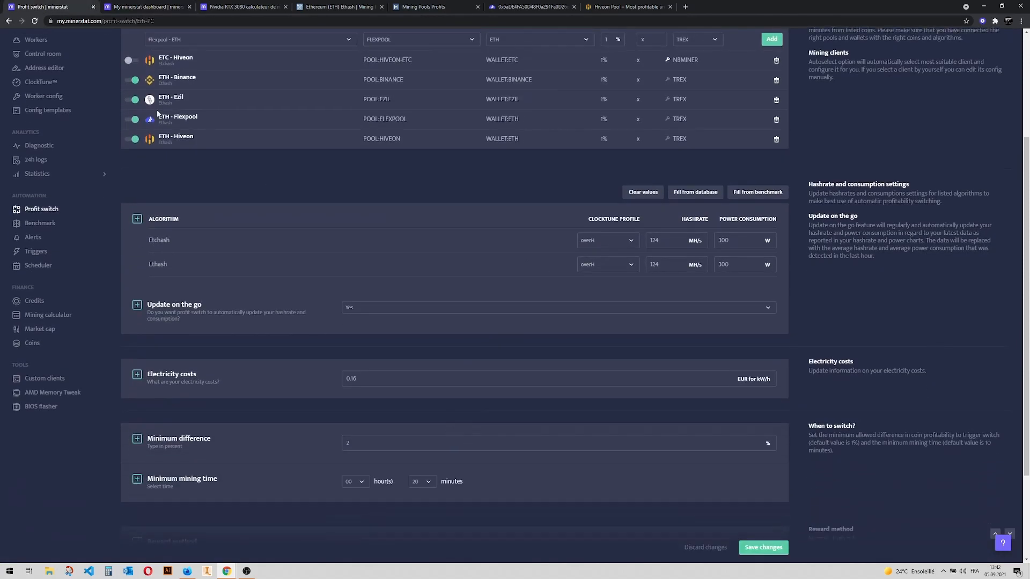
click(146, 7)
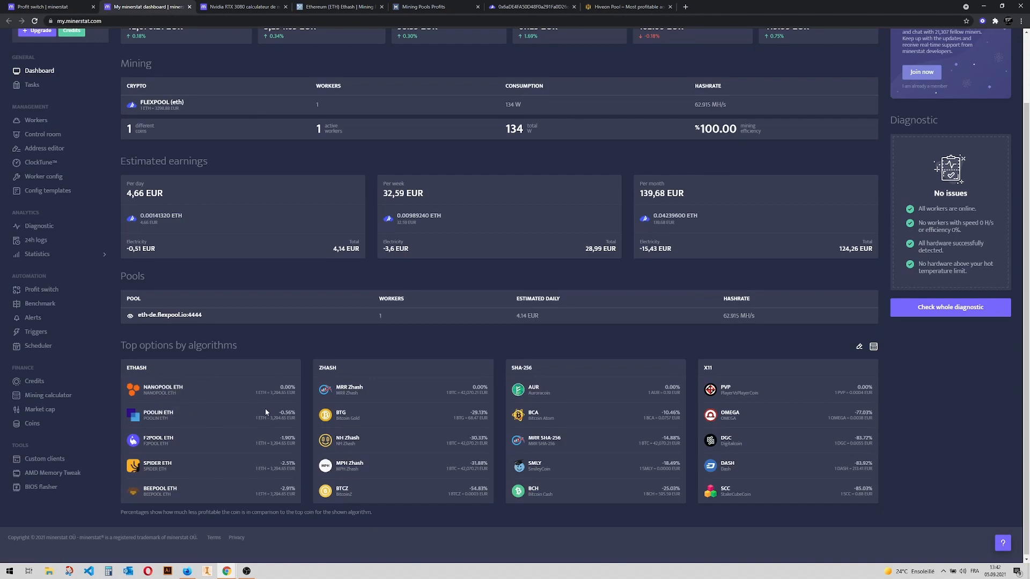
Step: Return to the profit switch page and set the minimum difference to 2%
click(43, 6)
click(358, 444)
text(2)
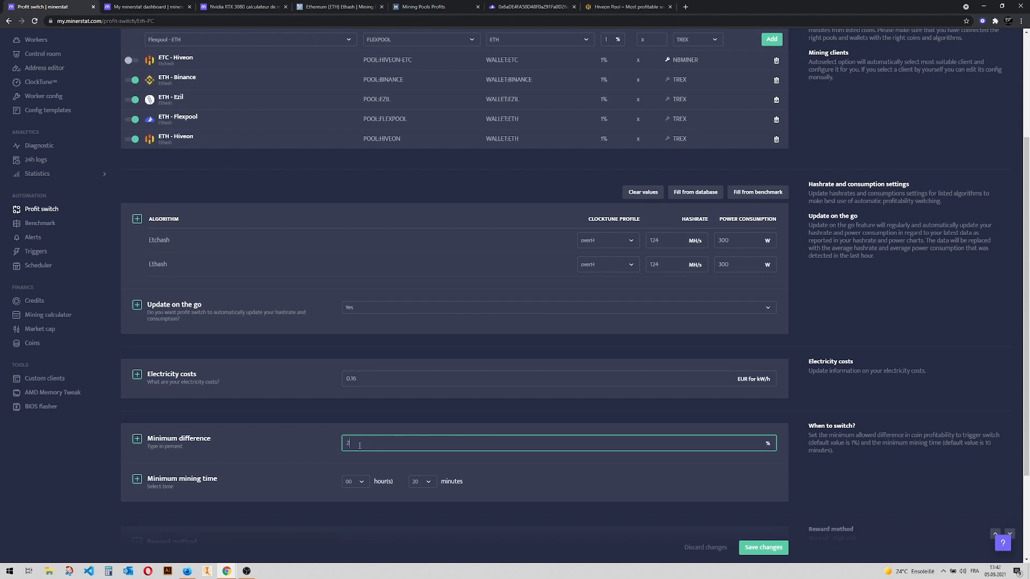
drag(362, 445, 346, 445)
click(357, 446)
Step: View the available minute choices for the minimum mining time
click(421, 483)
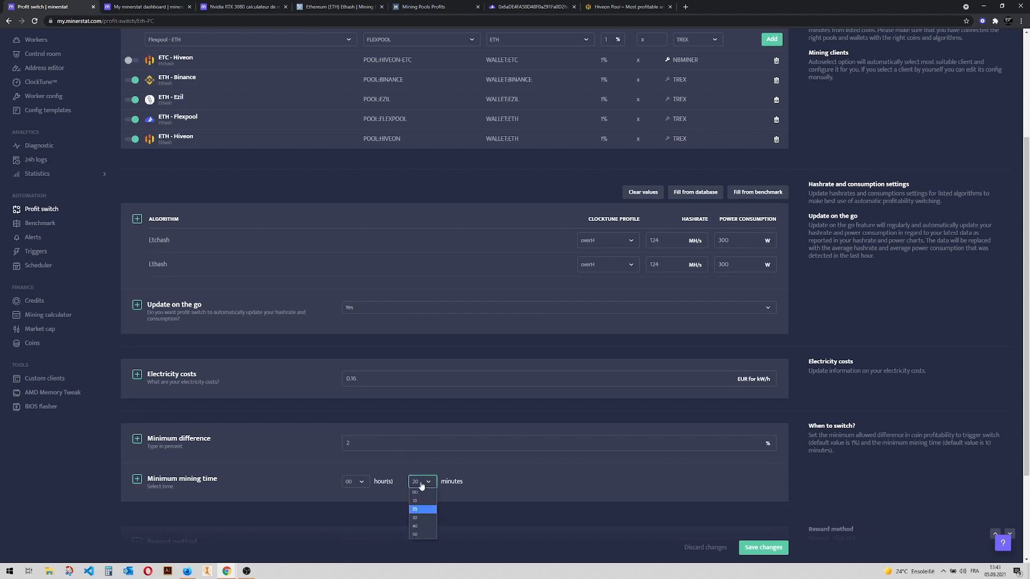
click(422, 485)
click(420, 484)
click(418, 484)
click(420, 484)
click(414, 443)
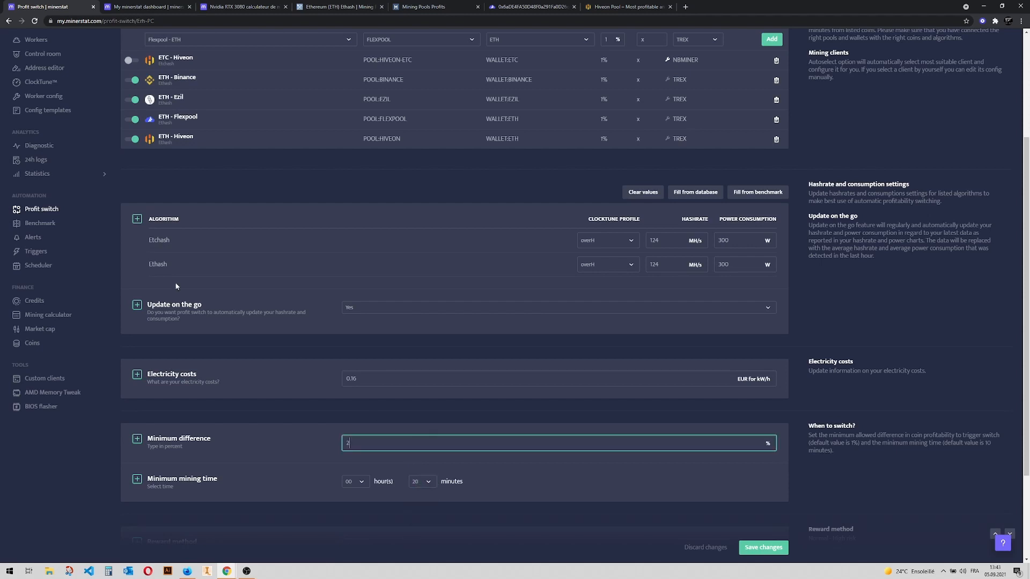
Step: Check the dashboard's top options by algorithm again, and review the profit switch entries and switching settings
click(137, 6)
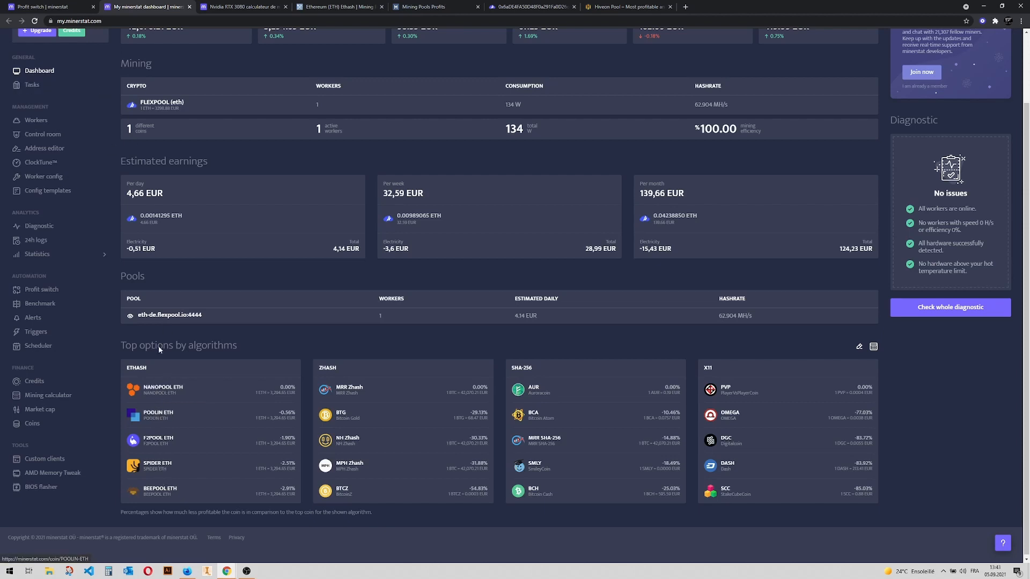
click(56, 8)
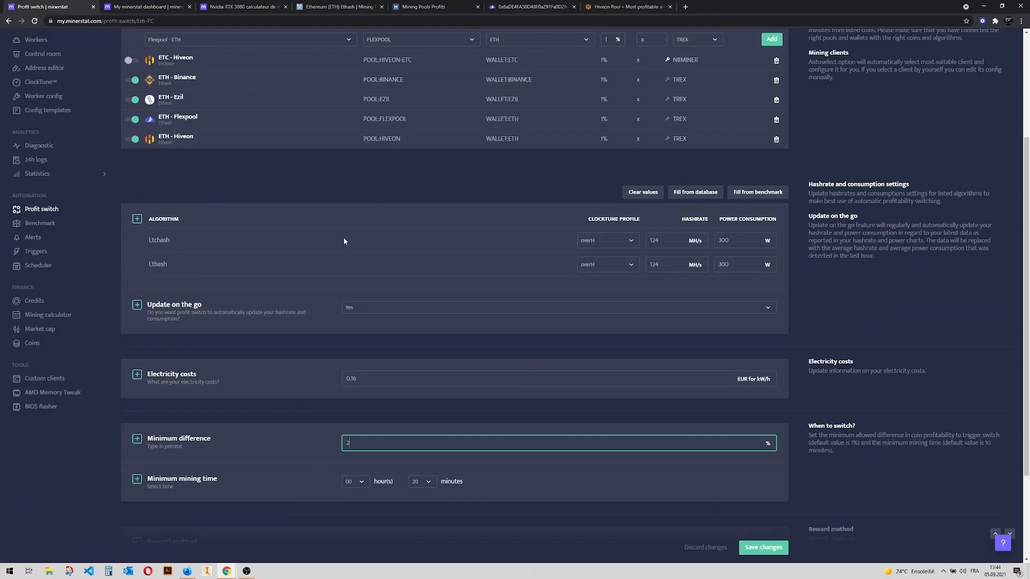
scroll(310, 363, up, 3)
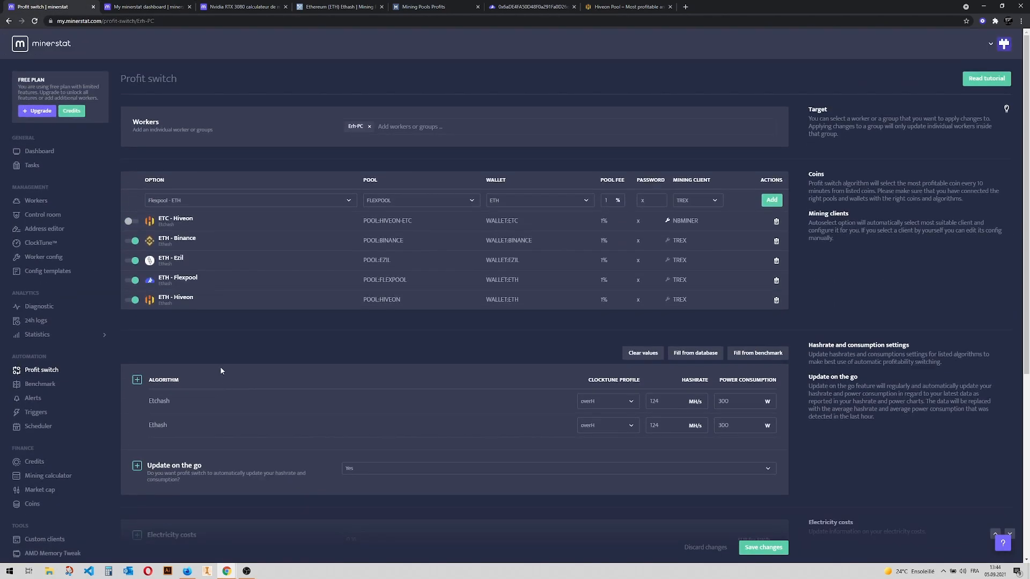
scroll(286, 381, down, 1)
scroll(292, 392, down, 2)
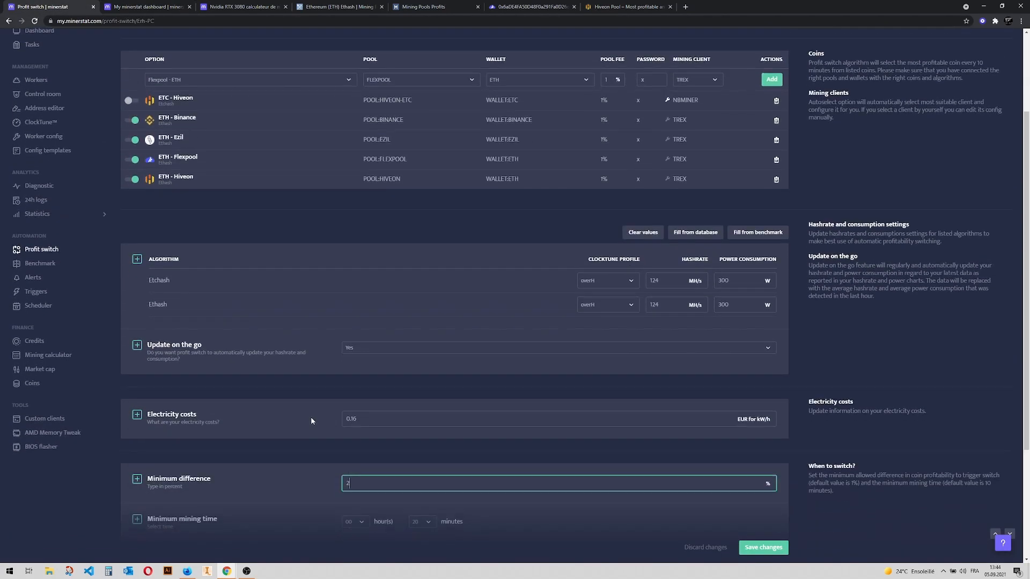
scroll(294, 474, down, 3)
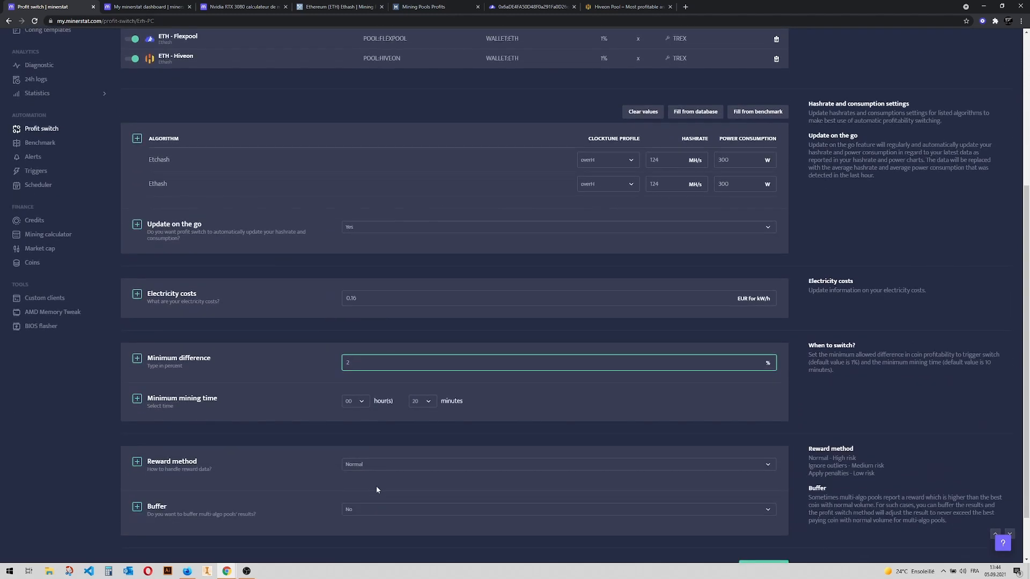
Step: Set the minimum mining time to 20 minutes
click(438, 431)
click(418, 403)
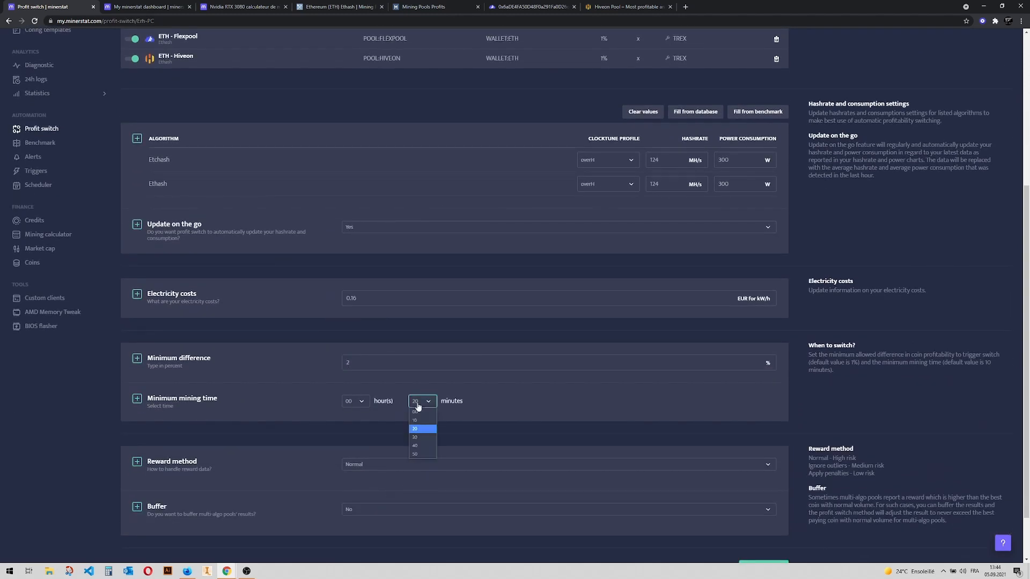
click(419, 404)
click(419, 404)
click(419, 404)
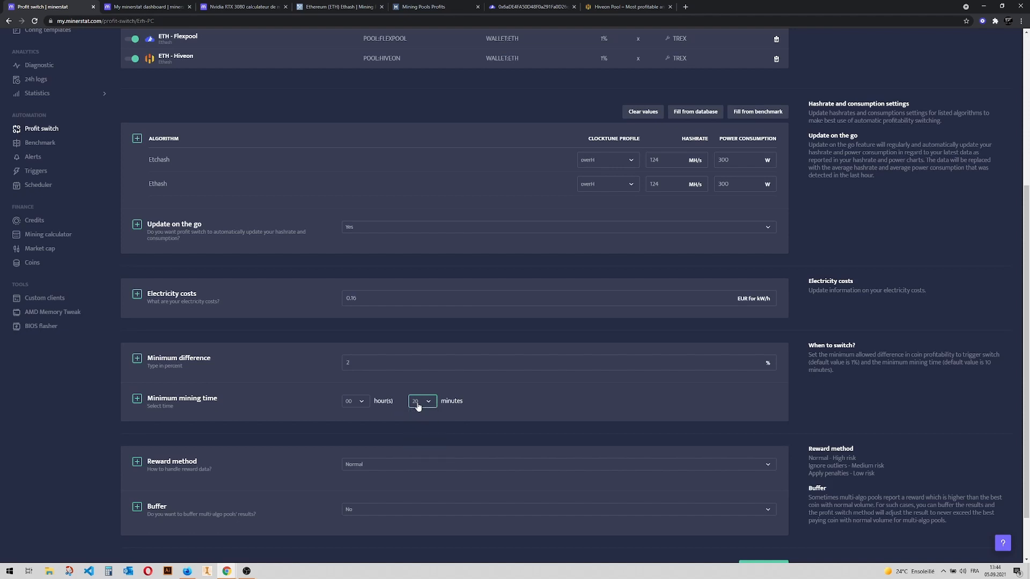
click(426, 429)
Step: Review the minimum difference, reward method and buffer settings of the profit switch
click(400, 362)
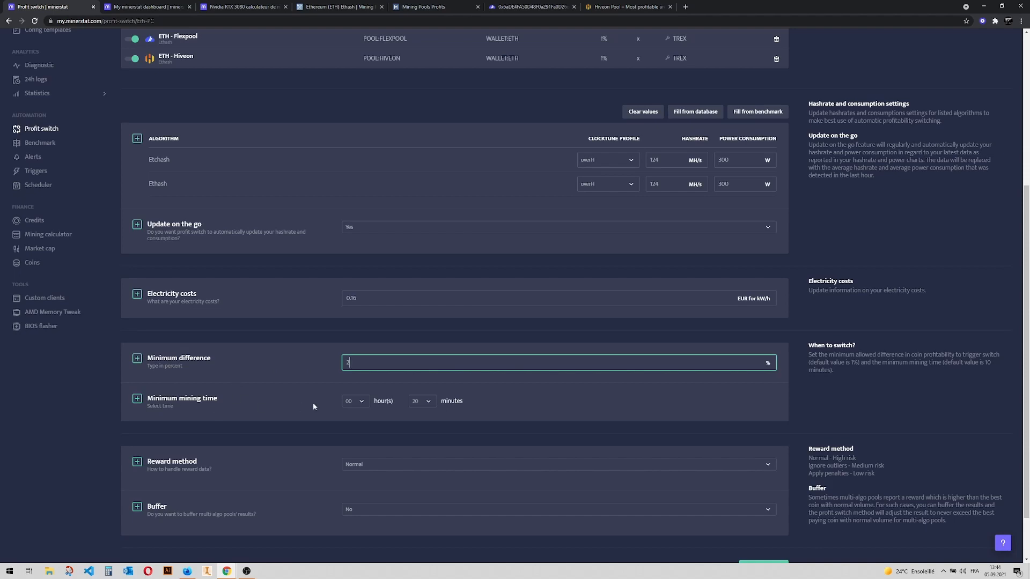
scroll(292, 398, down, 1)
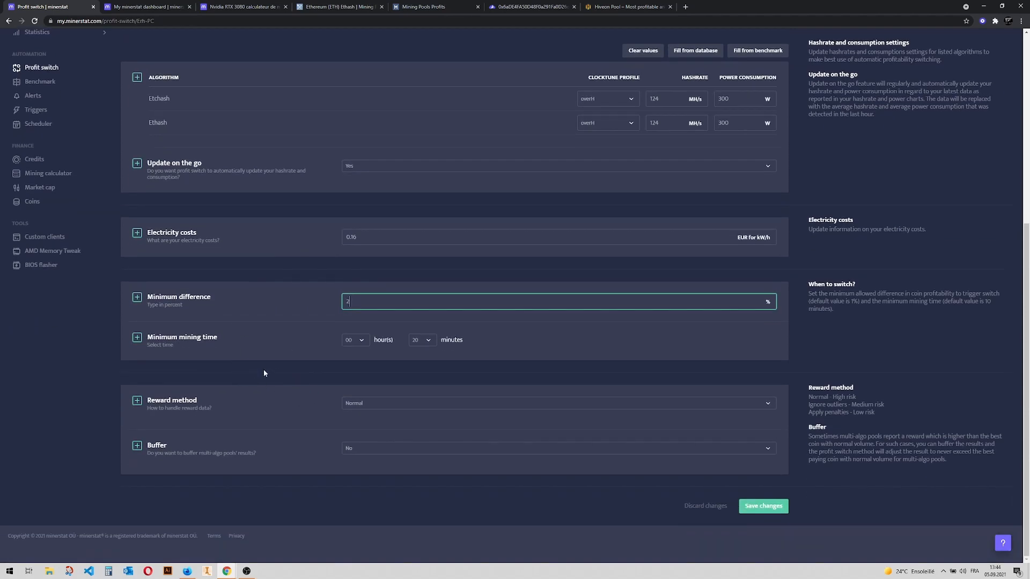
click(255, 374)
Step: Go to the ClockTune profiles and start a new overclocking profile
scroll(252, 357, up, 5)
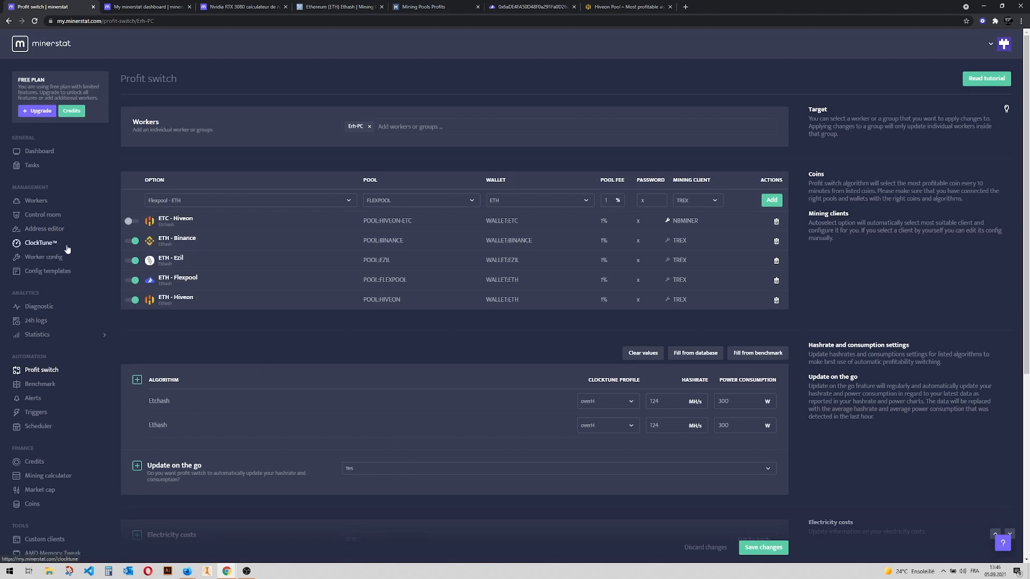
click(46, 257)
click(48, 244)
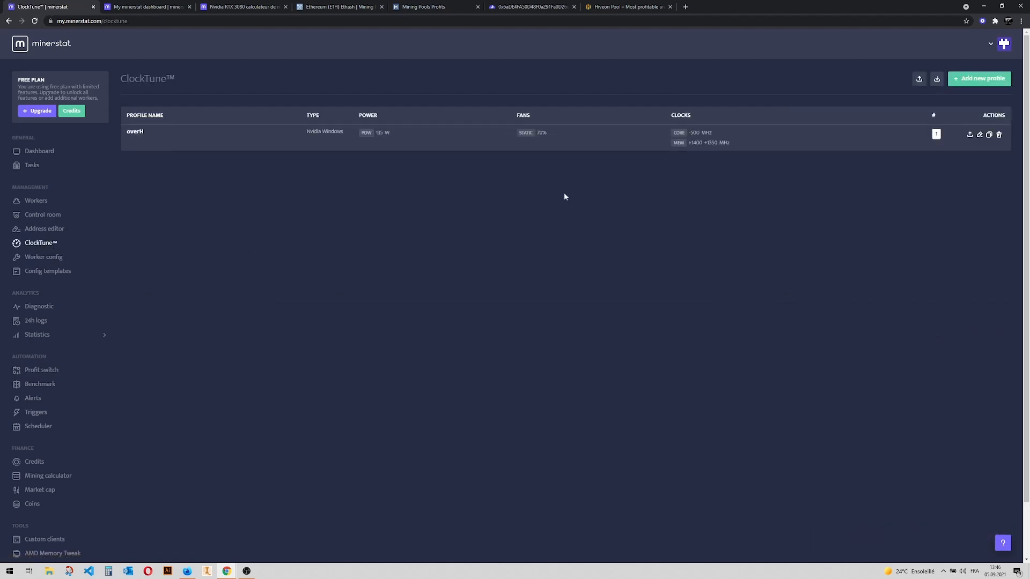
click(979, 80)
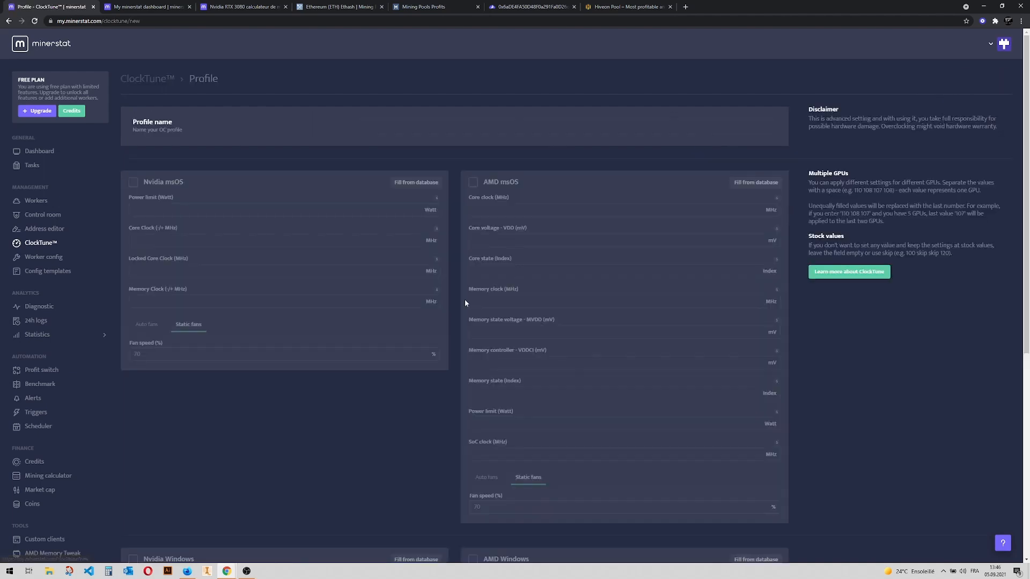
click(137, 185)
click(140, 215)
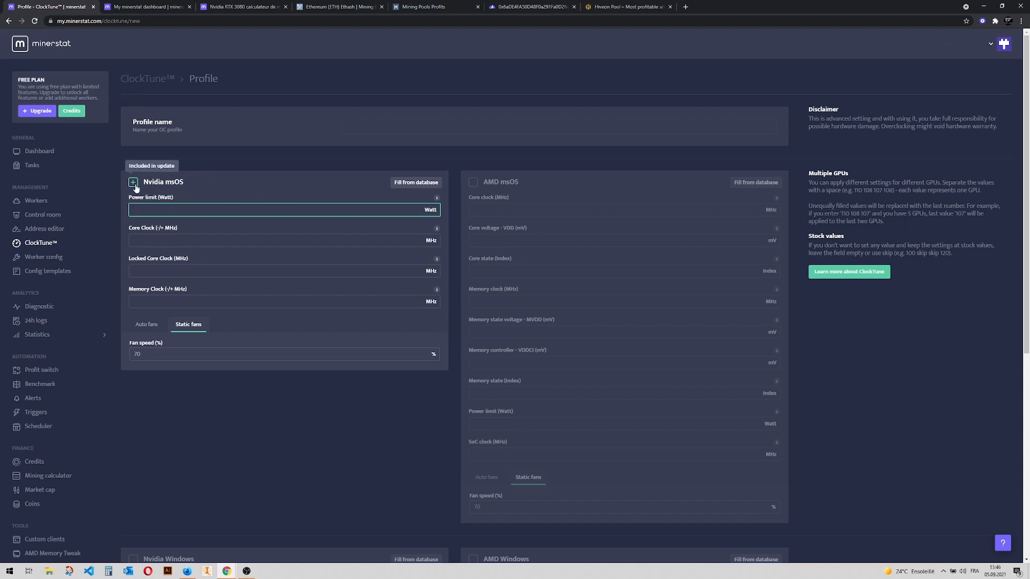
scroll(386, 204, down, 1)
scroll(386, 204, down, 3)
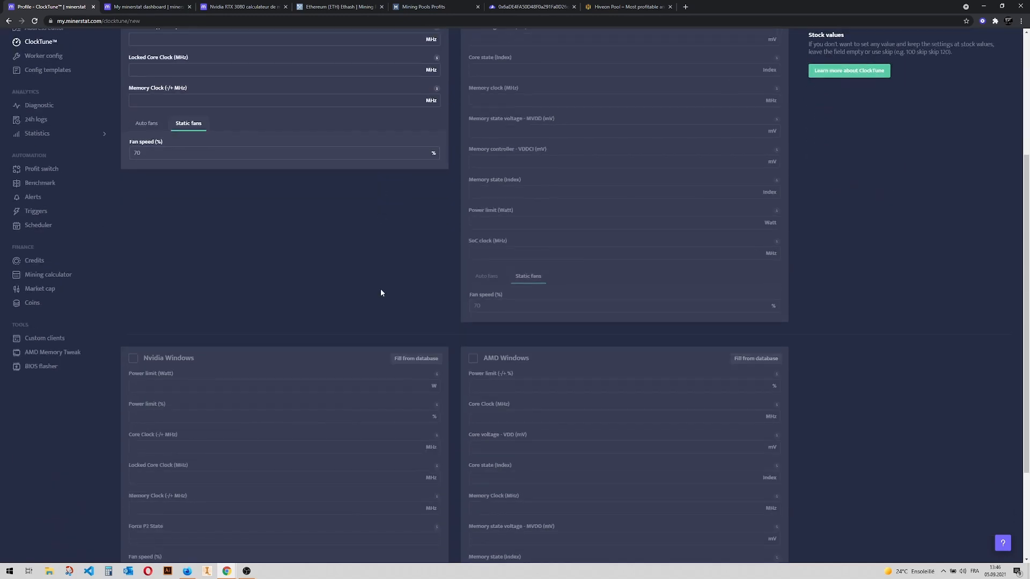
scroll(139, 360, up, 3)
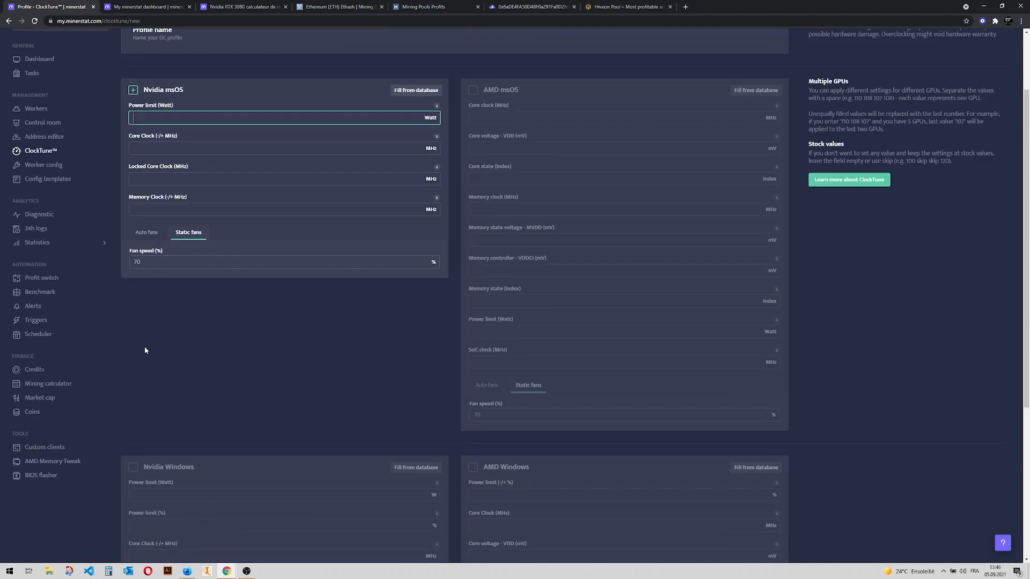
click(133, 142)
Step: Include the Nvidia Windows settings in the new ClockTune profile
scroll(147, 302, down, 2)
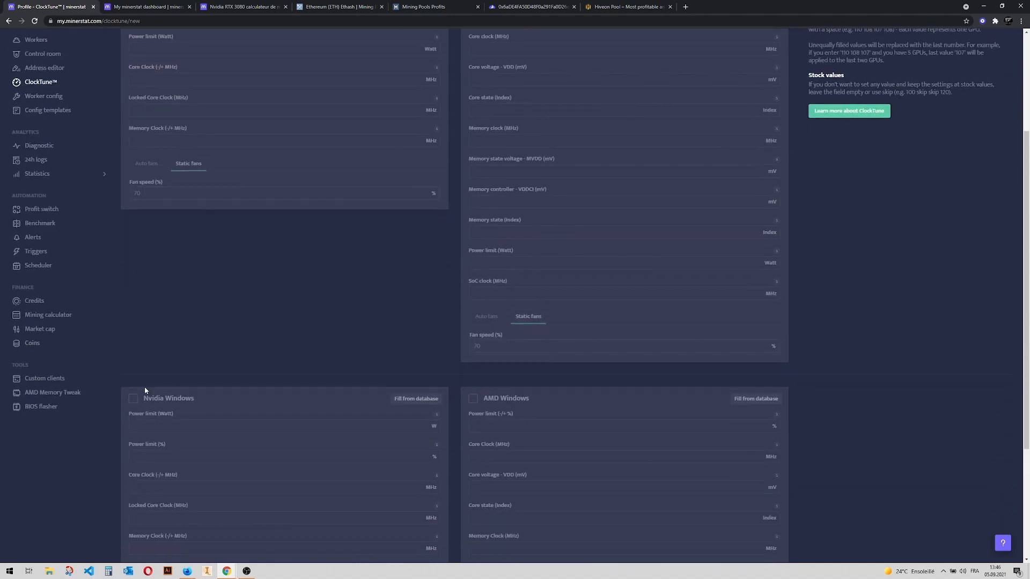
click(134, 399)
scroll(208, 333, down, 3)
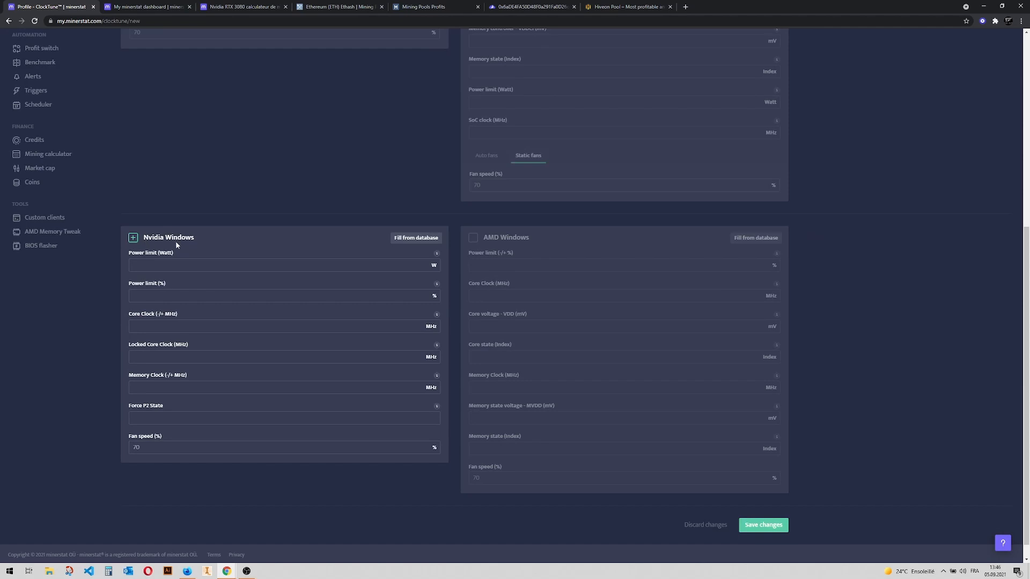
Step: Examine the power limit, core clock and locked core clock fields of the Nvidia Windows settings
click(181, 264)
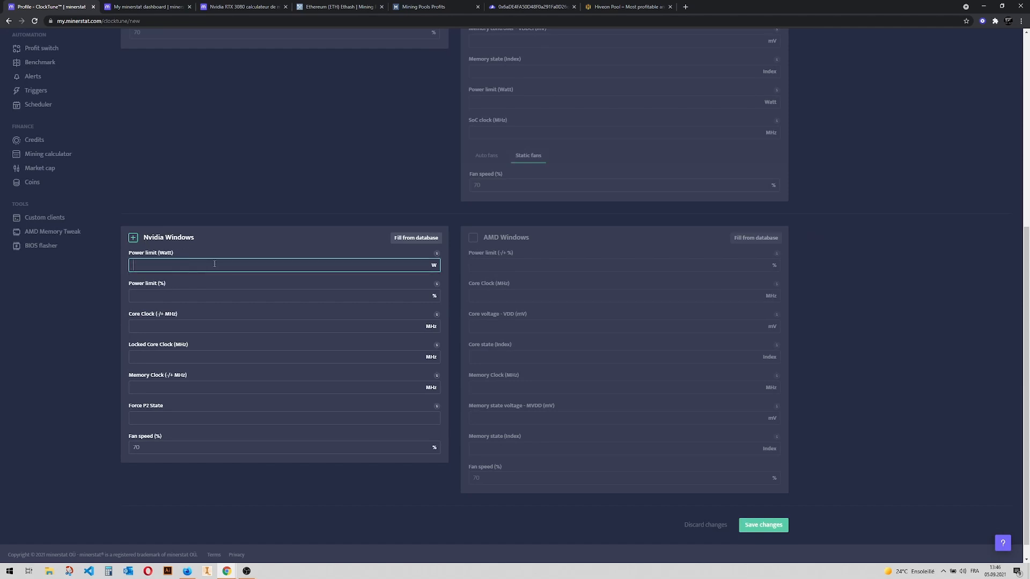
scroll(326, 318, up, 2)
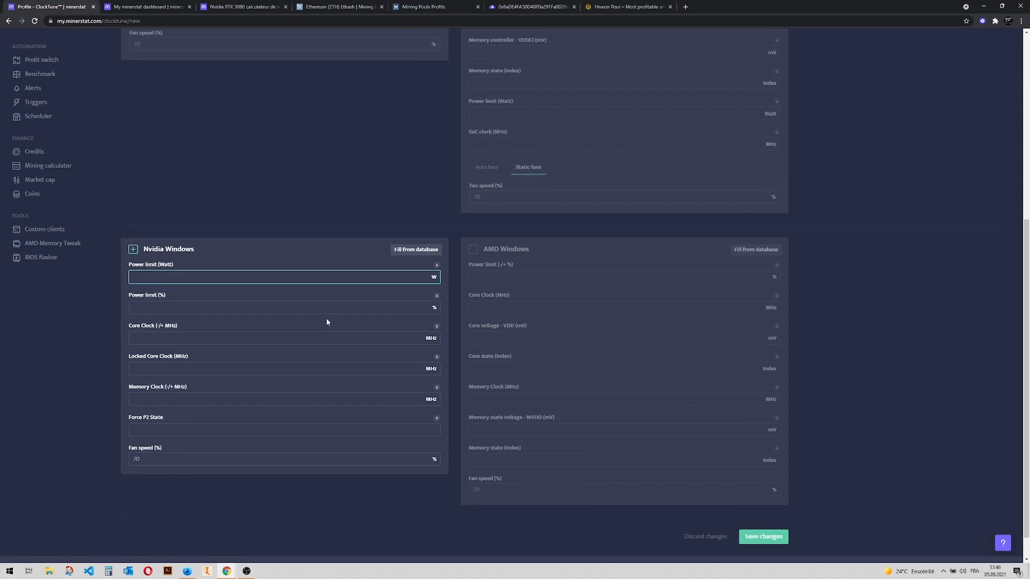
click(227, 378)
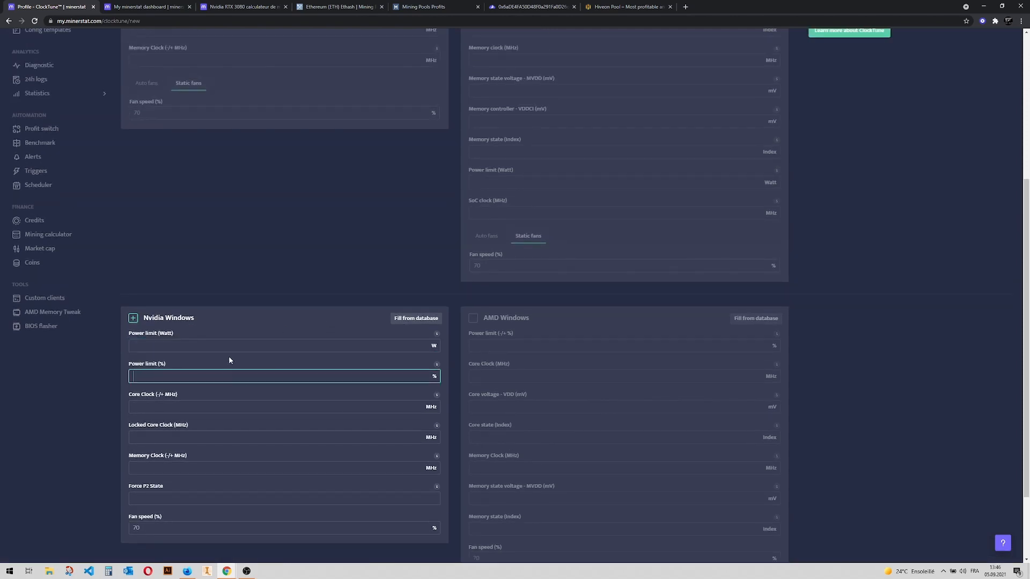
click(230, 351)
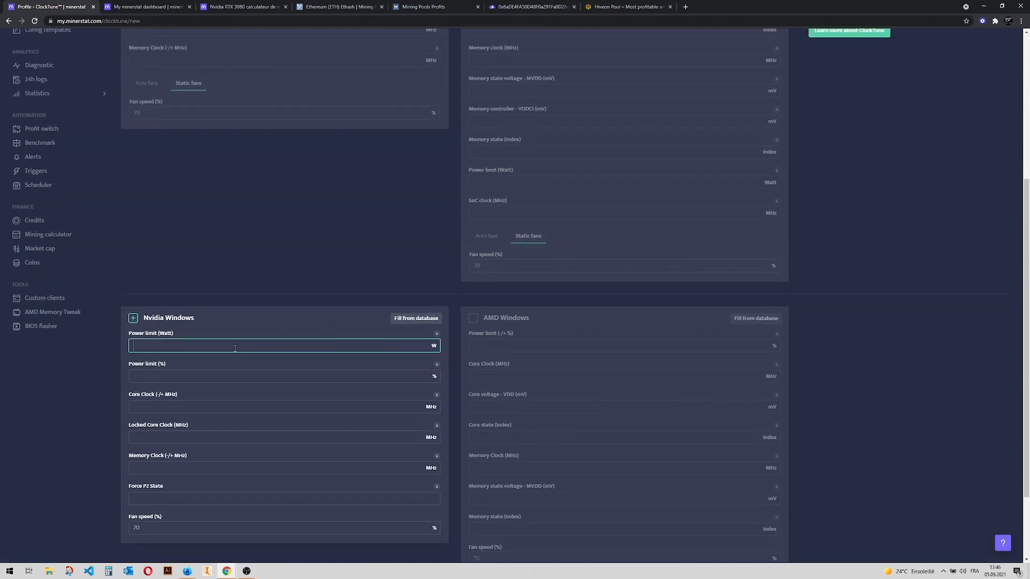
click(227, 375)
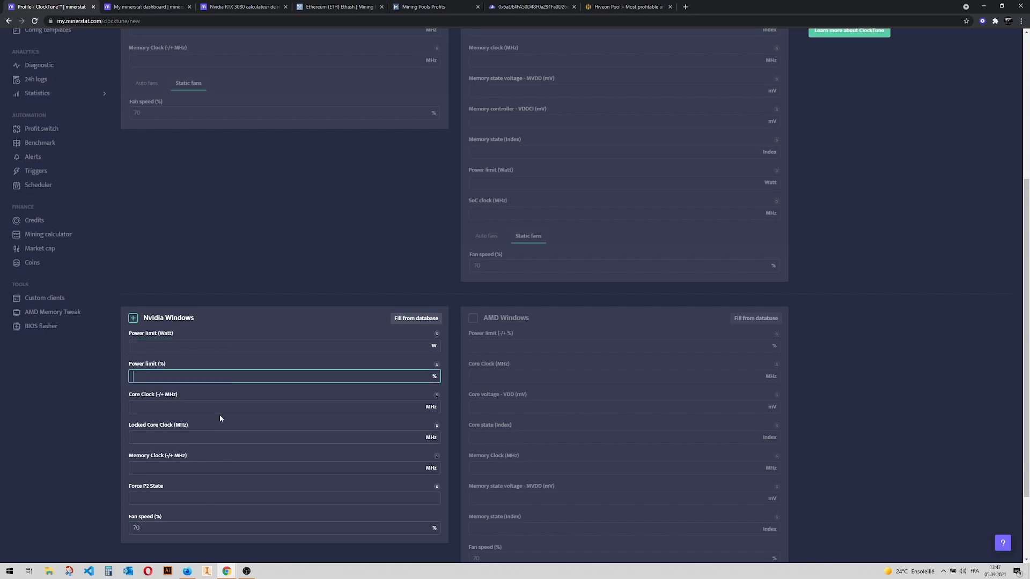
click(220, 417)
click(226, 441)
Step: Save the new overclocking profile under the name raven OC and return to the ClockTune profile list
scroll(225, 475, up, 5)
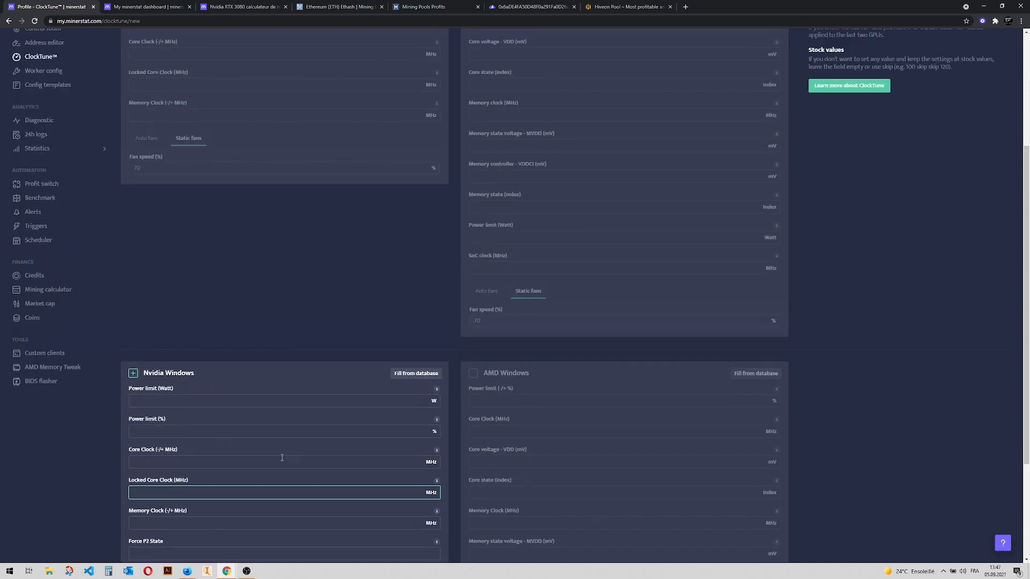
click(381, 127)
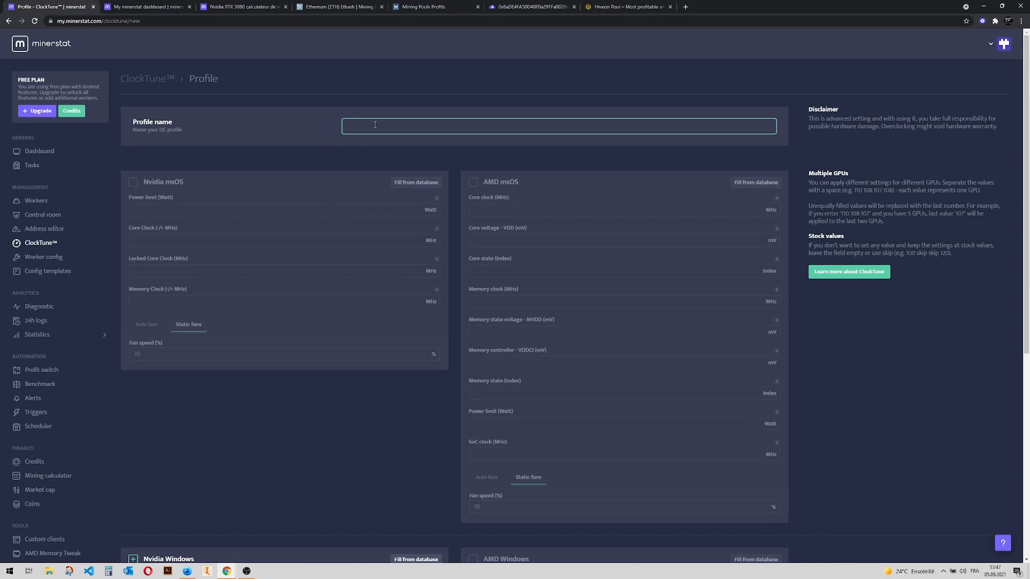
text(ravemn)
text(n)
text( OC)
scroll(507, 239, down, 5)
scroll(482, 403, down, 2)
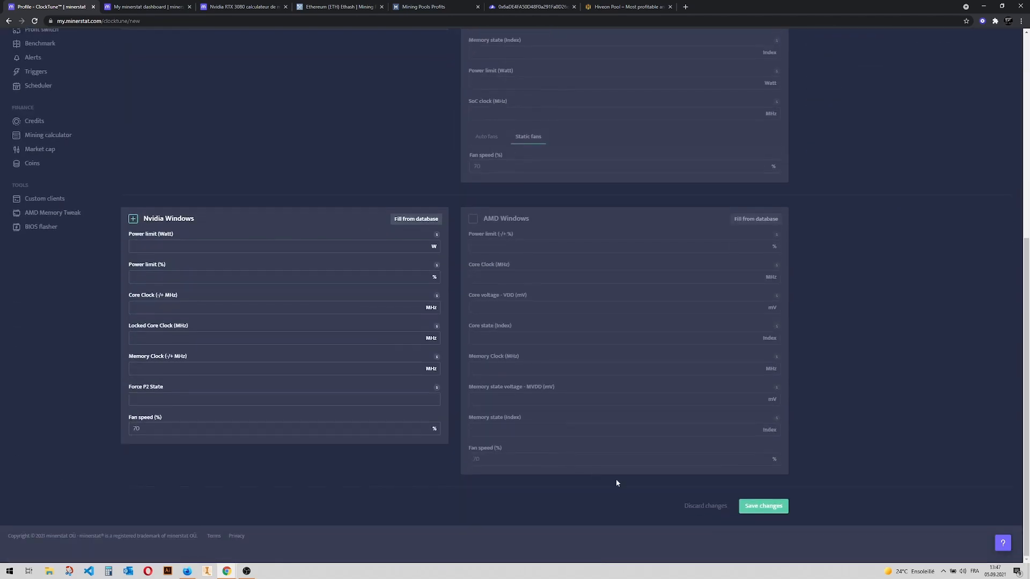
click(761, 513)
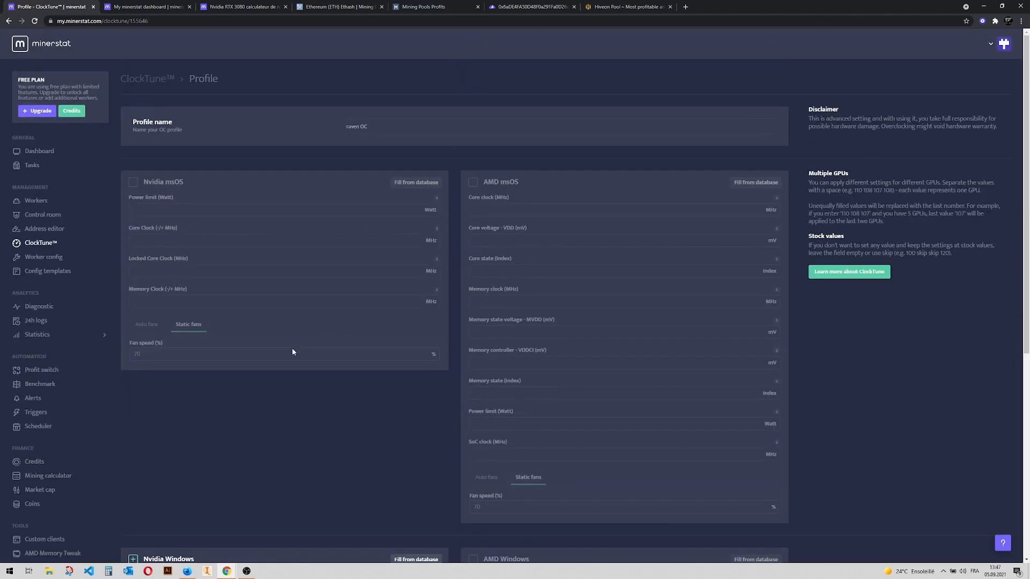
click(39, 242)
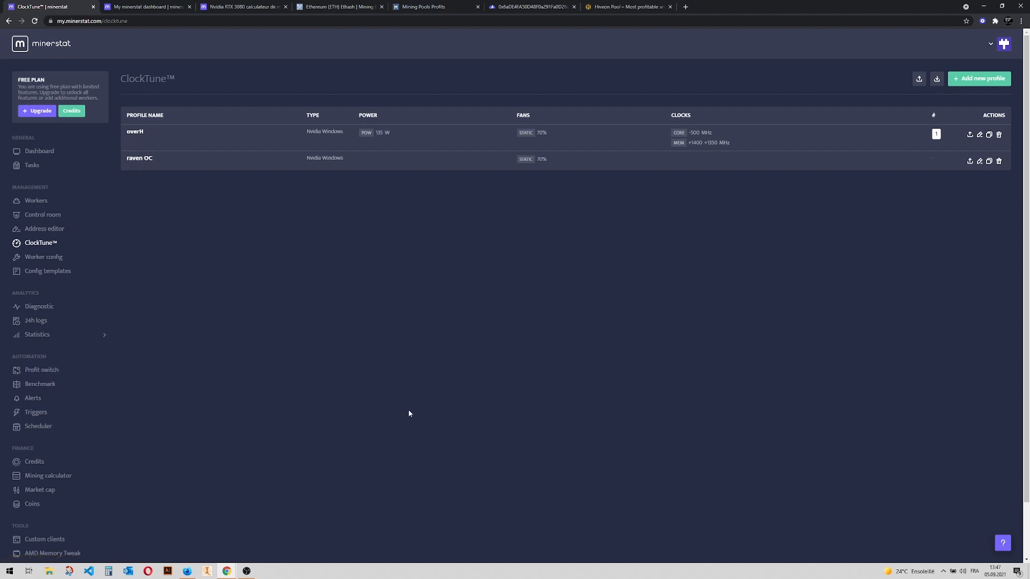
Step: In the profit switch, assign the raven OC ClockTune profile to the Etchash algorithm
click(41, 370)
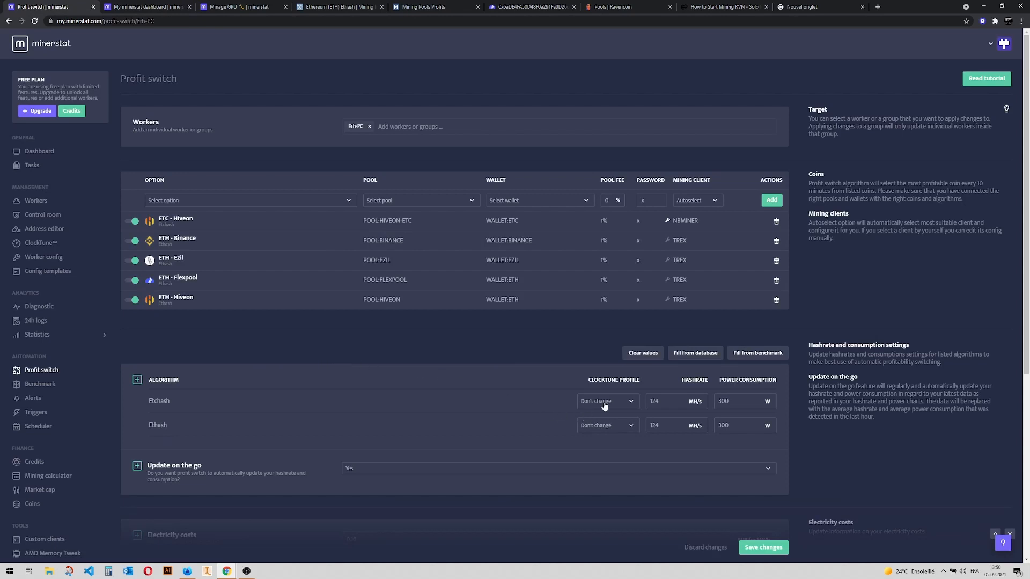
click(617, 406)
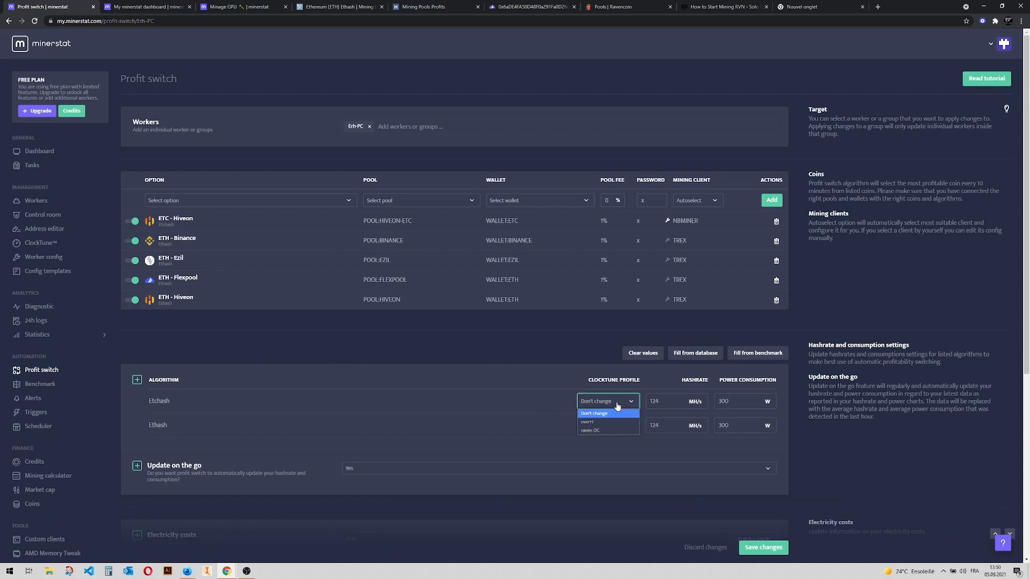
click(593, 431)
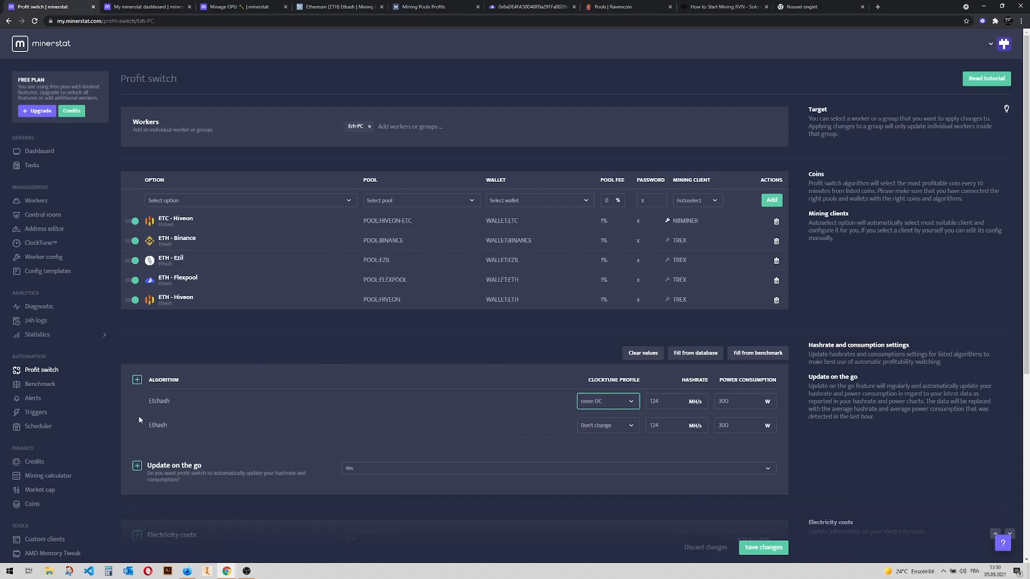
click(598, 411)
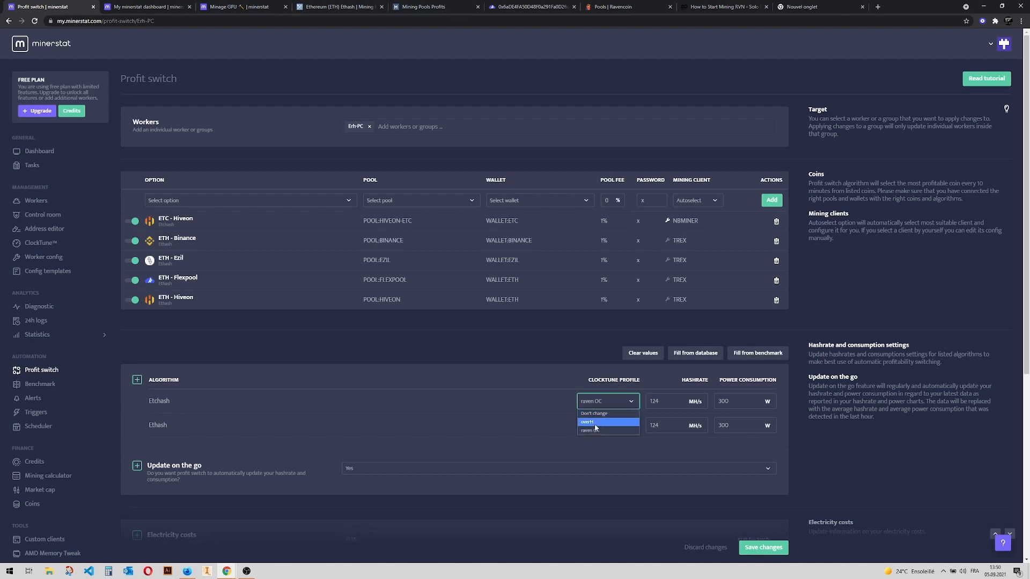
click(607, 402)
click(500, 364)
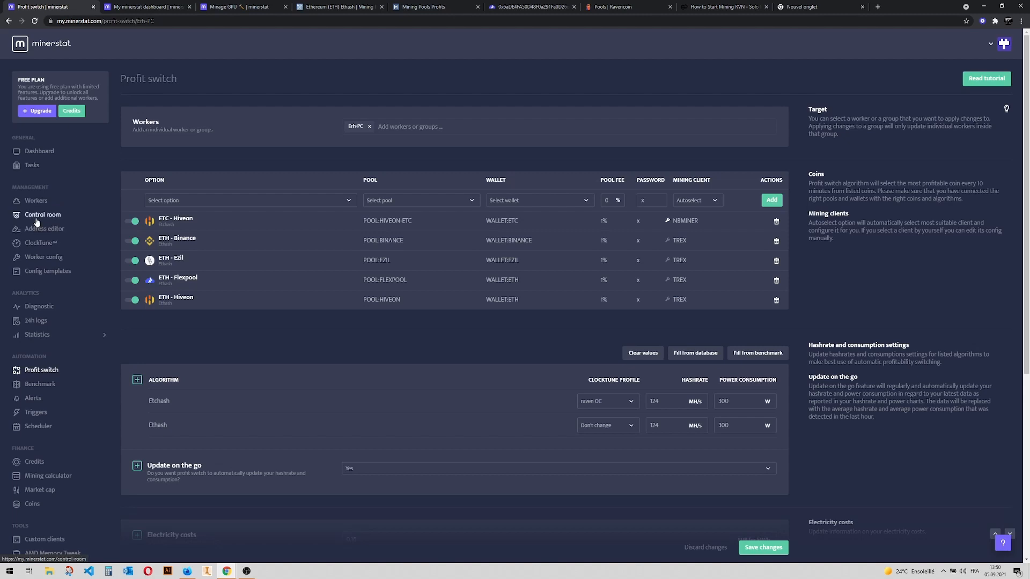
Step: Open the worker config and check which ClockTune profiles can be selected for the worker
click(42, 261)
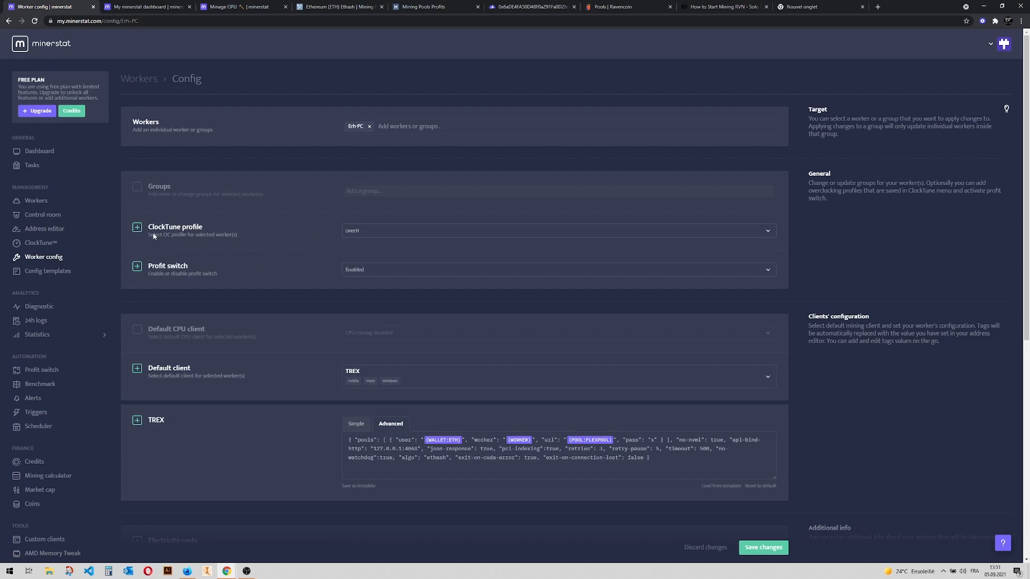
click(369, 230)
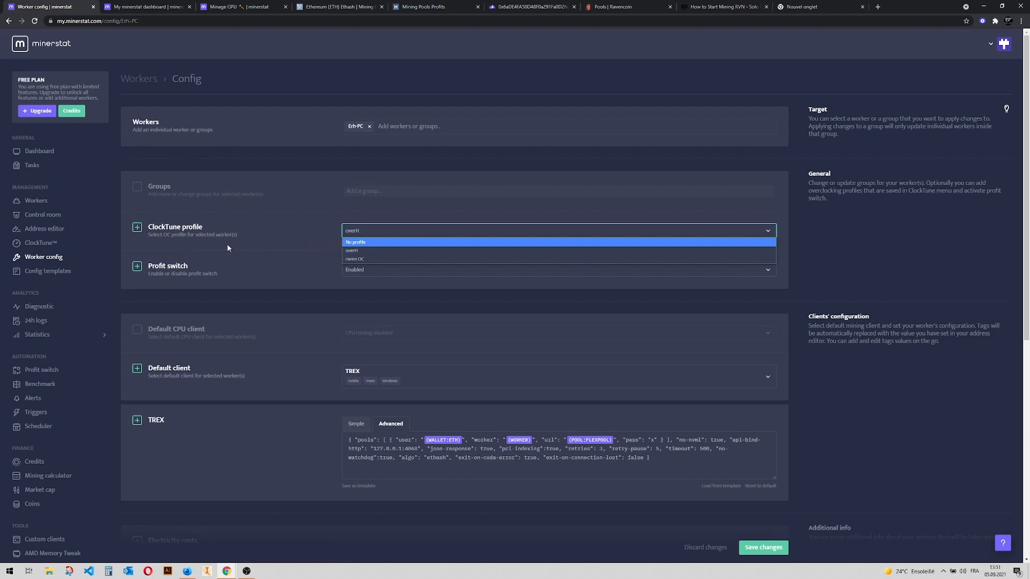
click(250, 246)
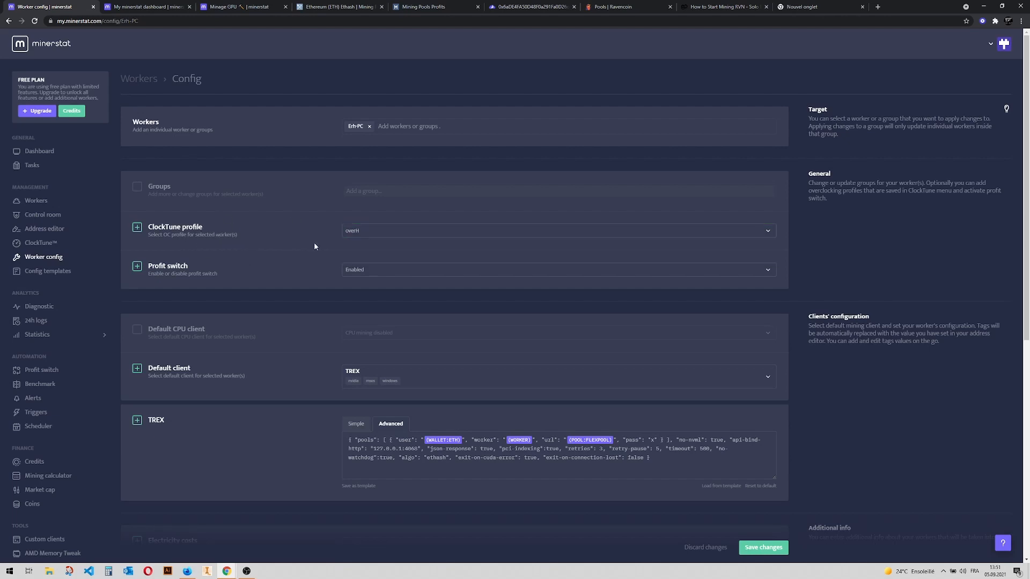
Step: Save the worker's configuration with the overH ClockTune profile and the profit switch enabled
scroll(264, 278, down, 2)
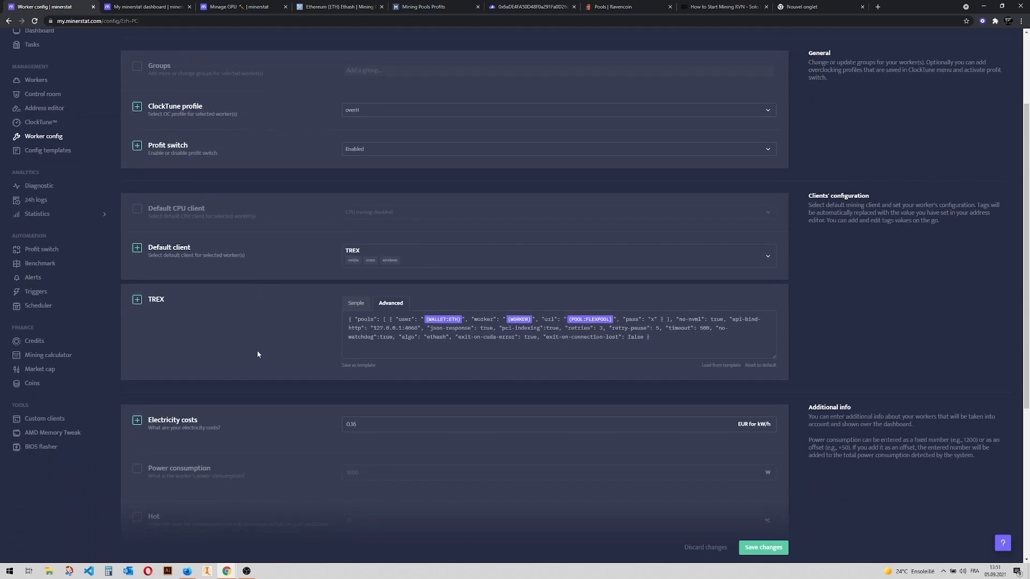
scroll(245, 345, down, 4)
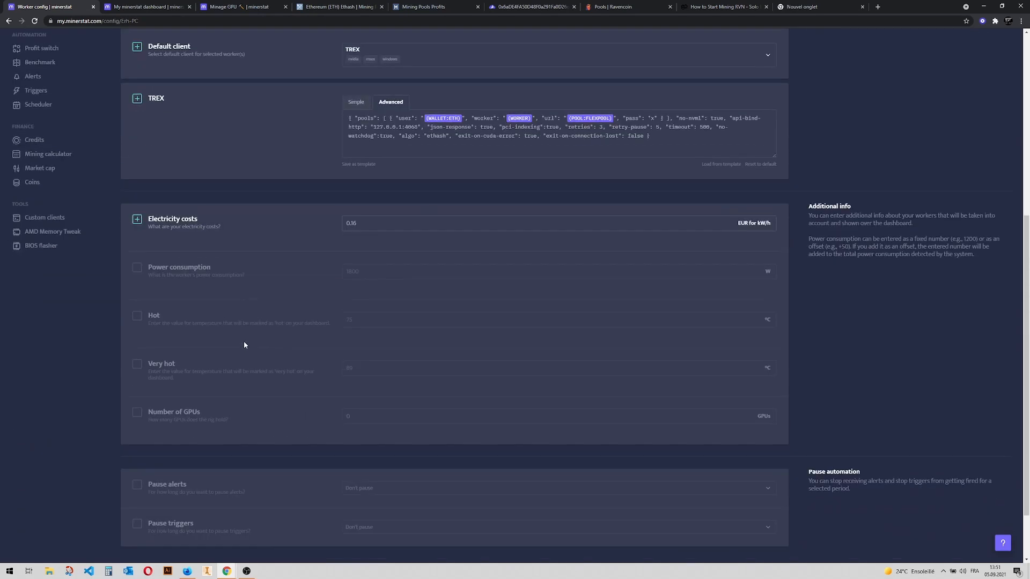
scroll(254, 307, down, 2)
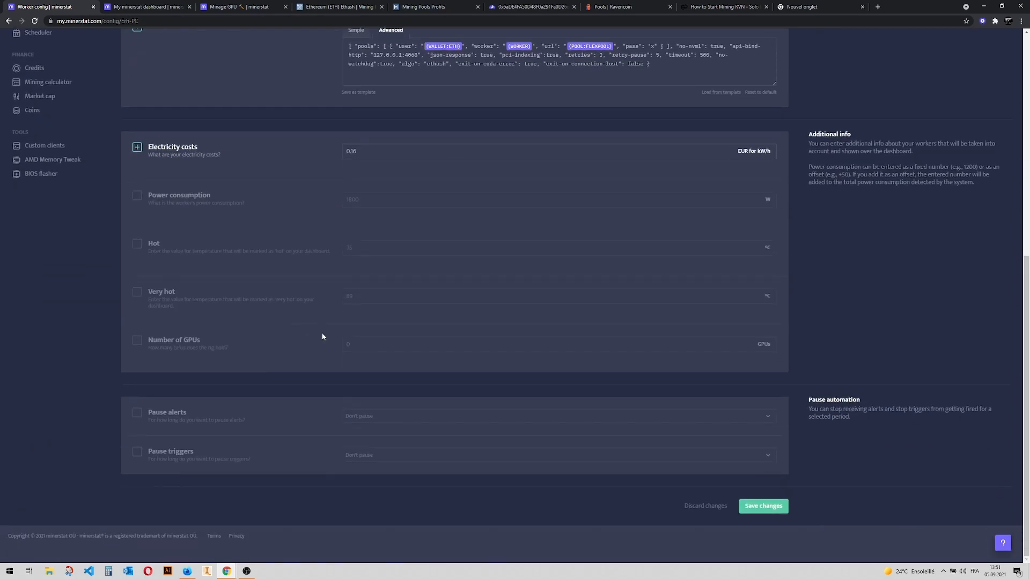
click(766, 507)
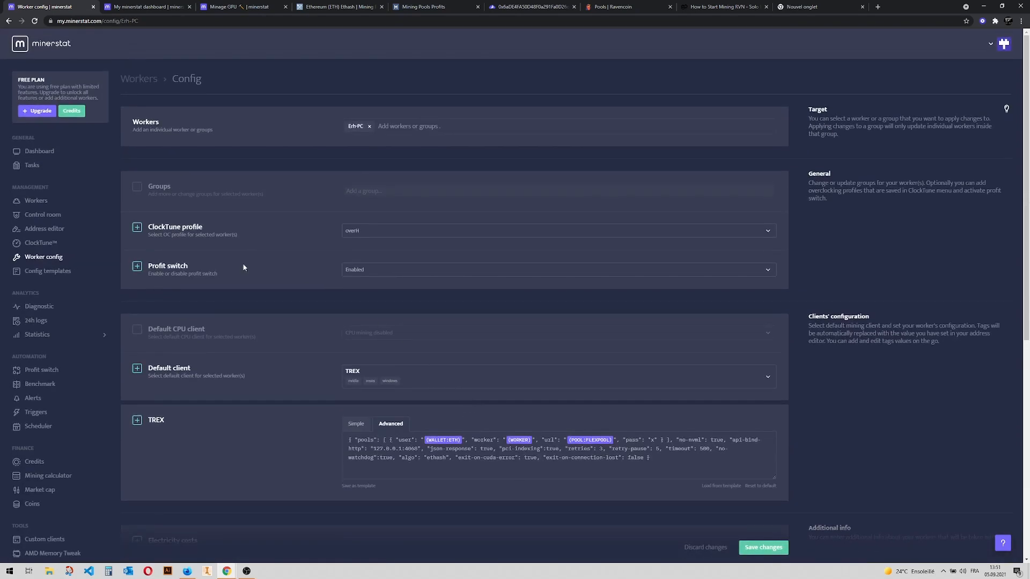
Step: Go to the dashboard and review the mining, estimated earnings and pools sections
scroll(375, 302, down, 3)
scroll(601, 344, up, 3)
scroll(290, 286, down, 2)
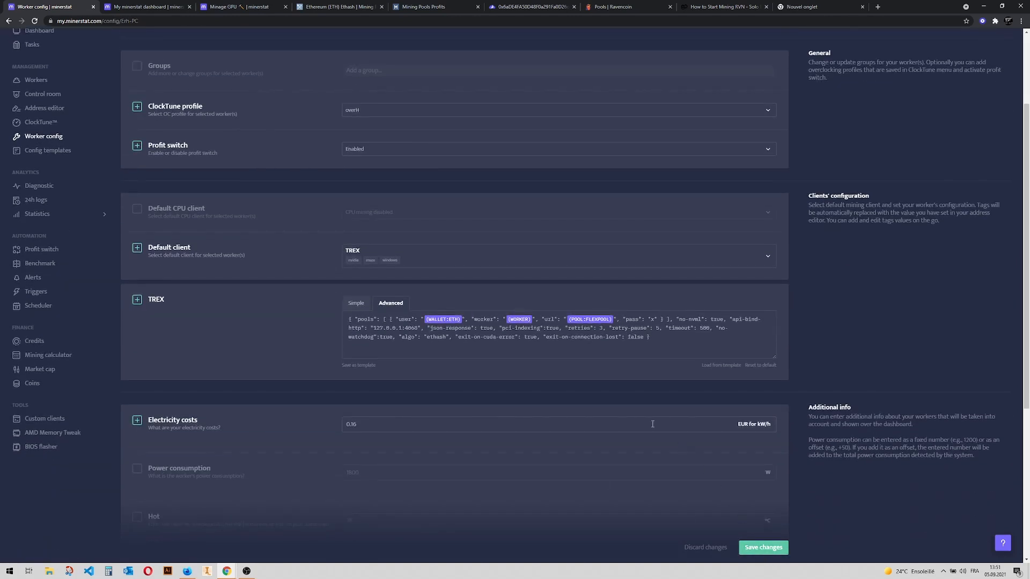
scroll(369, 408, up, 2)
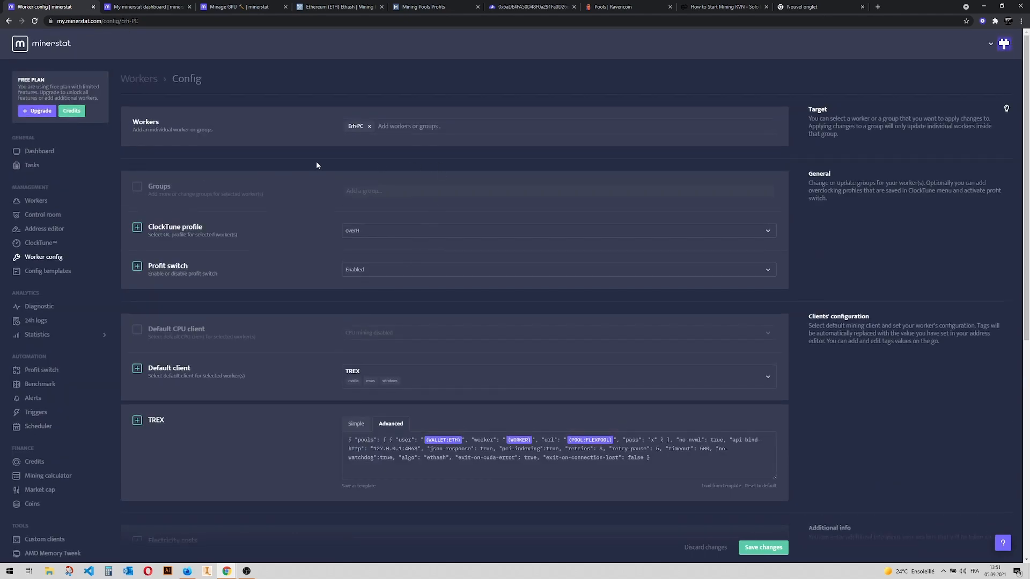
click(98, 157)
scroll(299, 284, down, 2)
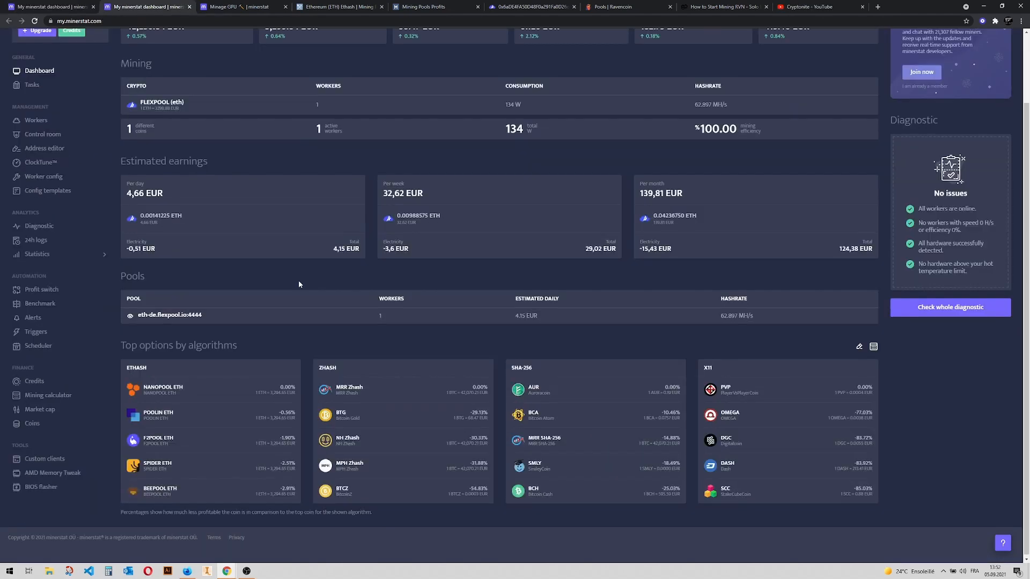